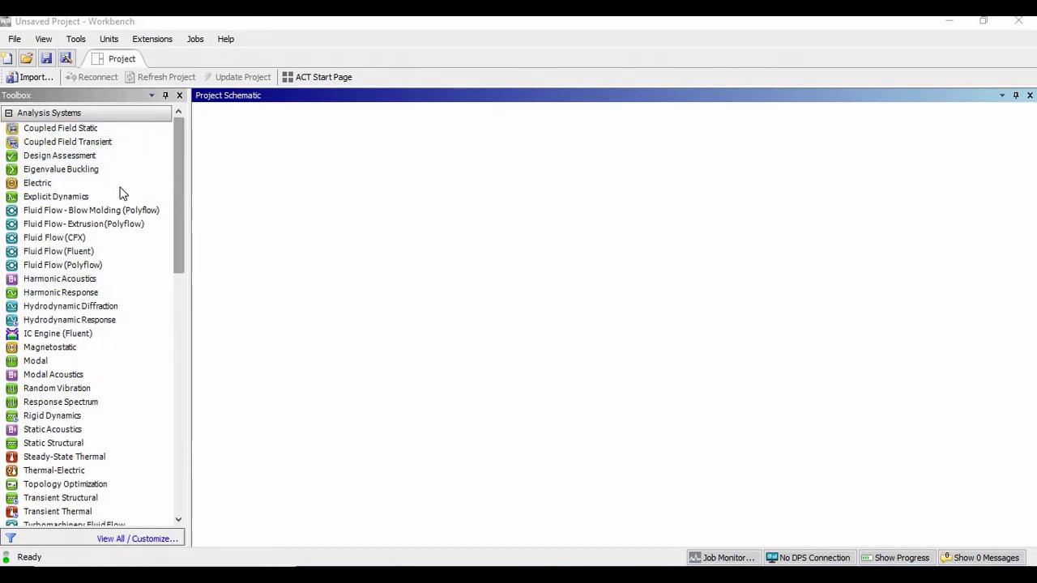
- Add a Mechanical Model component system to the empty project schematic
click(179, 202)
scroll(178, 223, down, 1)
drag(177, 223, 163, 378)
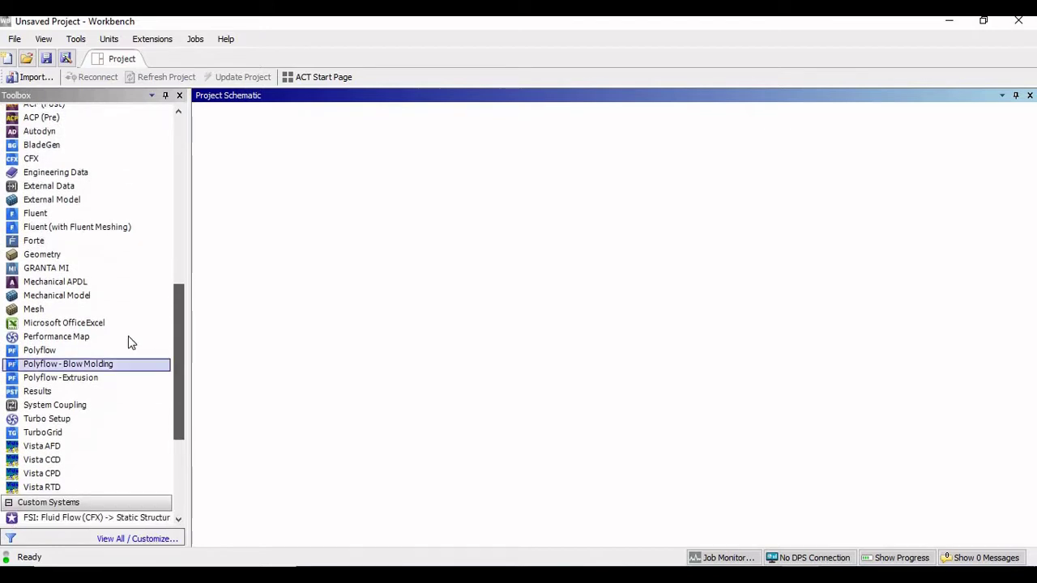
double_click(65, 300)
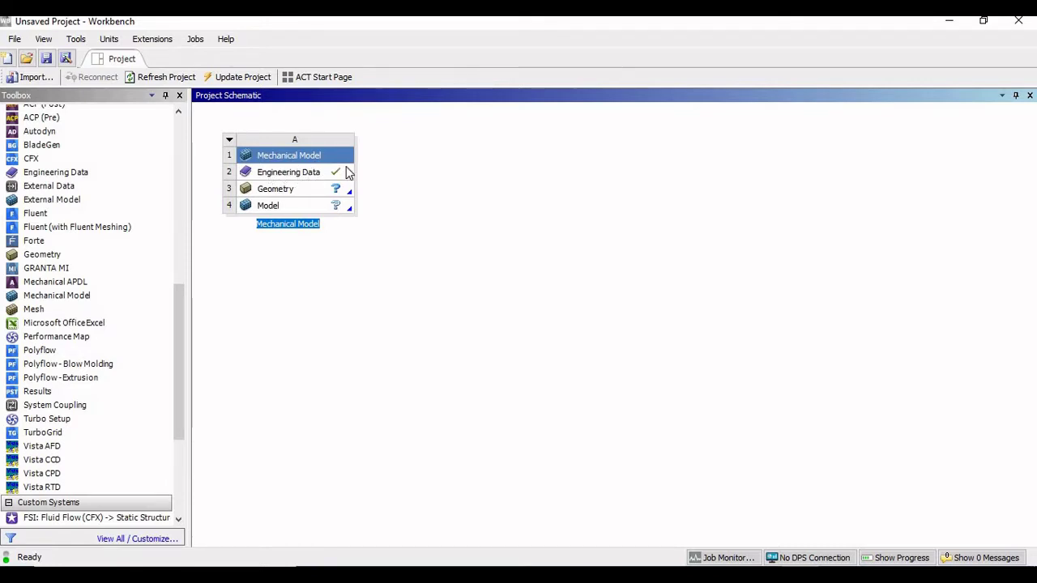
- Import Bench Vice.IGS from the desktop folder Adding materials in Ansys as the Mechanical Model's geometry
click(280, 192)
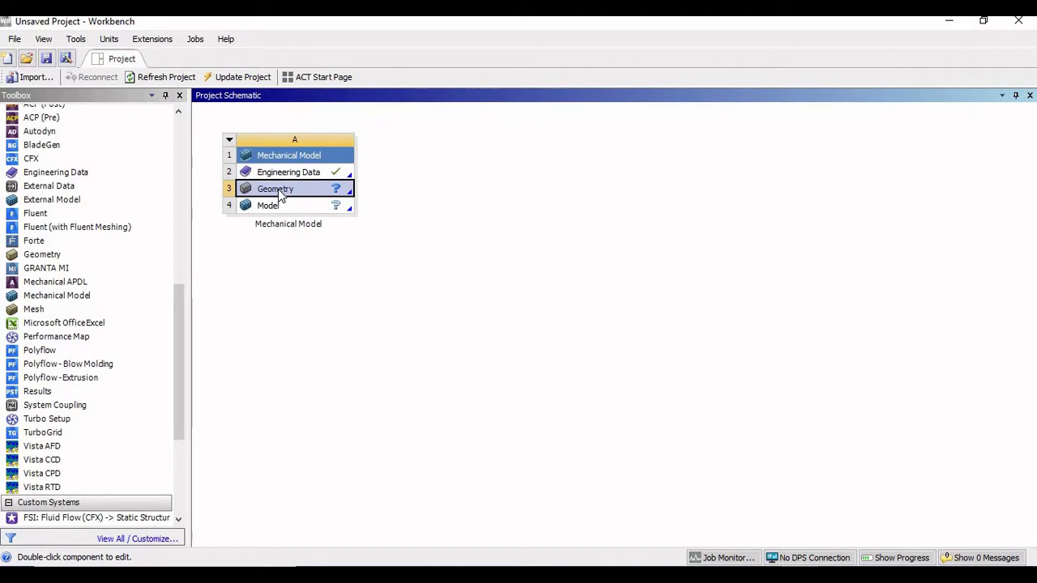
click(346, 192)
mouse_move(430, 232)
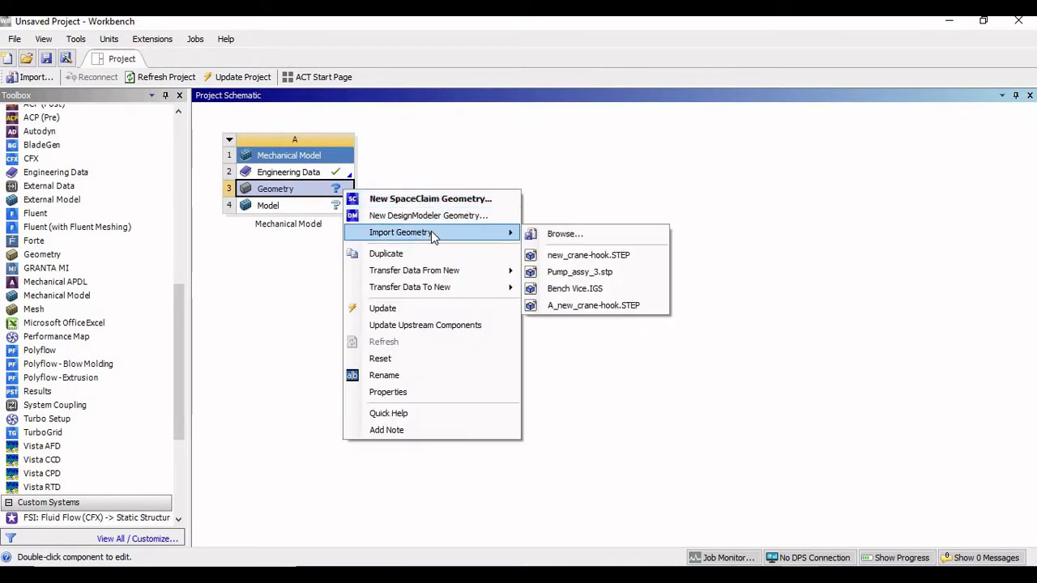
click(558, 235)
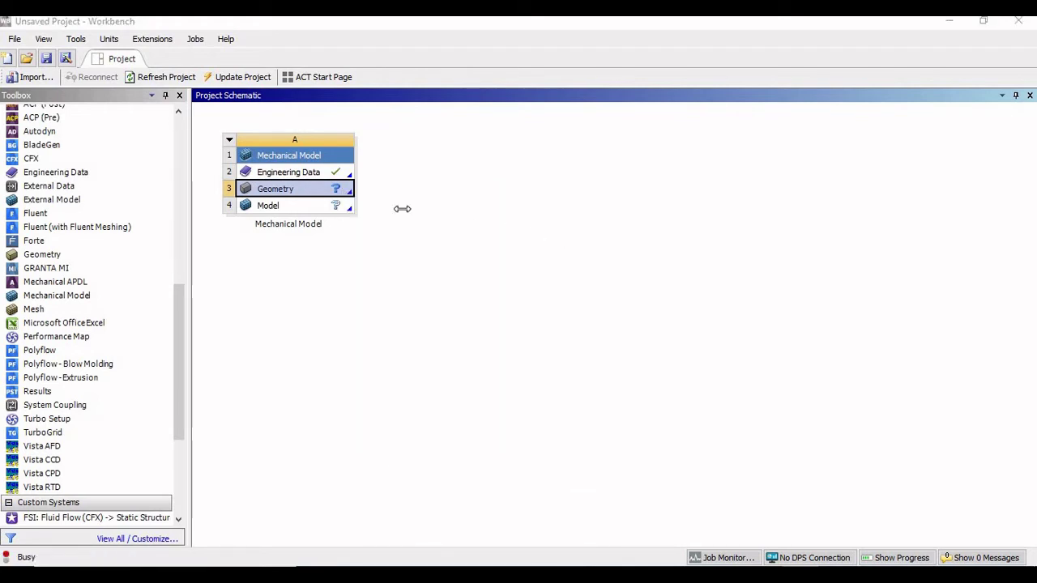
click(459, 280)
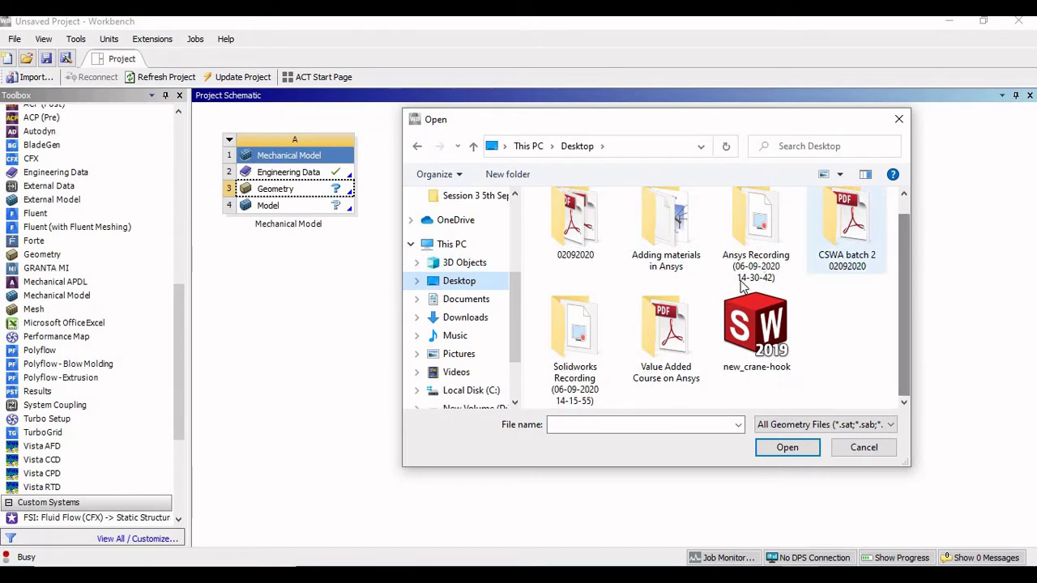
double_click(660, 235)
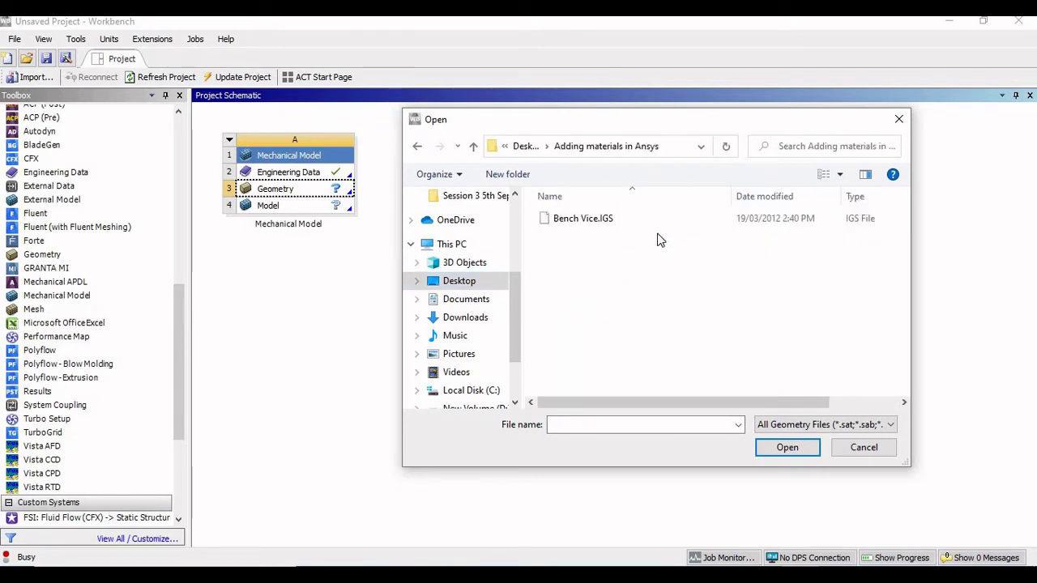
click(590, 227)
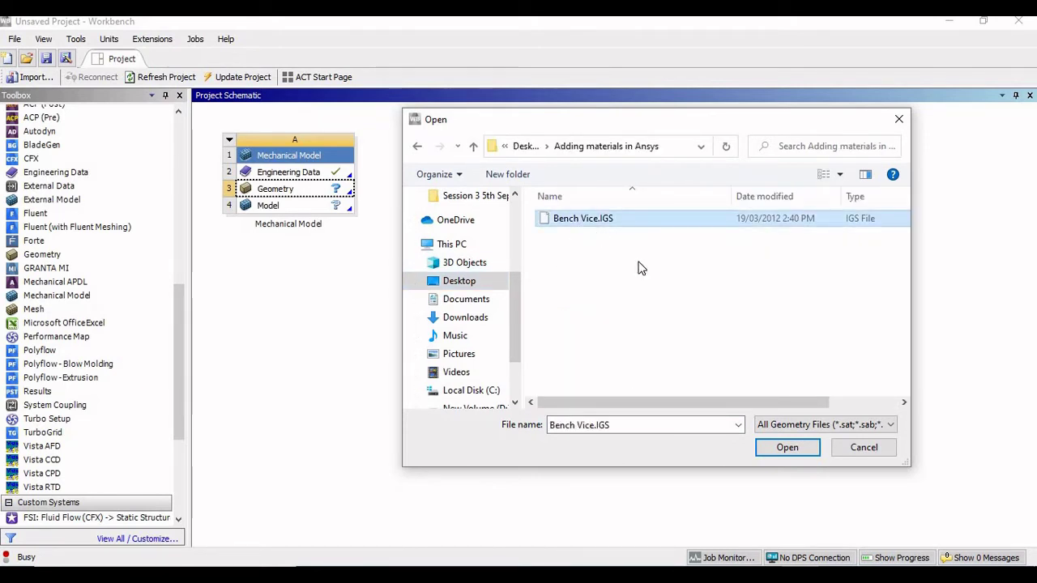
click(787, 448)
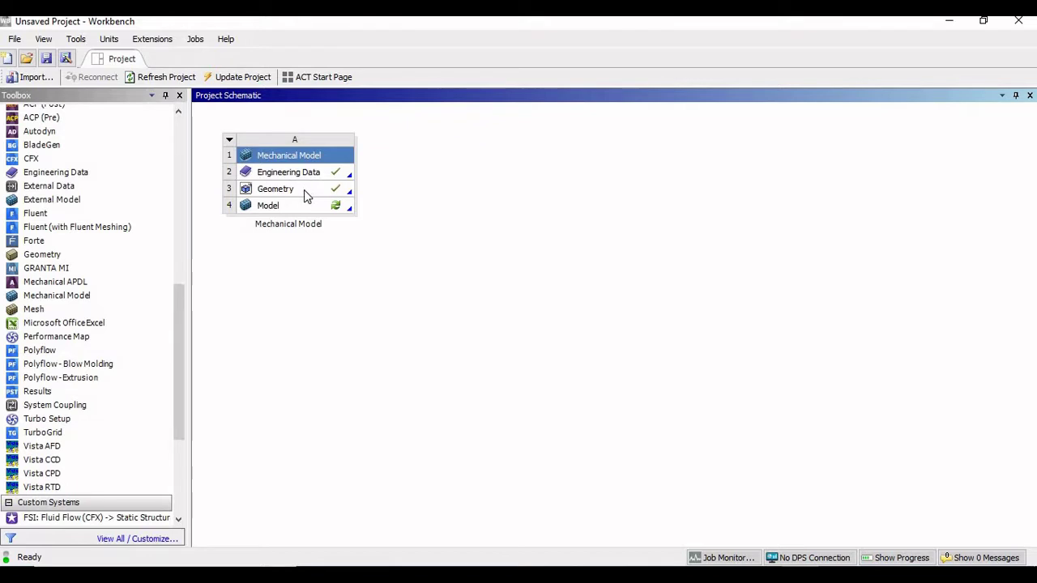
- Open the imported geometry in DesignModeler, maximize its window and generate the import feature
right_click(304, 194)
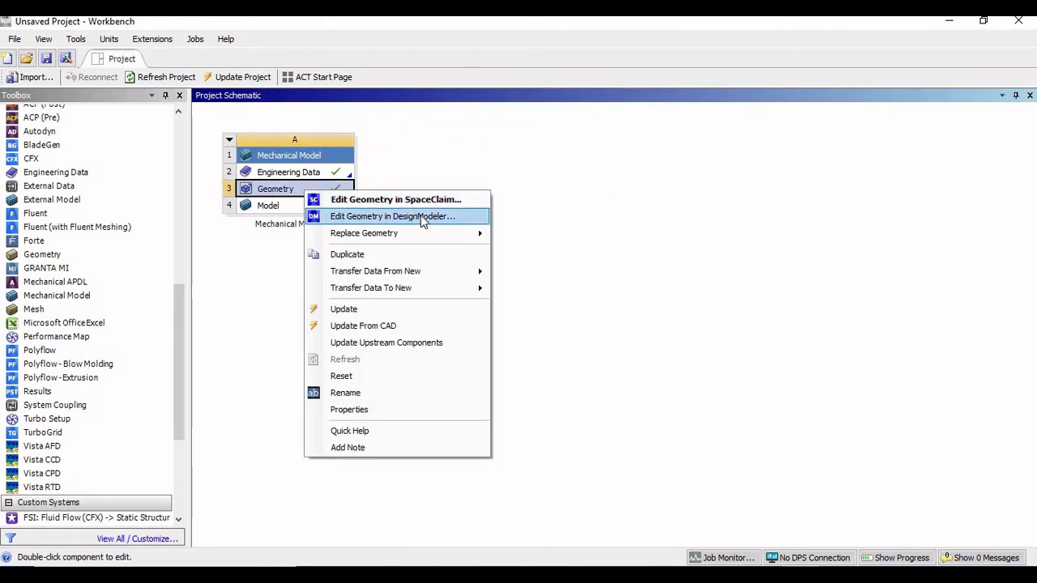
click(421, 216)
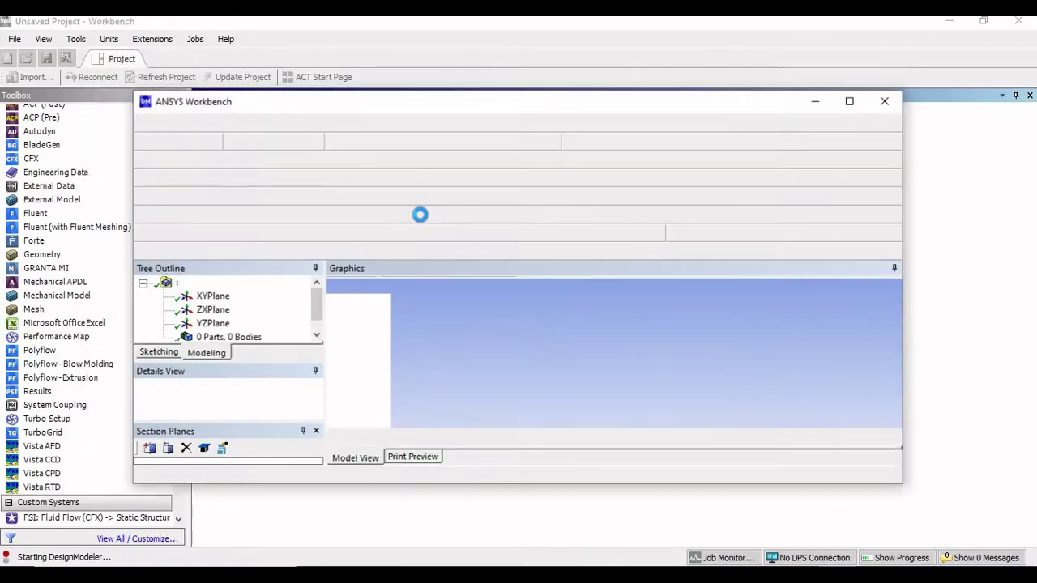
click(850, 105)
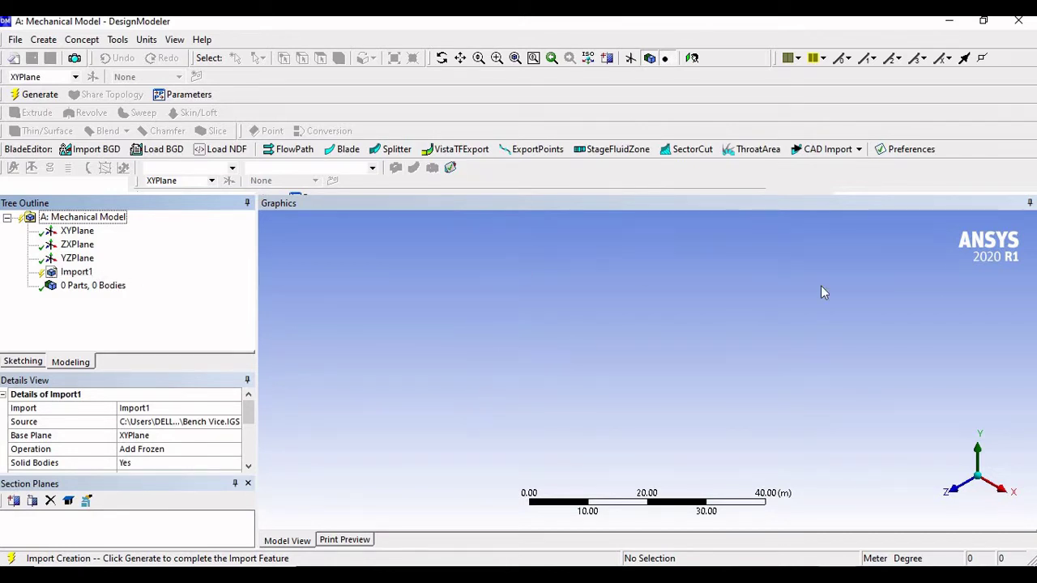
click(37, 98)
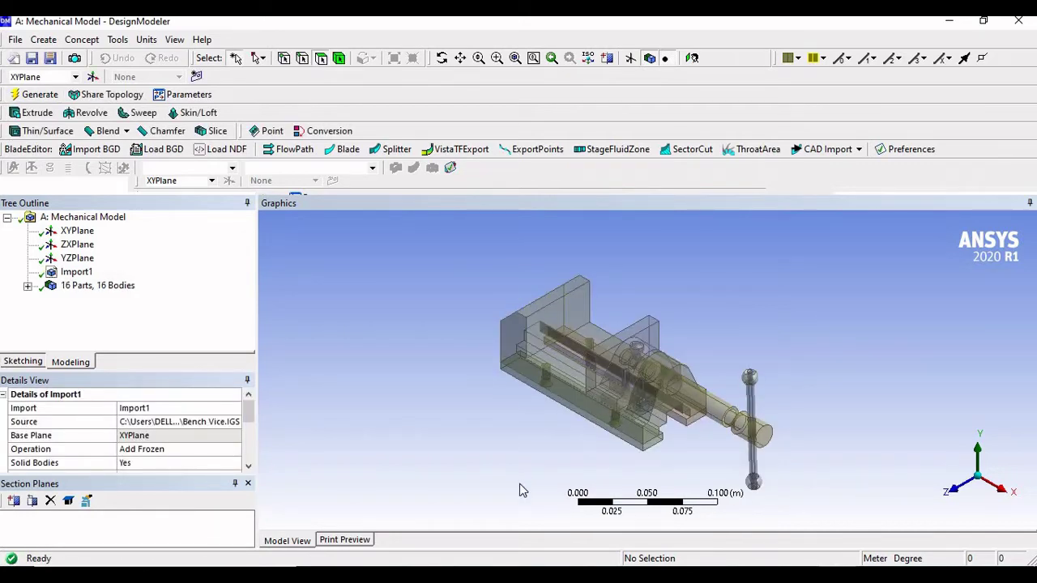
- Turn off Frozen Body Transparency so the bench vice bodies are displayed opaque
mouse_move(598, 413)
middle_down()
mouse_move(626, 405)
mouse_move(601, 429)
middle_up()
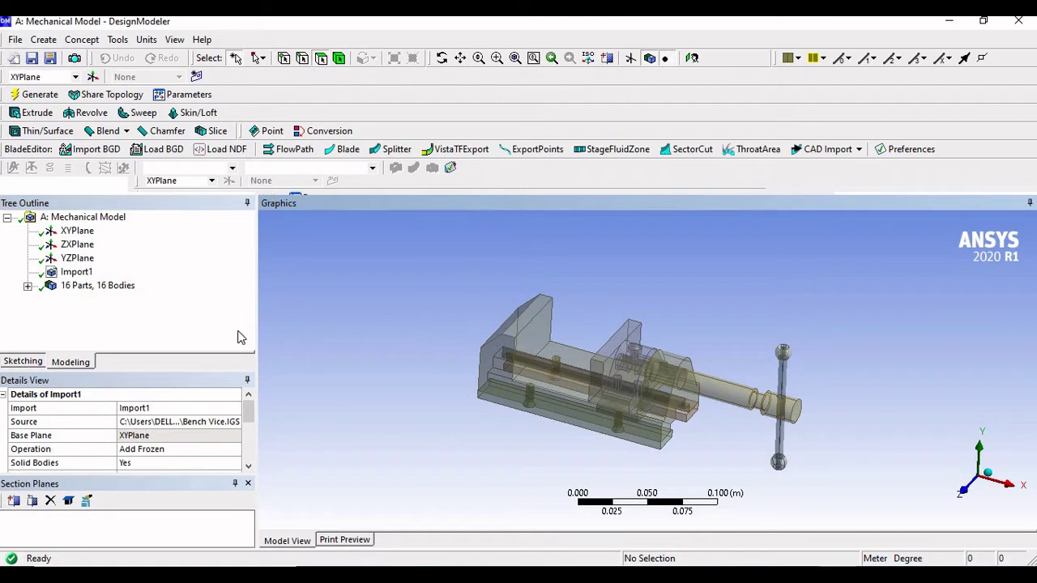
click(177, 40)
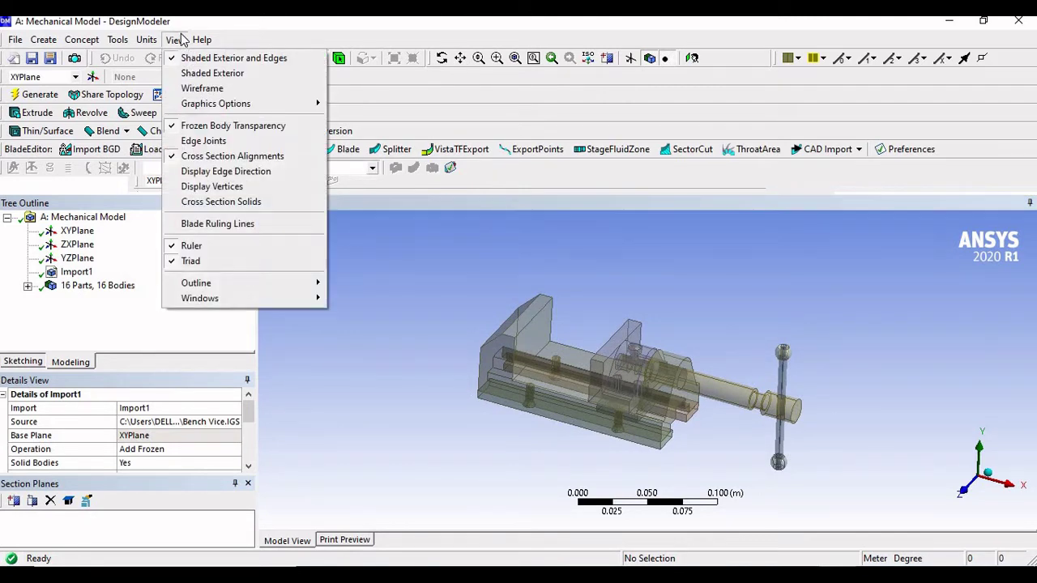
mouse_move(202, 40)
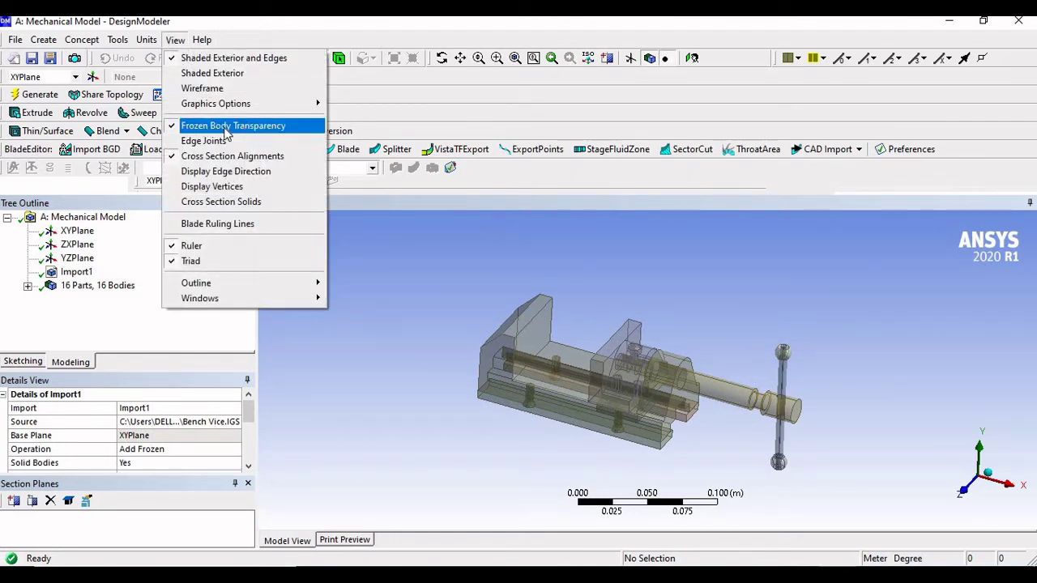
click(243, 128)
middle_drag(567, 405, 628, 392)
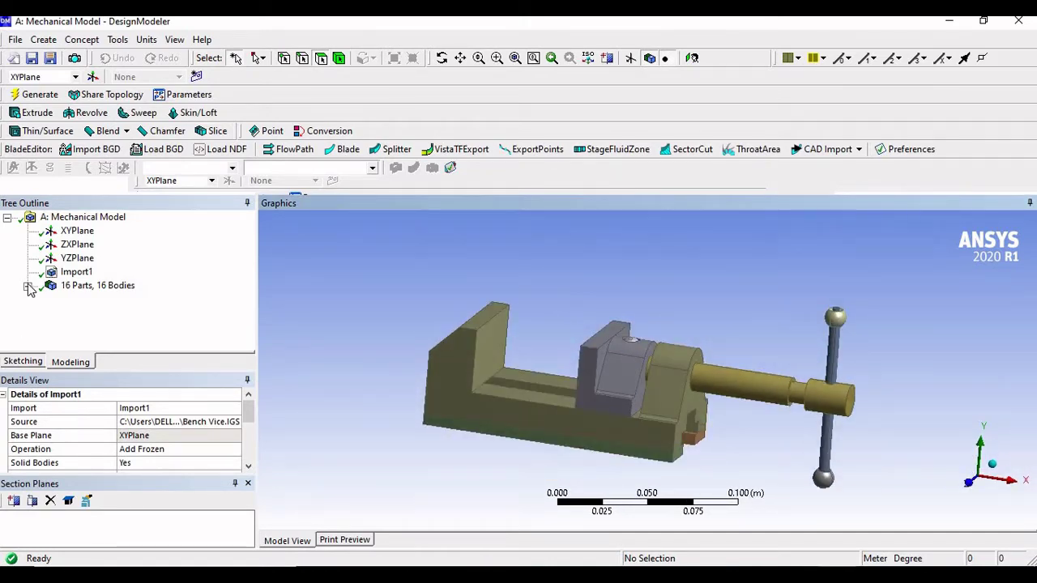
- Expand the list of bodies, check the labelled part names in the benchvise Assembly PowerPoint presentation, and return to DesignModeler
click(28, 286)
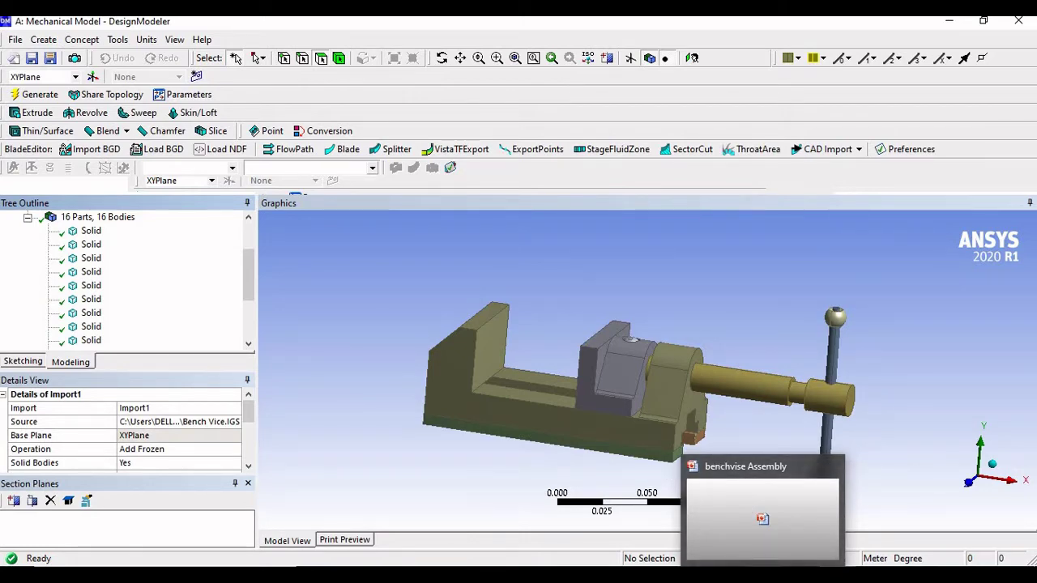
click(762, 510)
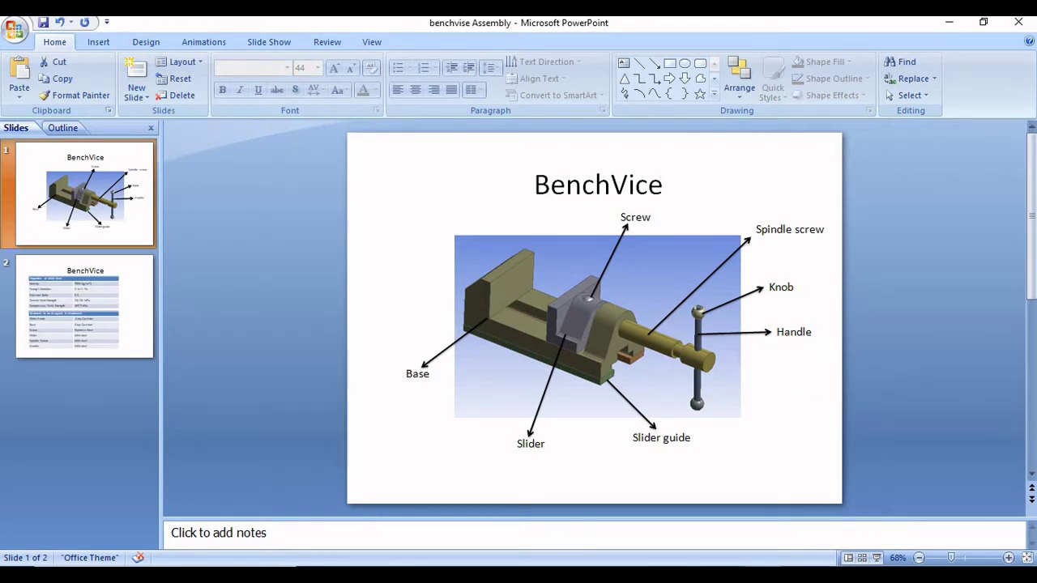
mouse_move(836, 571)
click(836, 518)
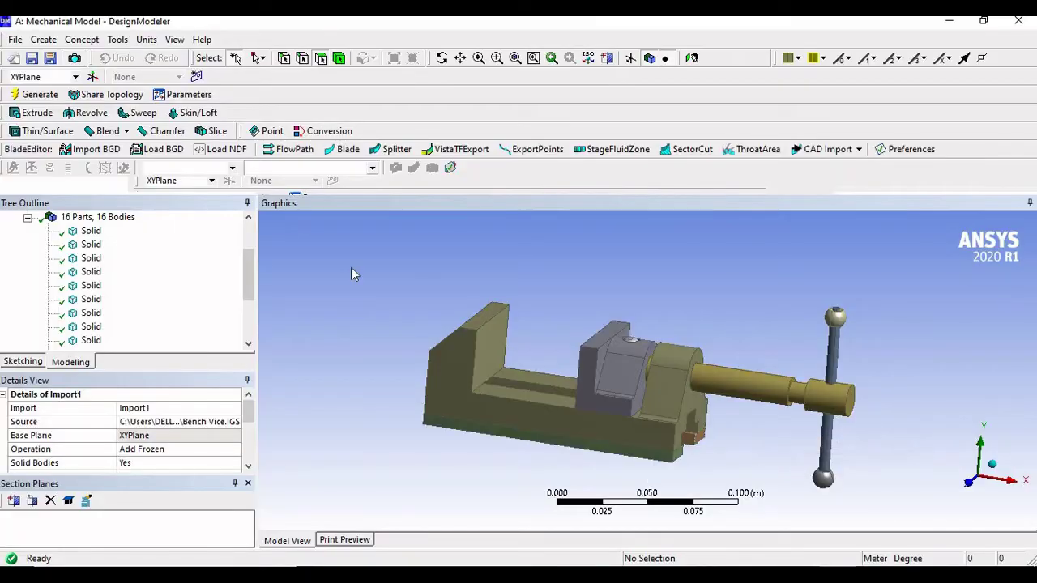
- Examine the first seven solid bodies one by one from the vice's underside to identify the screws
click(86, 234)
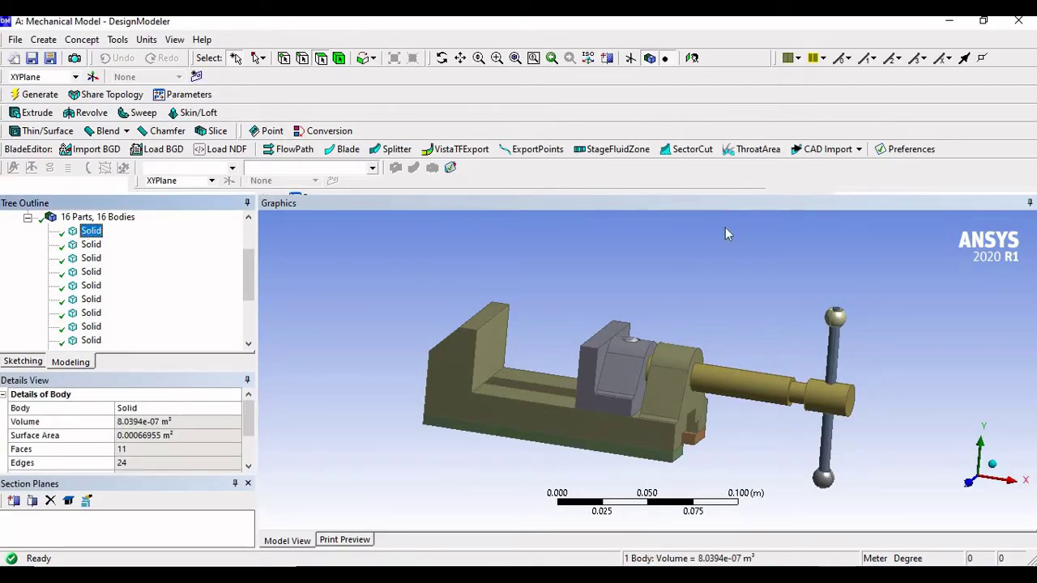
middle_drag(669, 287, 656, 309)
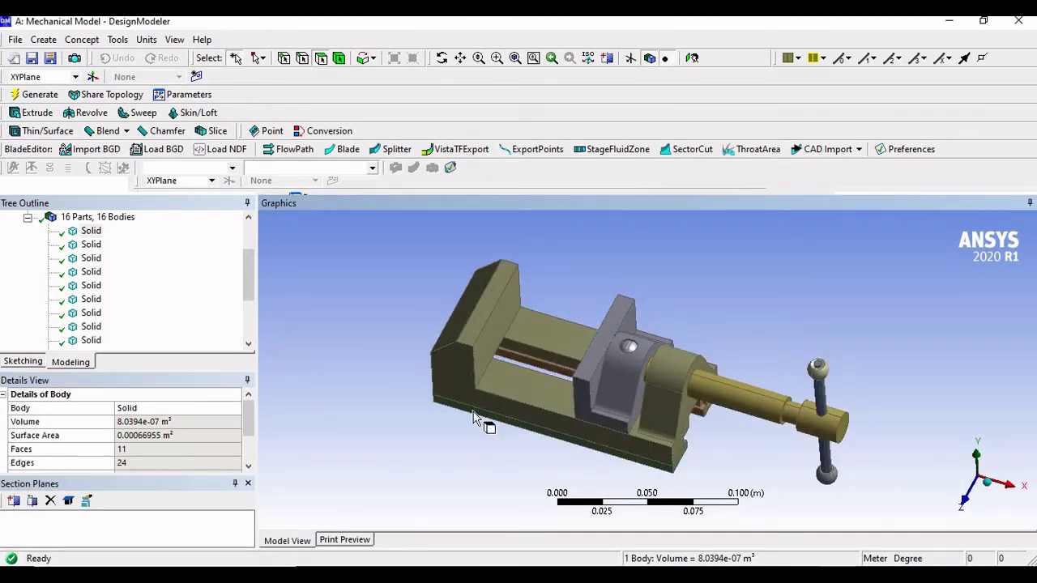
middle_drag(537, 449, 537, 393)
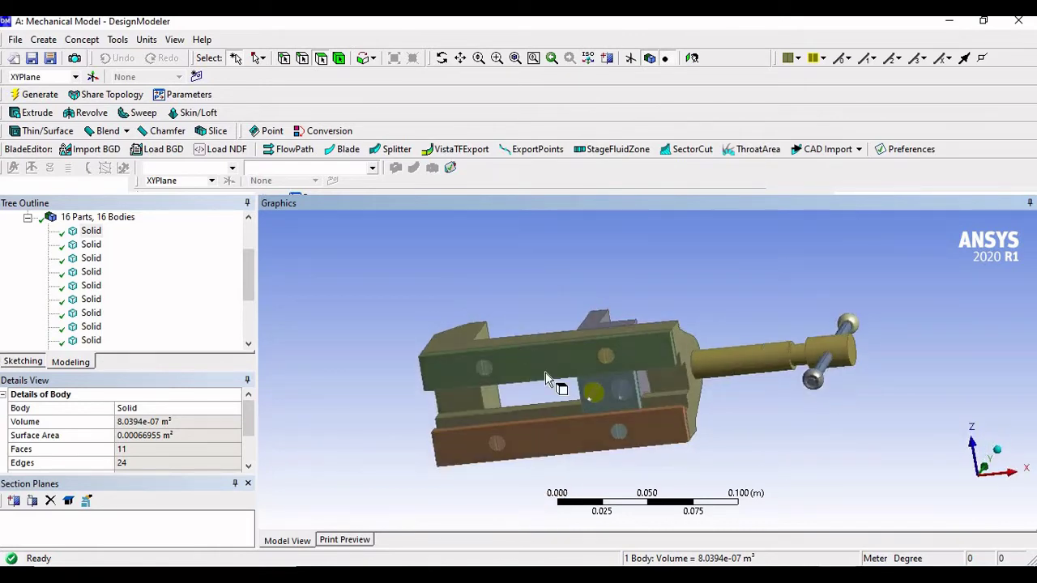
scroll(591, 420, up, 3)
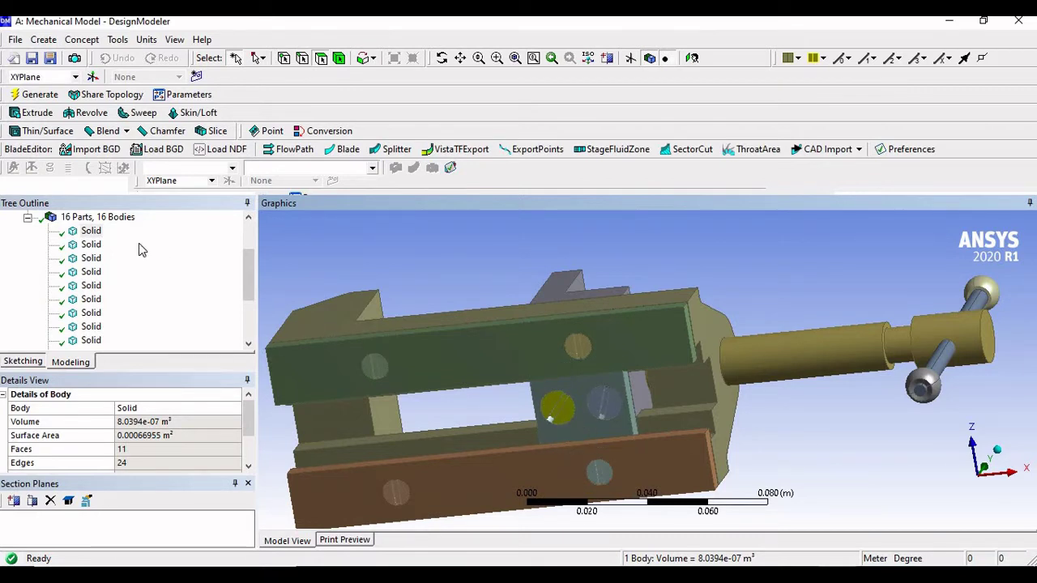
click(91, 247)
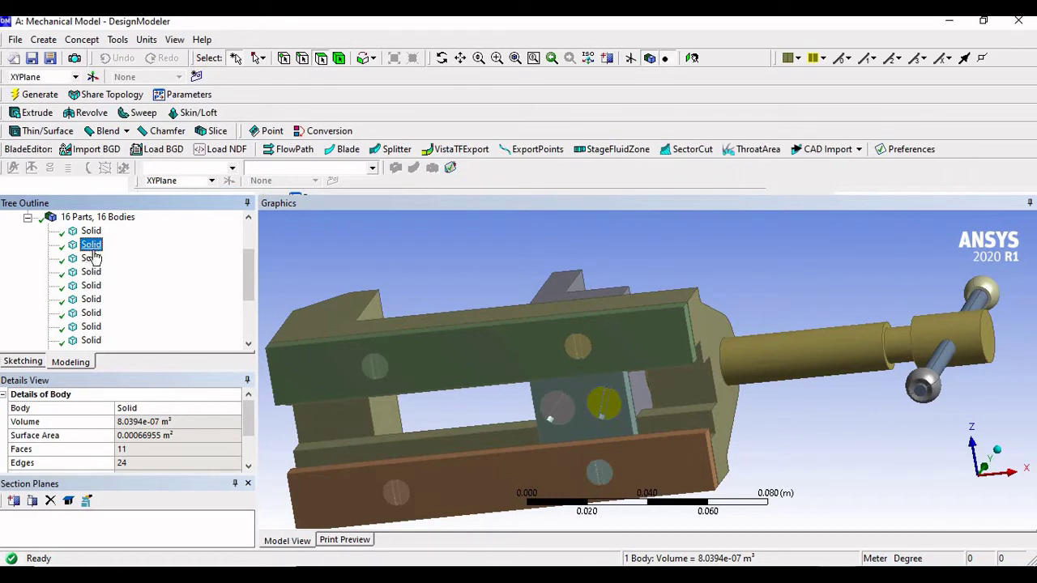
key(Down)
key(Down)
key(Down)
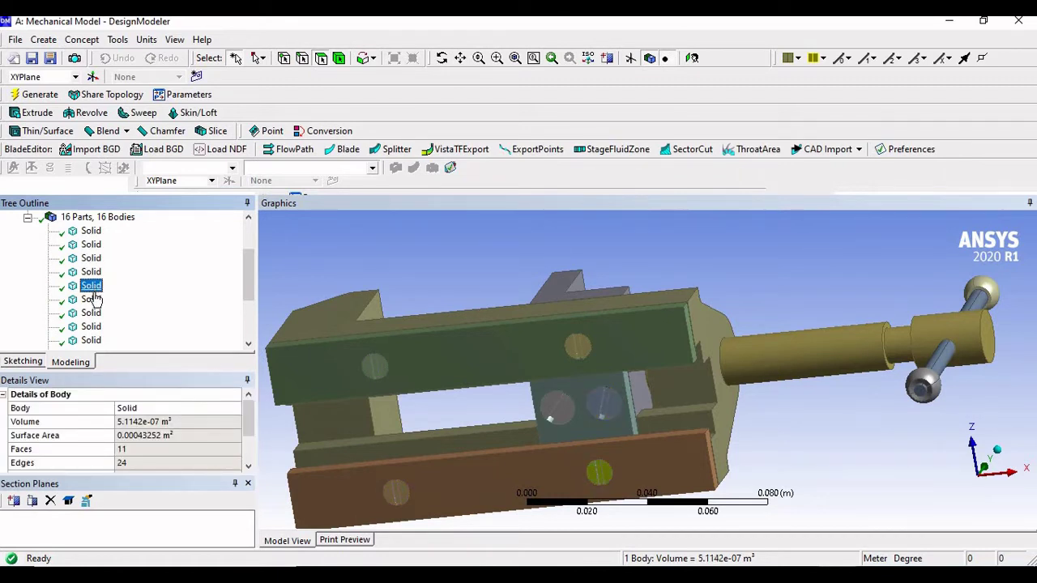
click(91, 300)
click(93, 314)
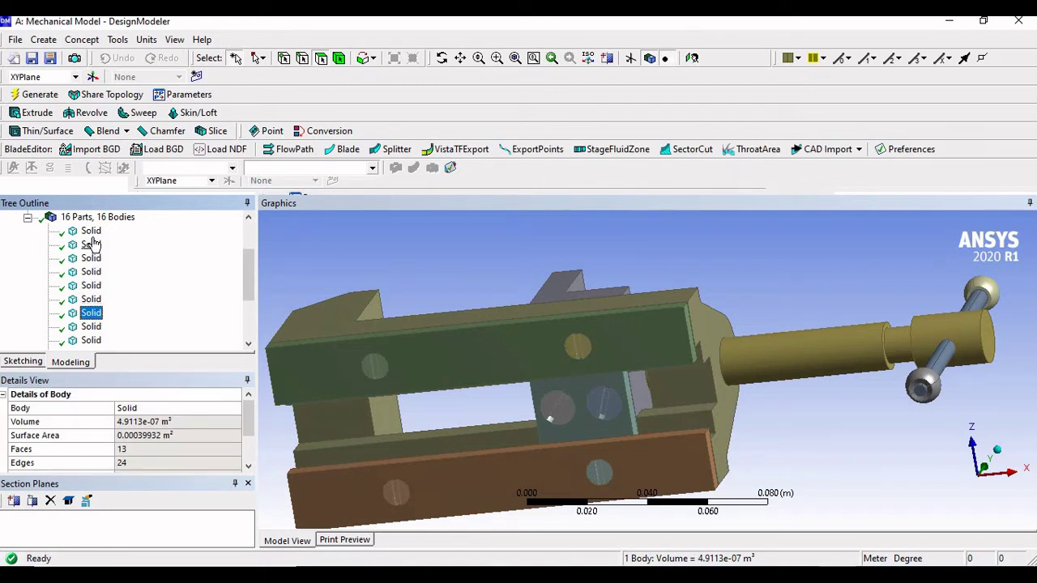
- Rename the first seven solid bodies together as screw and check the renamed bodies in the tree
click(91, 233)
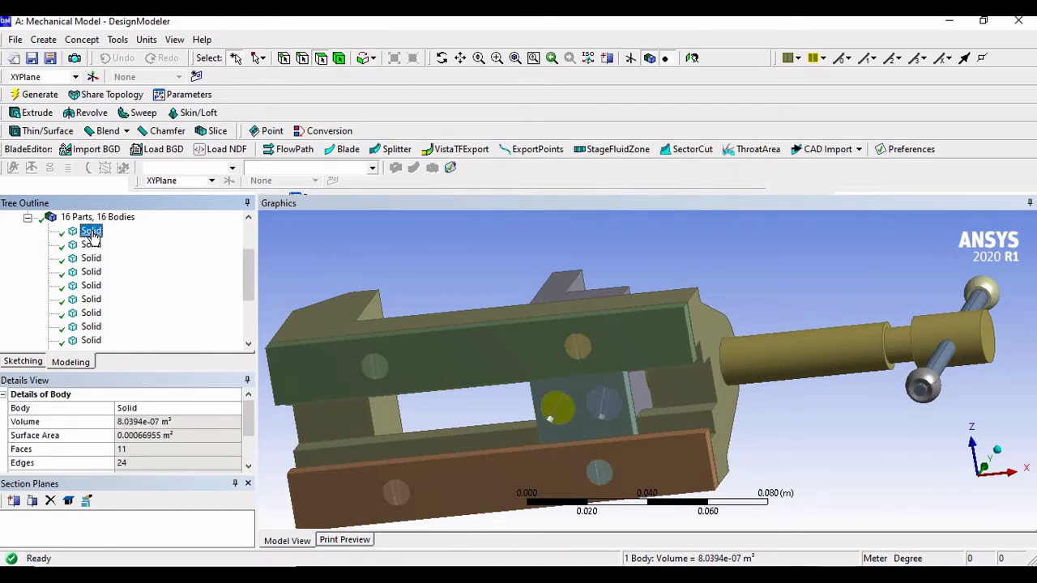
shift+click(94, 302)
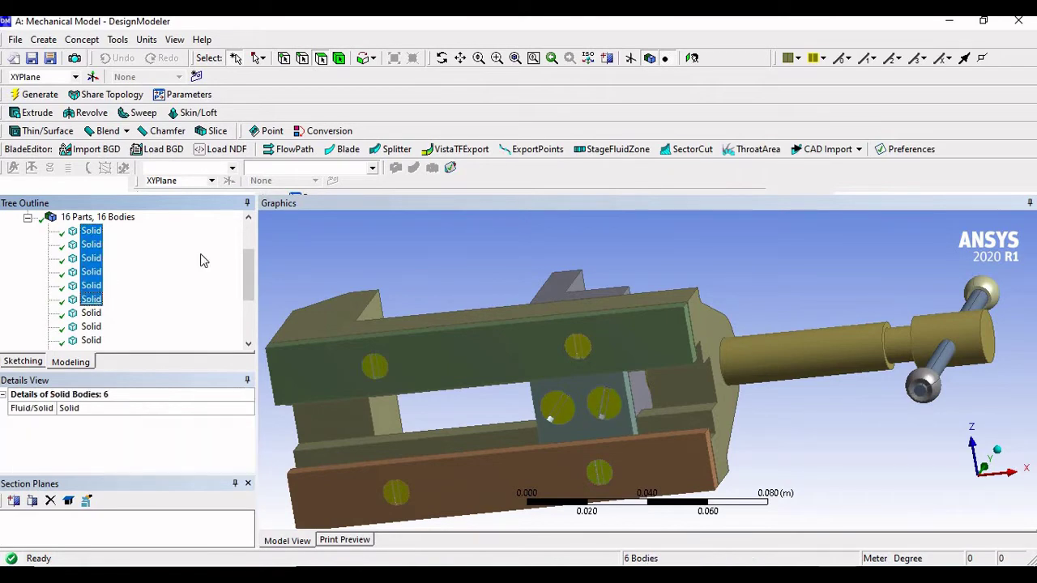
middle_drag(589, 247, 624, 332)
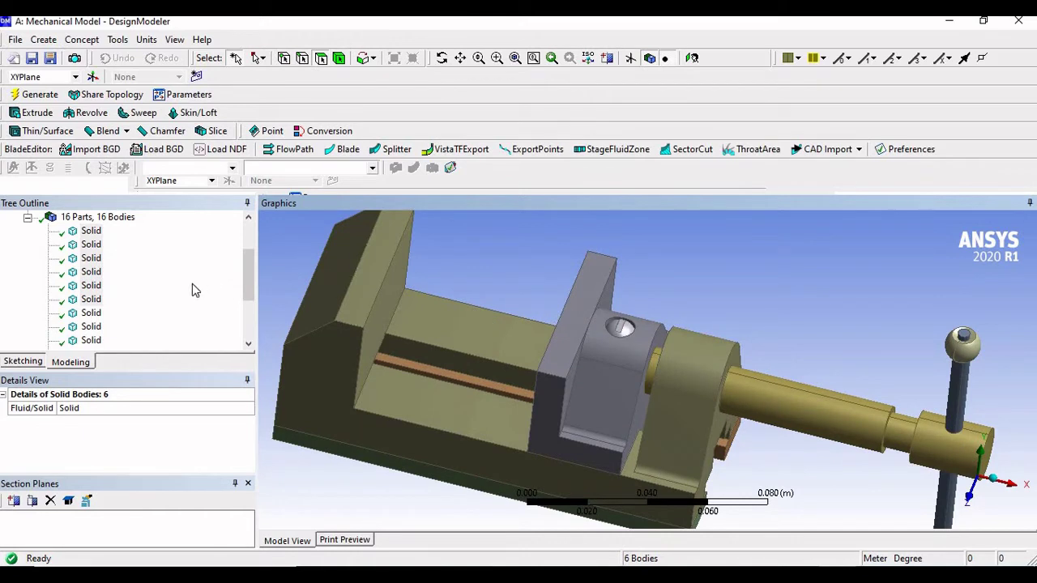
ctrl+click(92, 314)
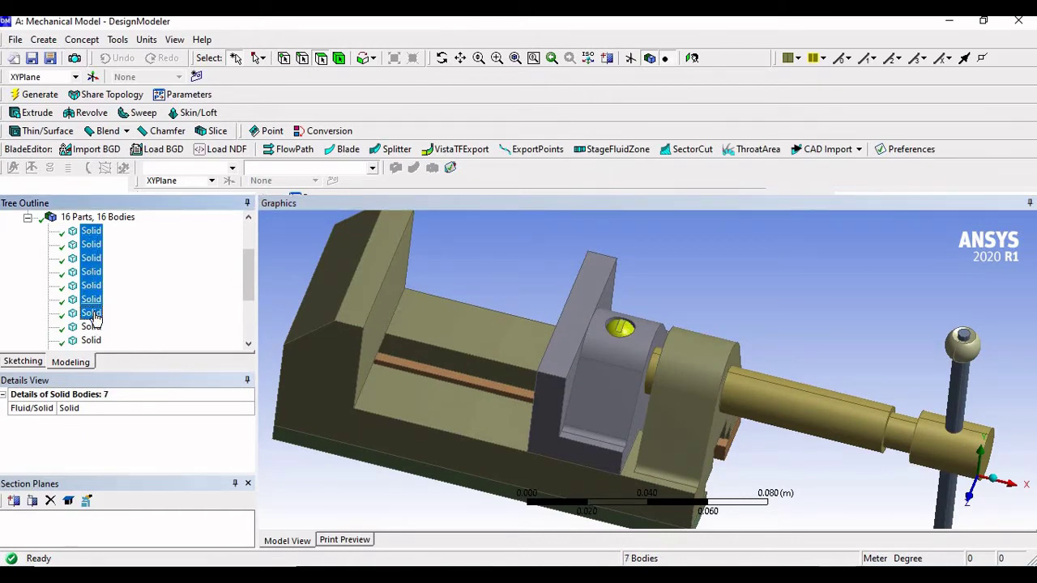
right_click(92, 241)
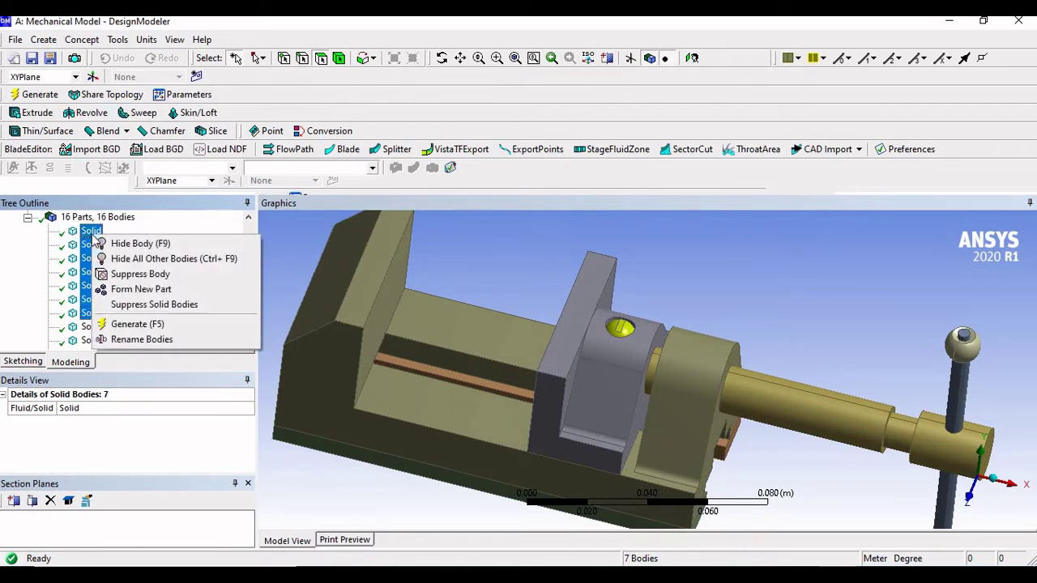
click(147, 341)
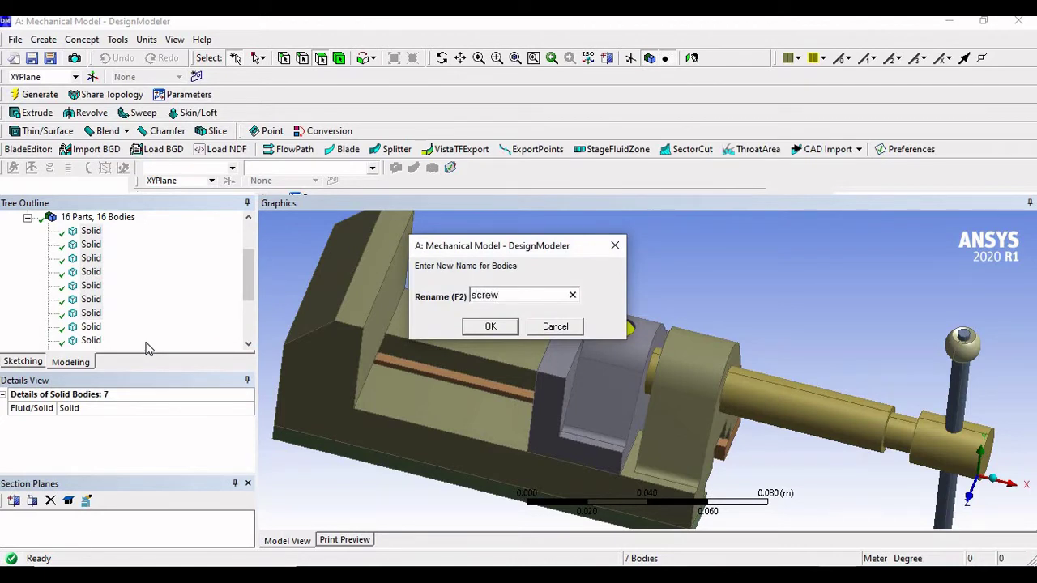
text(screw)
key(Return)
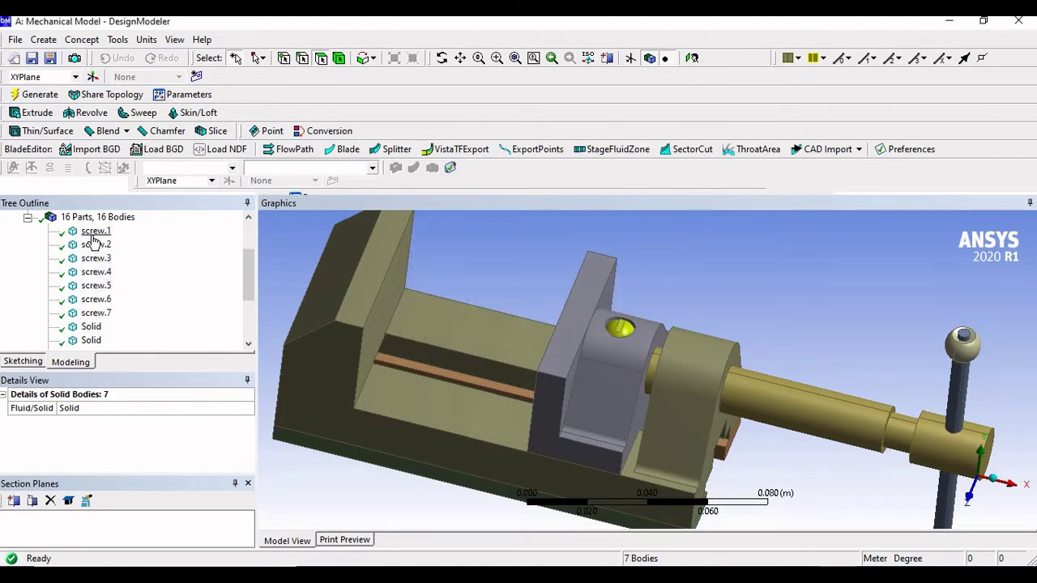
click(94, 232)
click(95, 245)
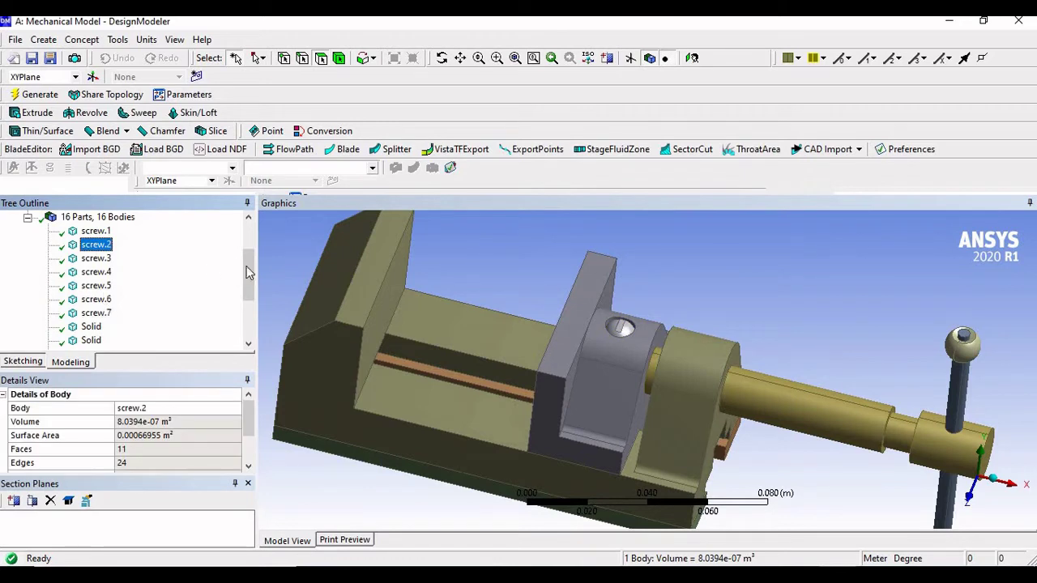
- Rename the two ball-shaped bodies at the ends of the vertical bar together as knob
scroll(246, 285, down, 2)
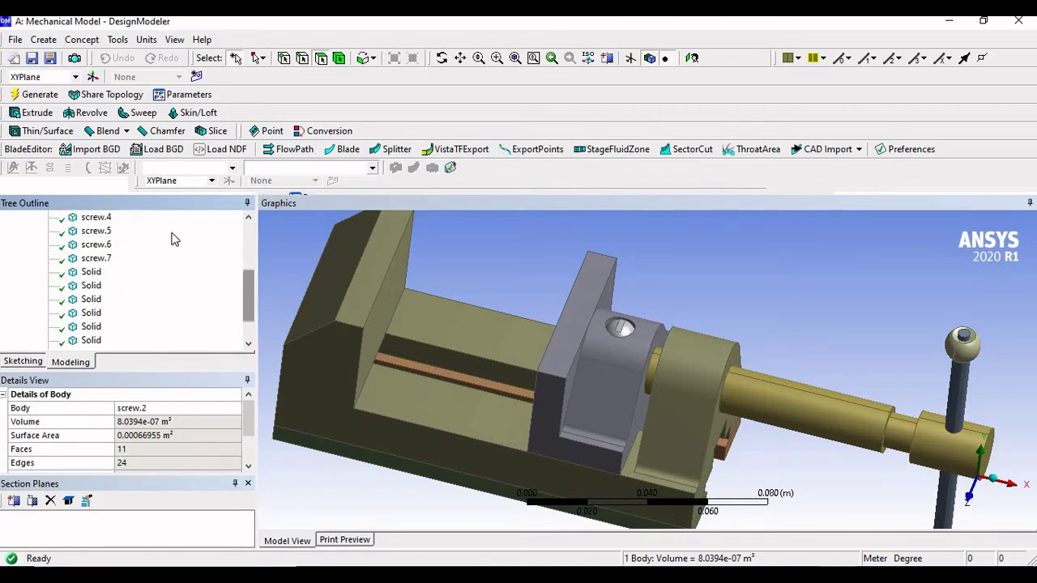
click(91, 276)
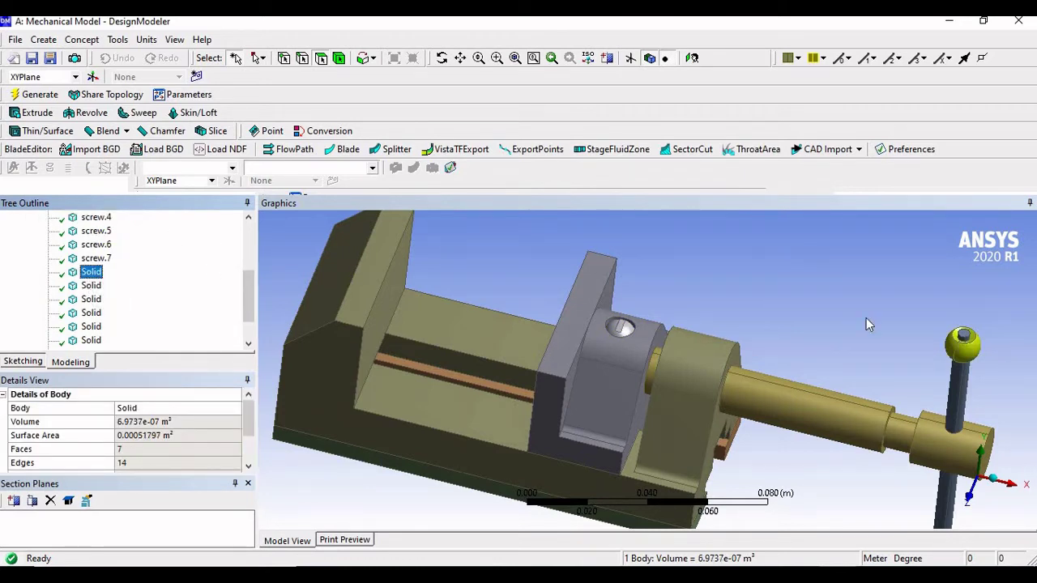
middle_drag(712, 274, 680, 243)
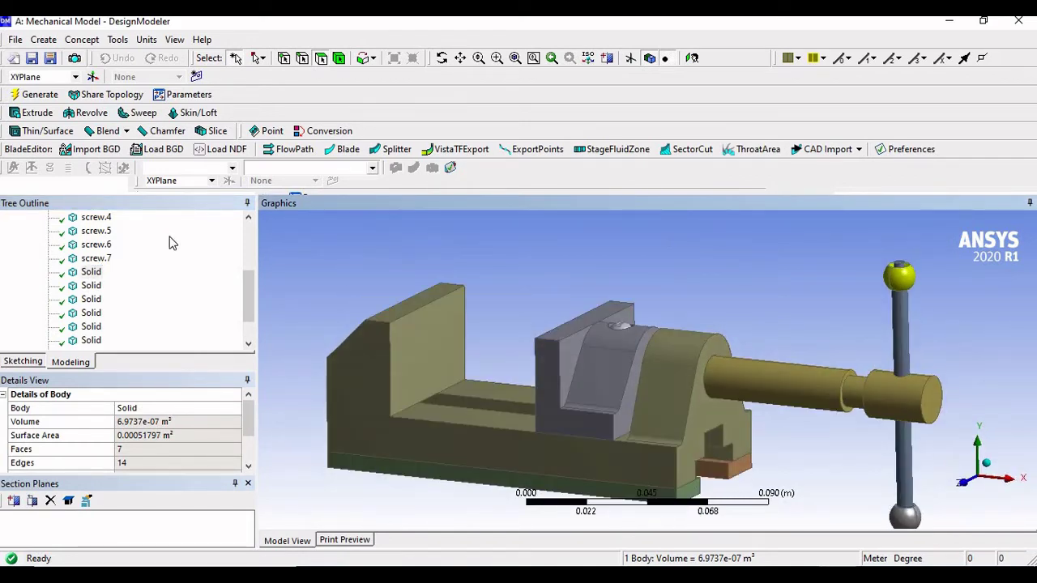
ctrl+click(91, 286)
right_click(92, 290)
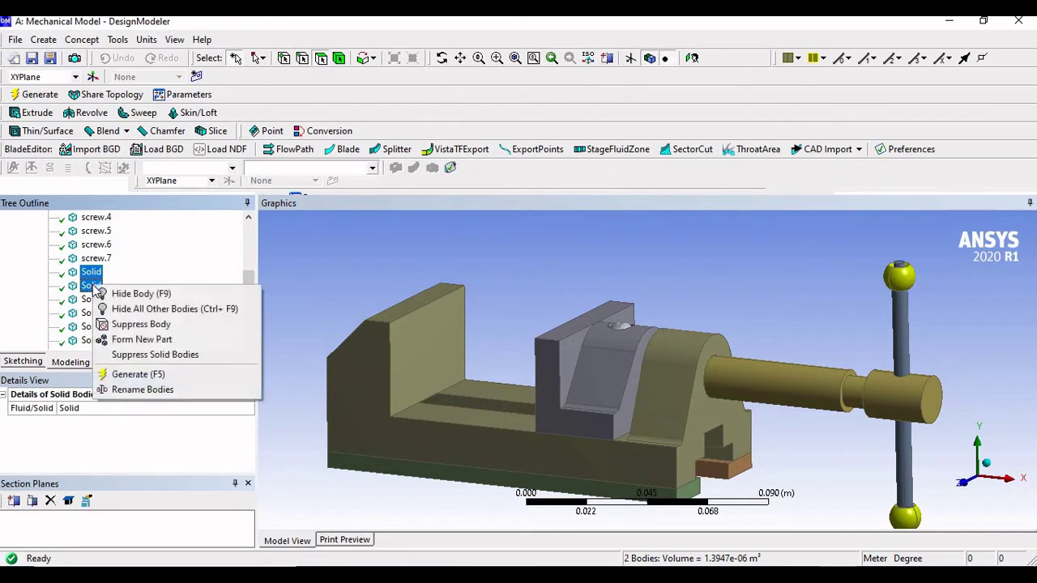
click(171, 390)
text(kno)
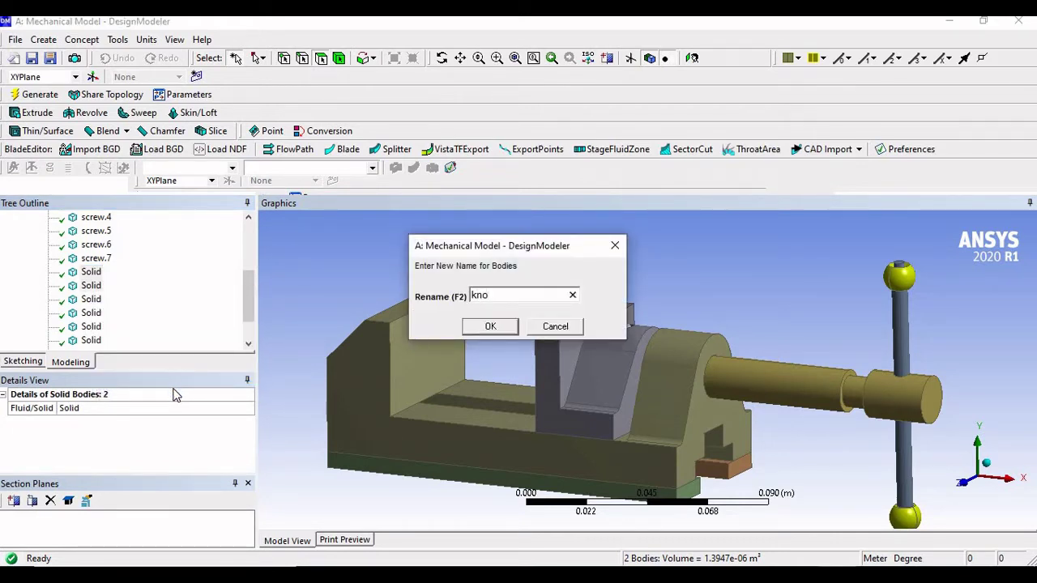
key(Return)
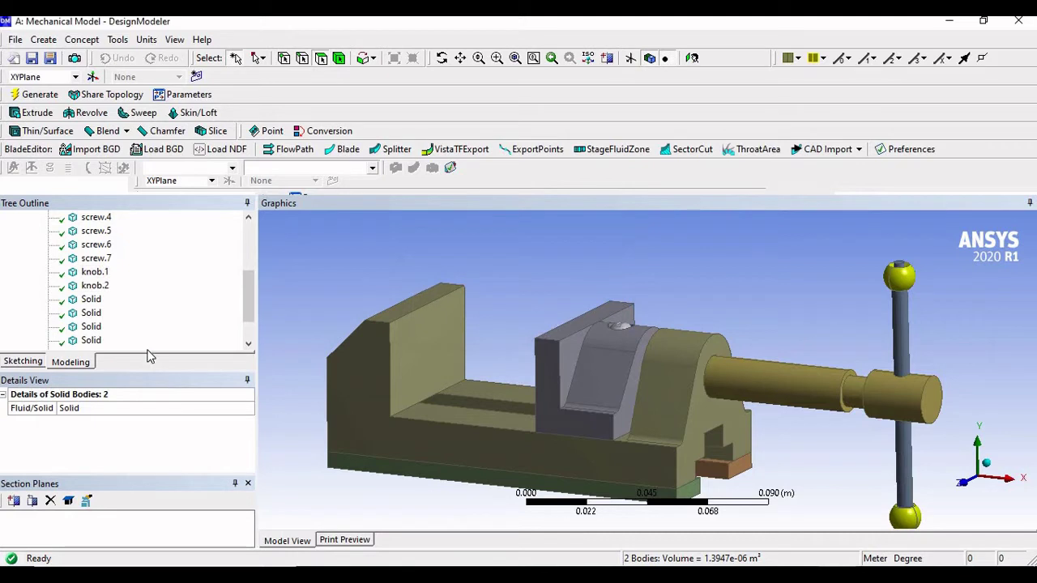
- Rename the solid body of the vertical bar between the two knobs as handle
click(95, 301)
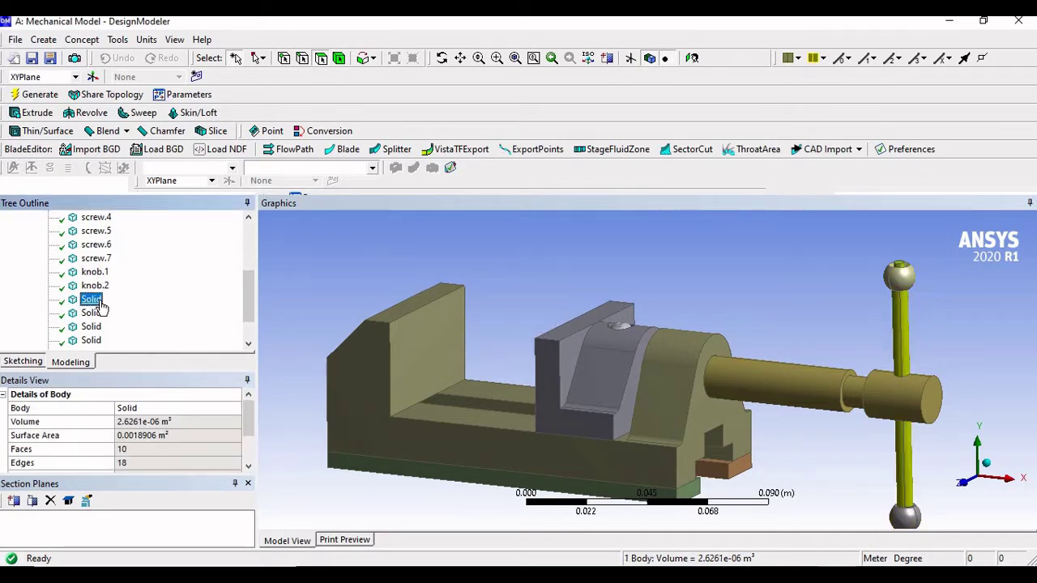
right_click(102, 307)
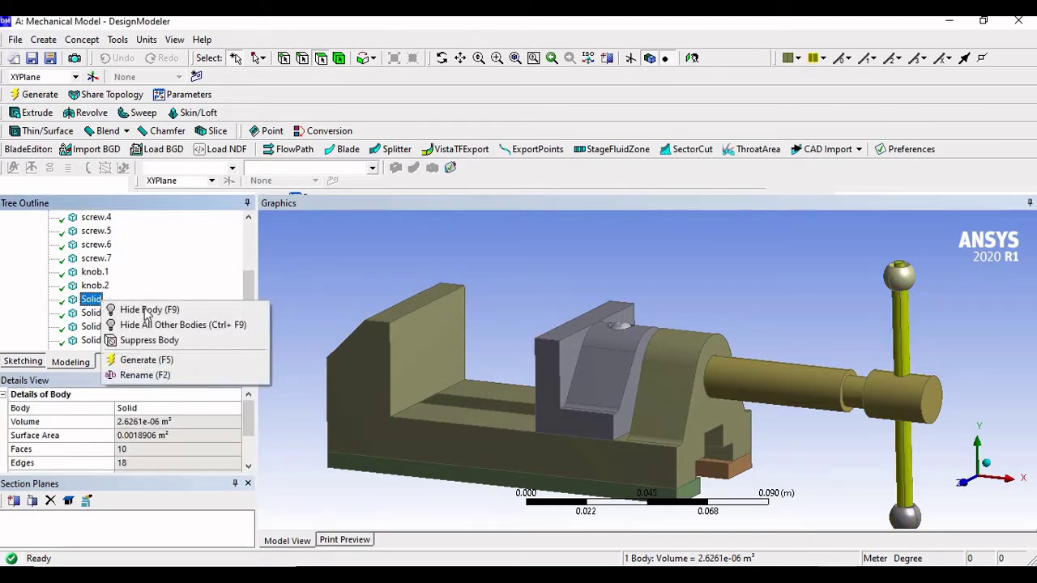
click(148, 374)
text(handle)
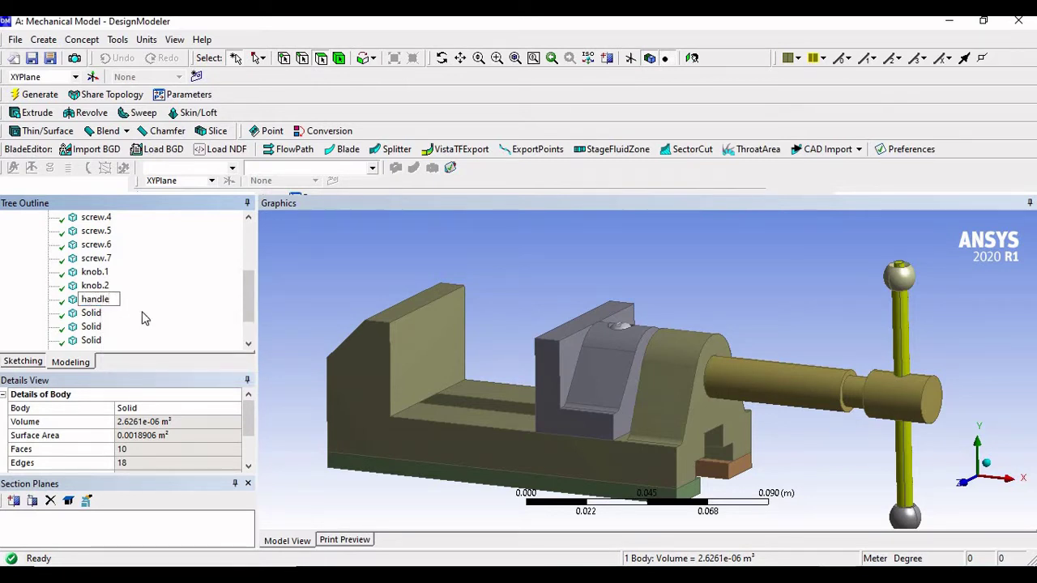
key(Return)
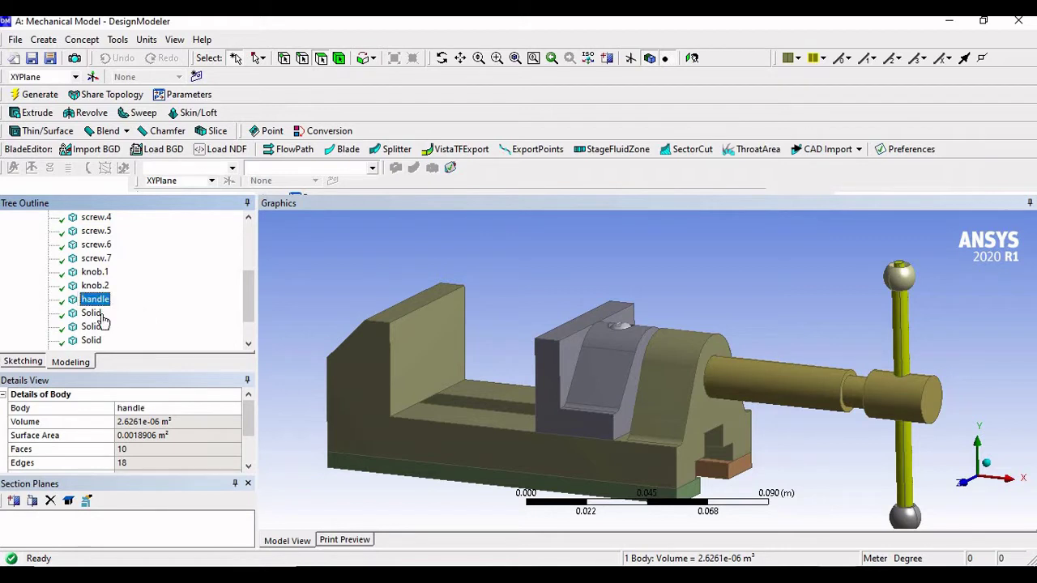
- Rename the two strip bodies along the underside of the vice together as slider guide
click(91, 315)
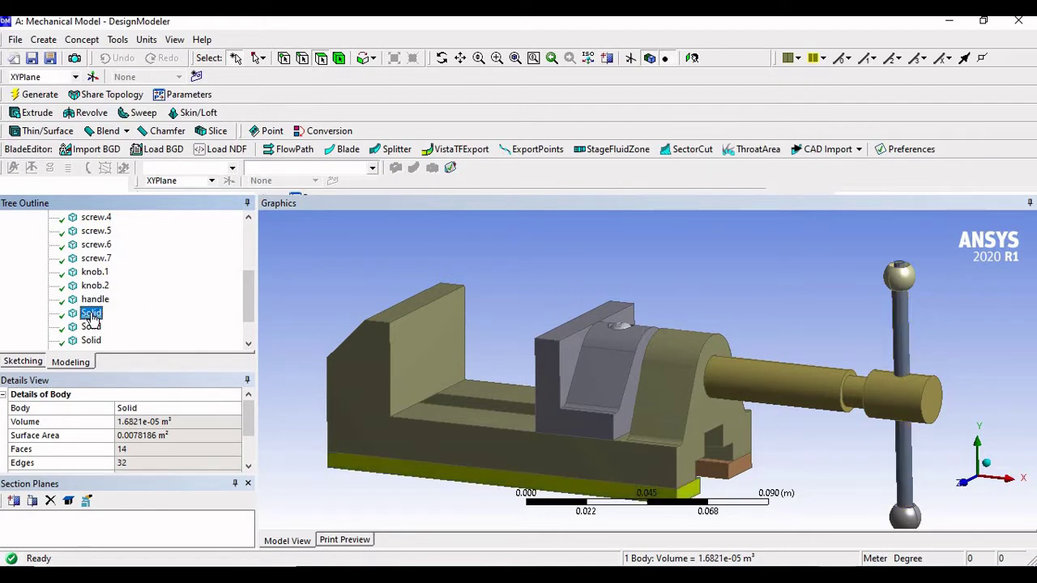
ctrl+click(90, 327)
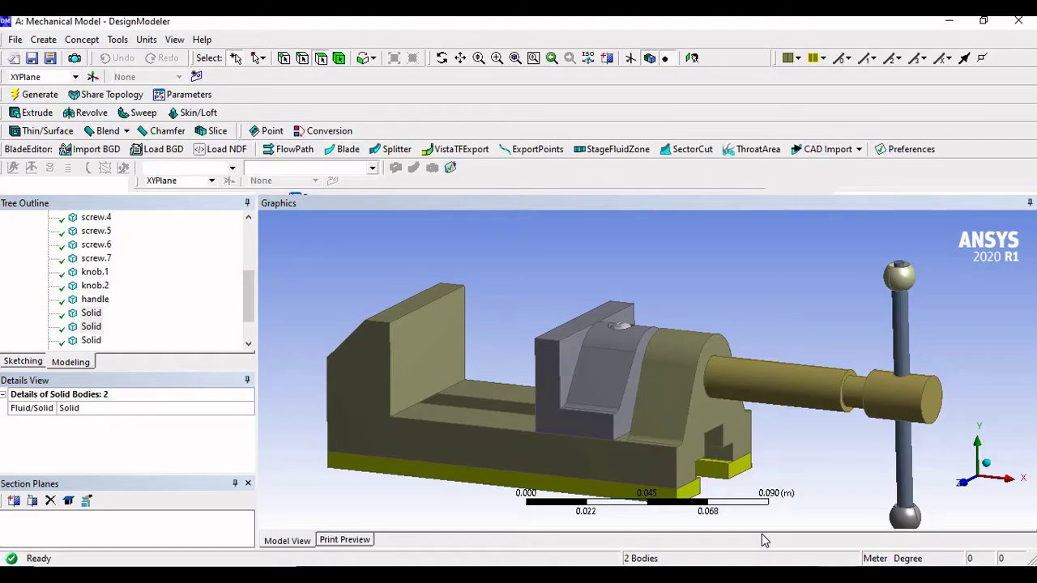
right_click(98, 316)
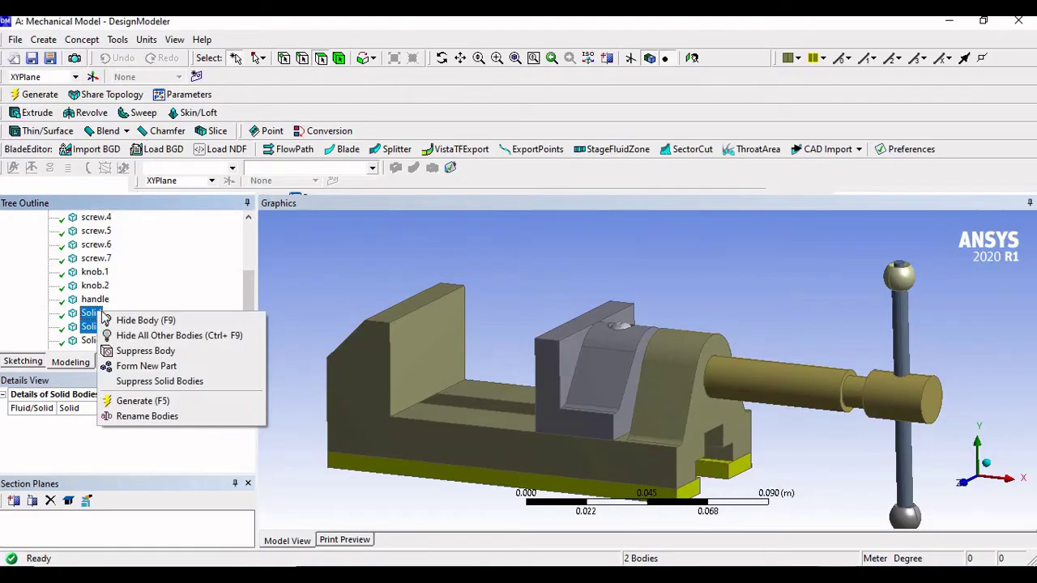
click(169, 418)
text(S)
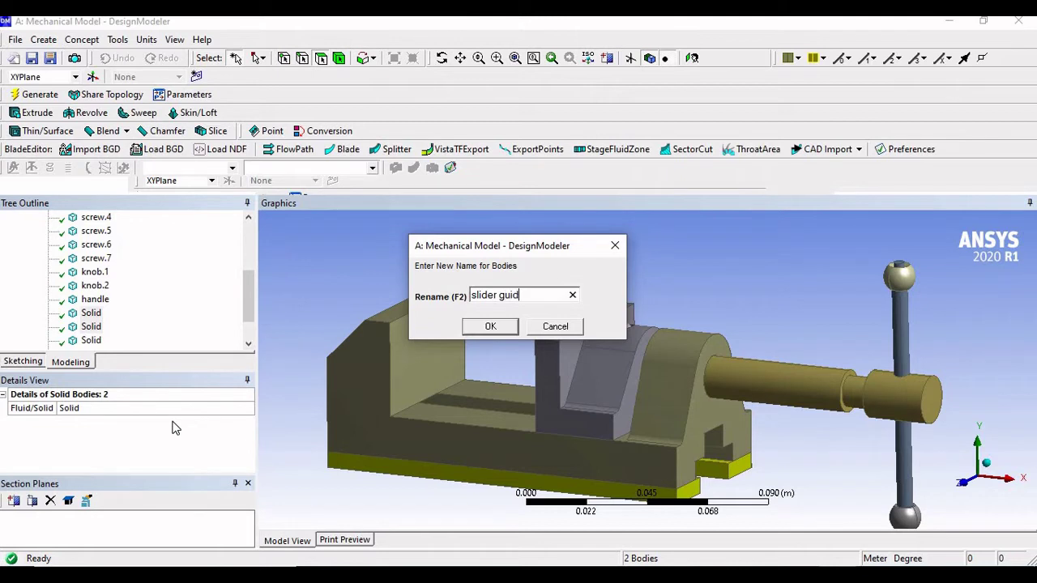
key(Return)
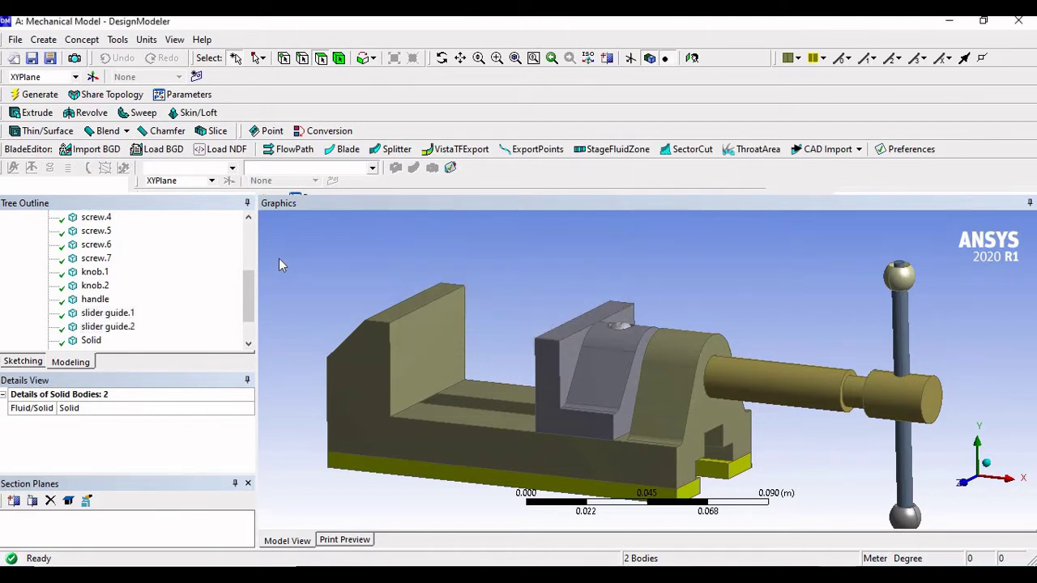
- Inspect the next solid body from the vice's underside and rename this small two-screw plate as slider base
scroll(162, 304, down, 1)
click(92, 300)
middle_drag(604, 294, 633, 414)
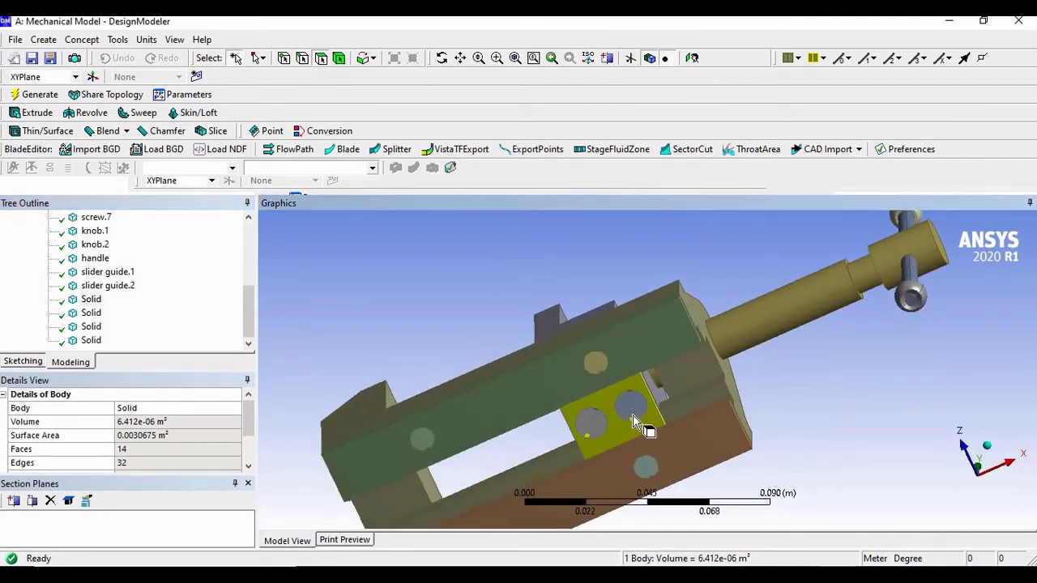
scroll(633, 415, up, 2)
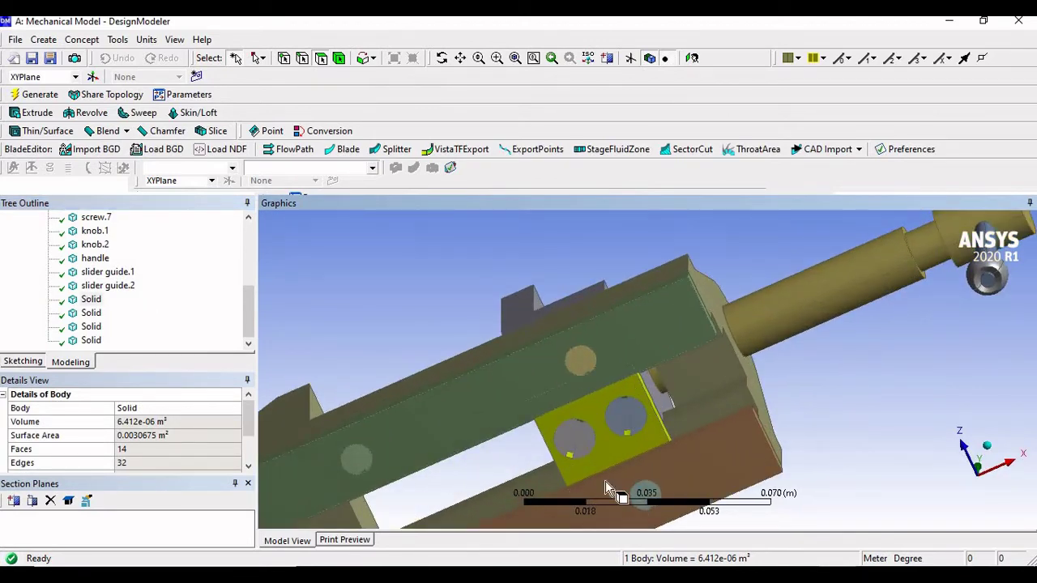
right_click(91, 301)
click(139, 371)
text(slider base)
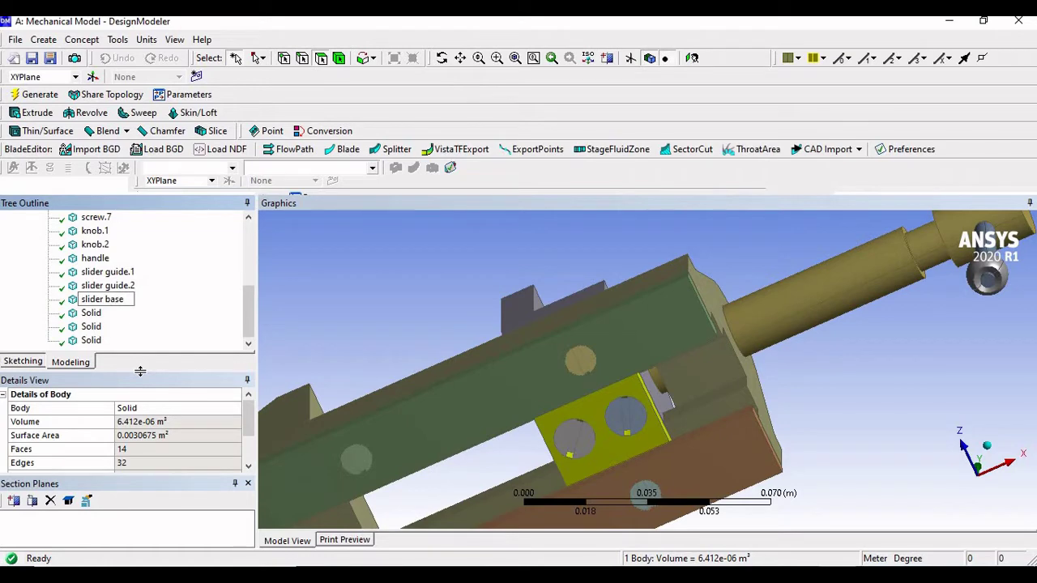
key(Return)
- Check the long cylindrical body's label in the benchvise Assembly PowerPoint presentation, and rename that body in DesignModeler as spindle screw
click(91, 313)
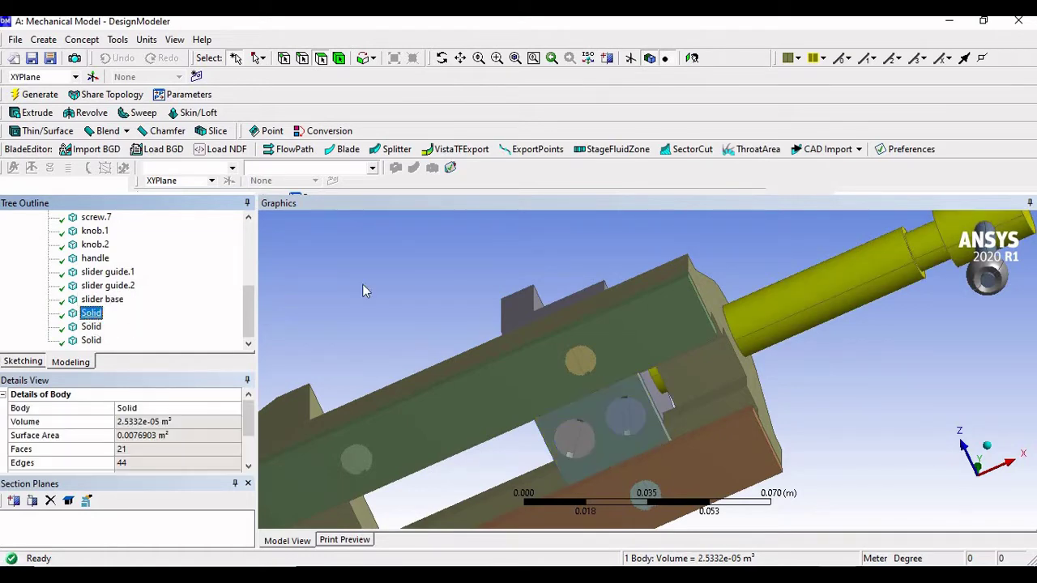
click(454, 283)
middle_drag(453, 282, 545, 362)
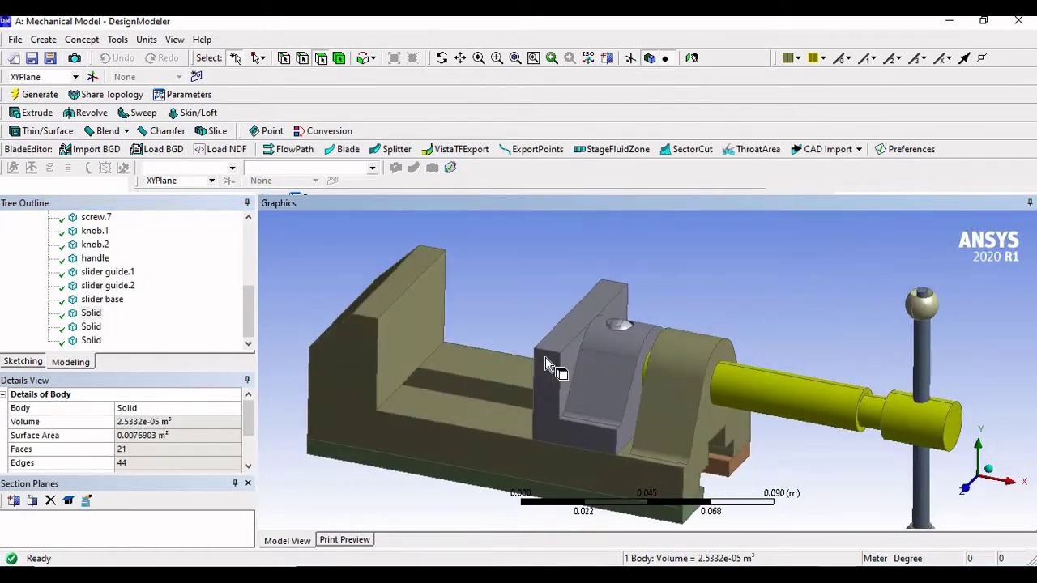
key(alt+Tab)
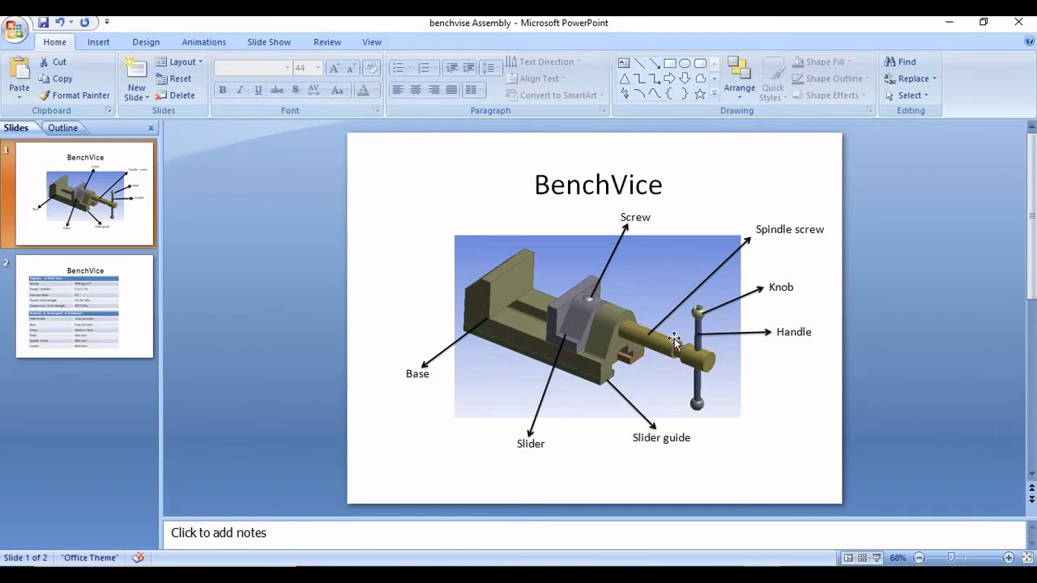
key(alt+Tab)
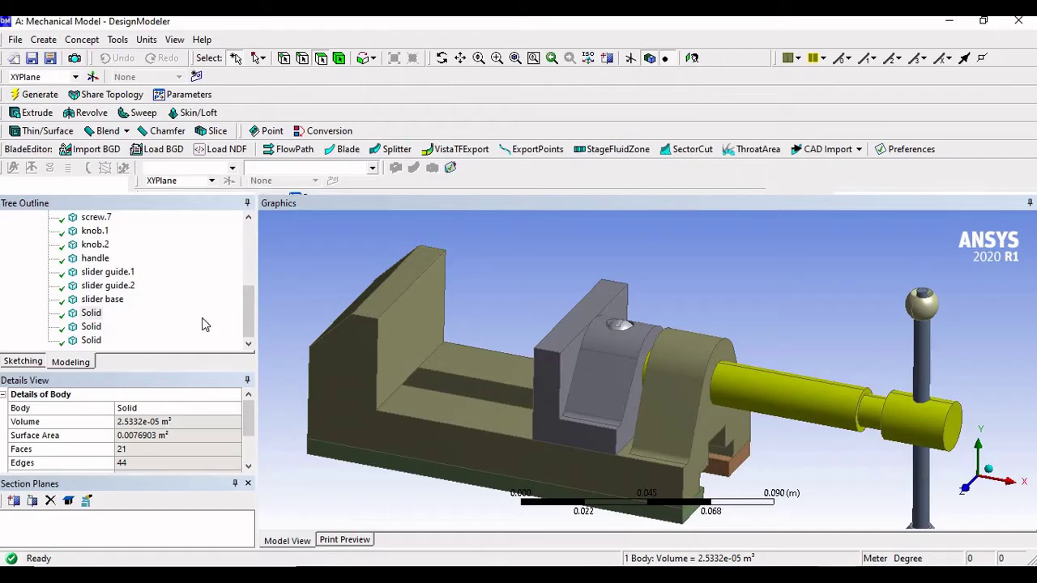
click(92, 314)
right_click(94, 315)
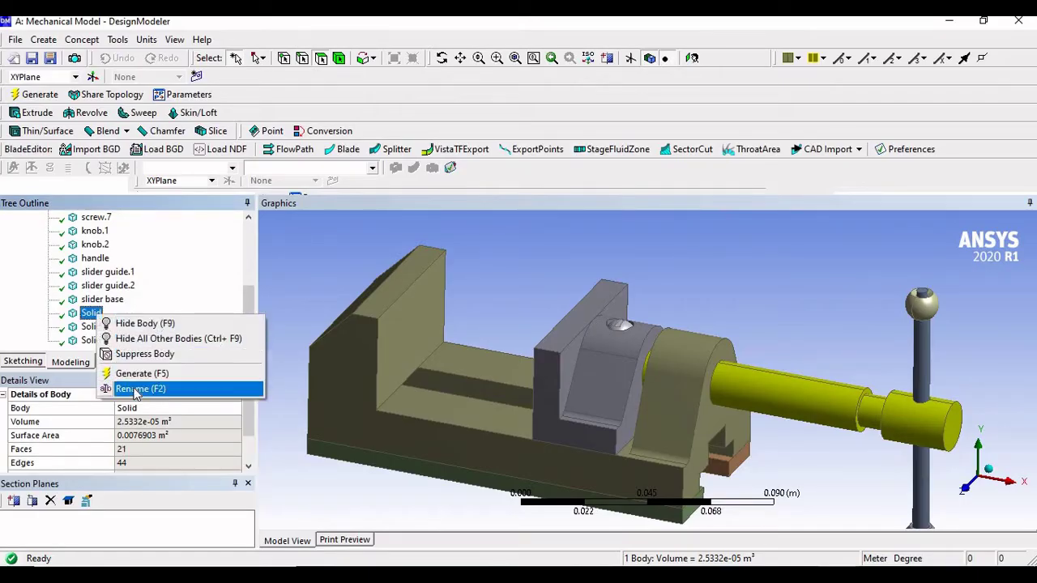
click(136, 390)
text(spind)
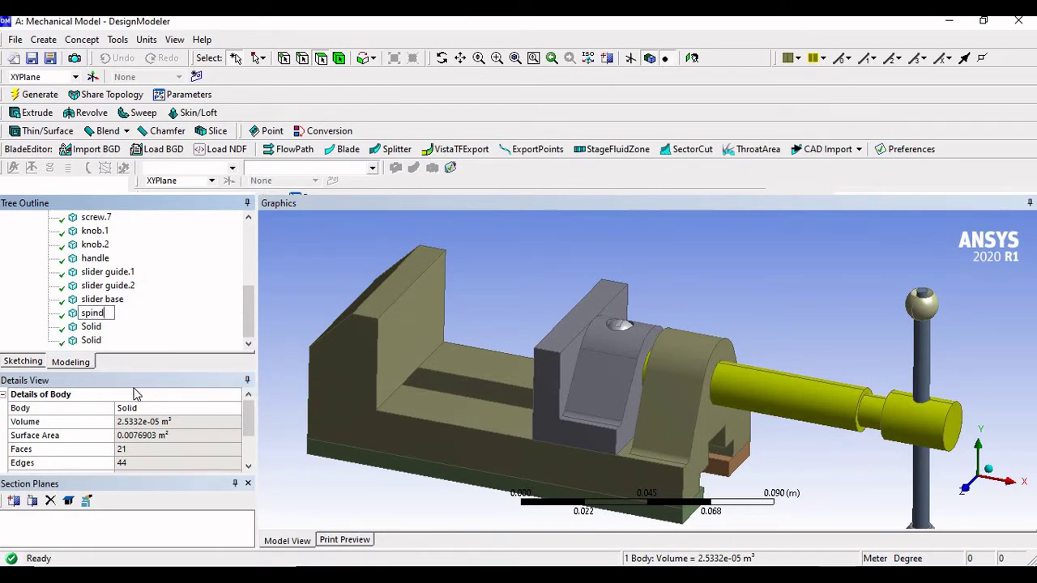
text(le screw)
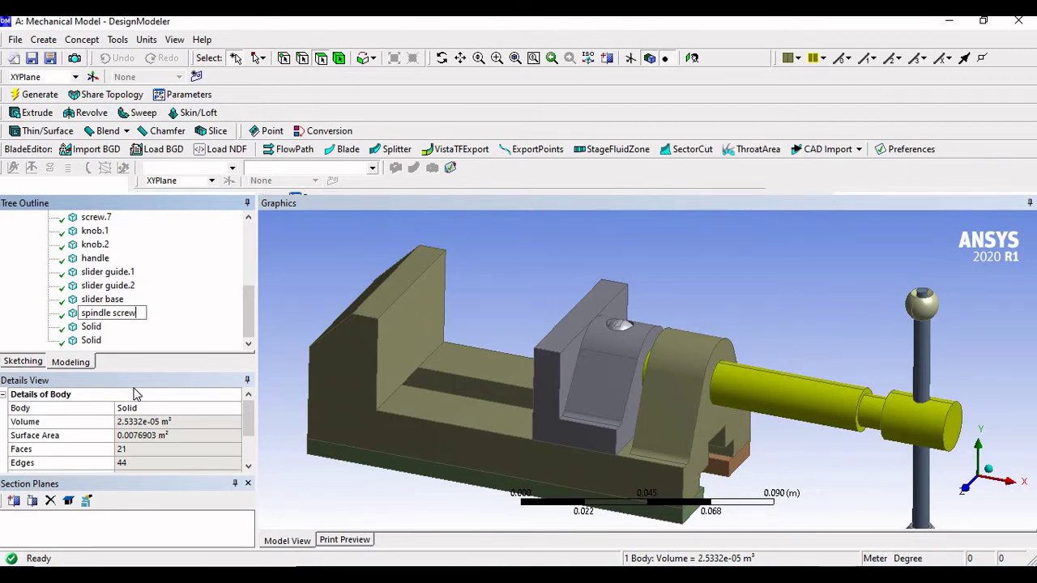
key(Return)
- Rename the solid body of the grey movable jaw as slider
click(91, 328)
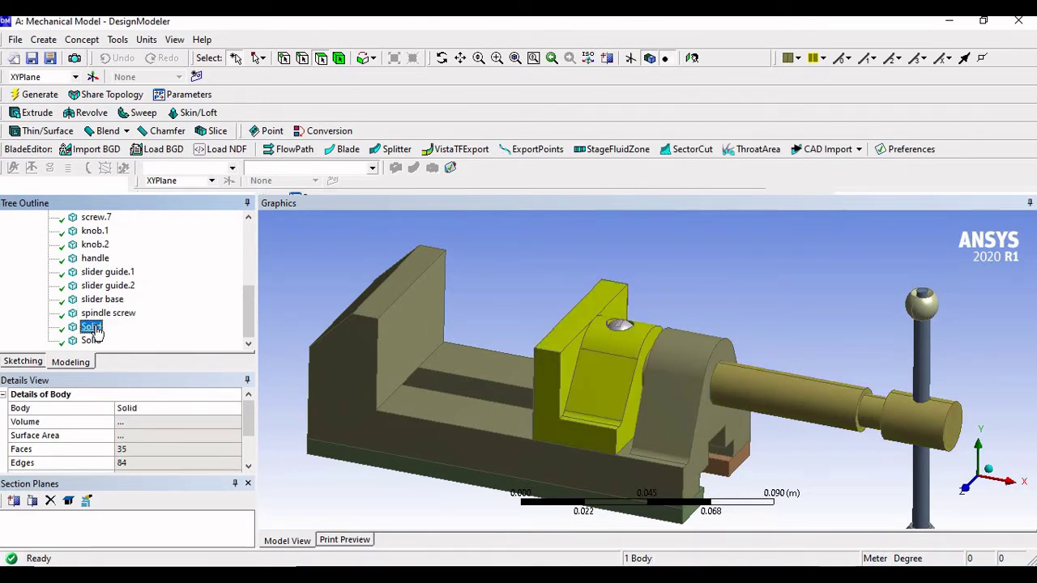
right_click(93, 330)
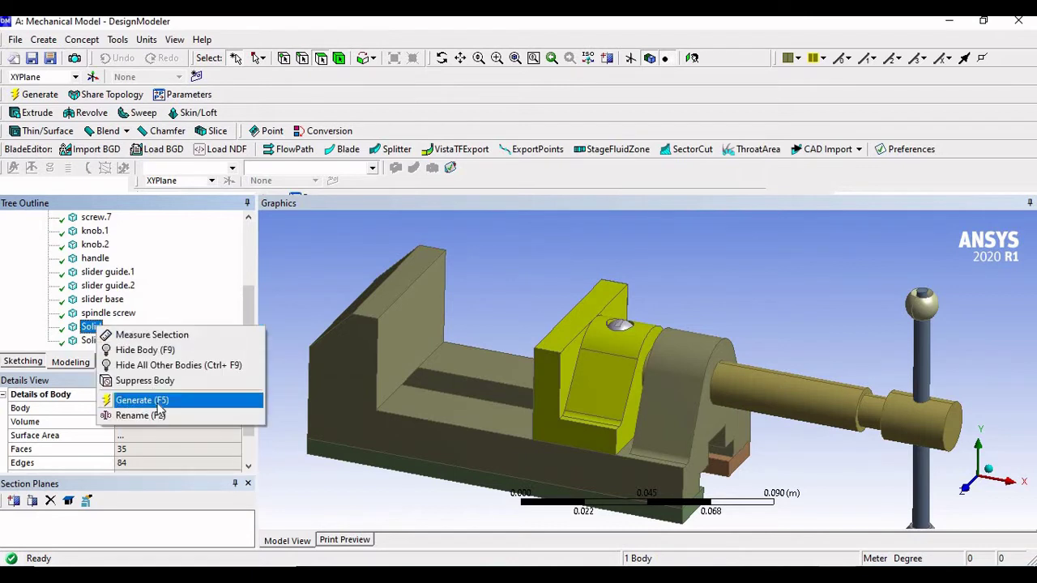
click(139, 416)
text(slider)
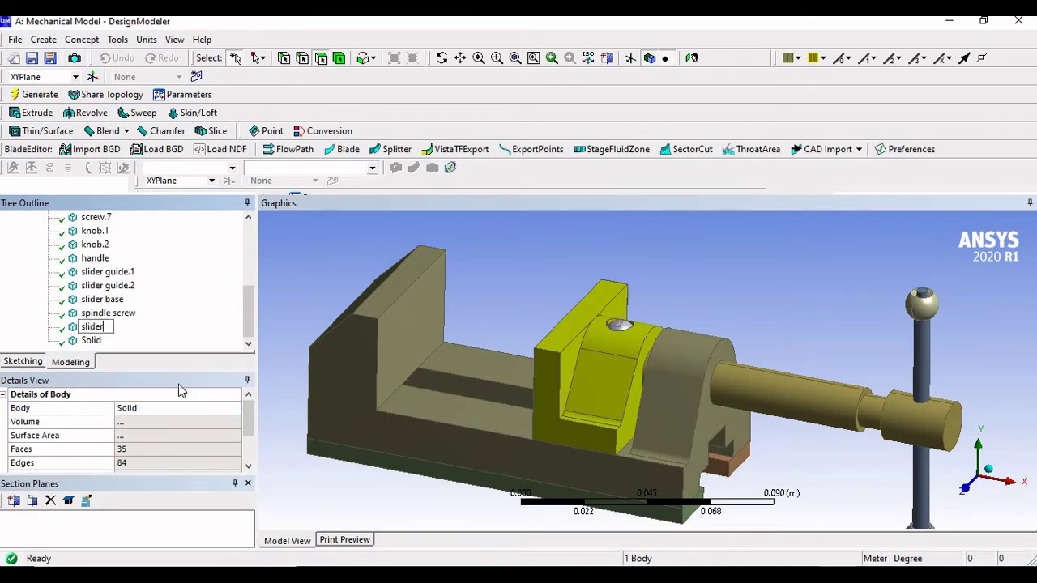
key(Return)
- Rename the last solid body, the vice's main frame, as base, and check the labelled PowerPoint slide before returning to DesignModeler
click(95, 344)
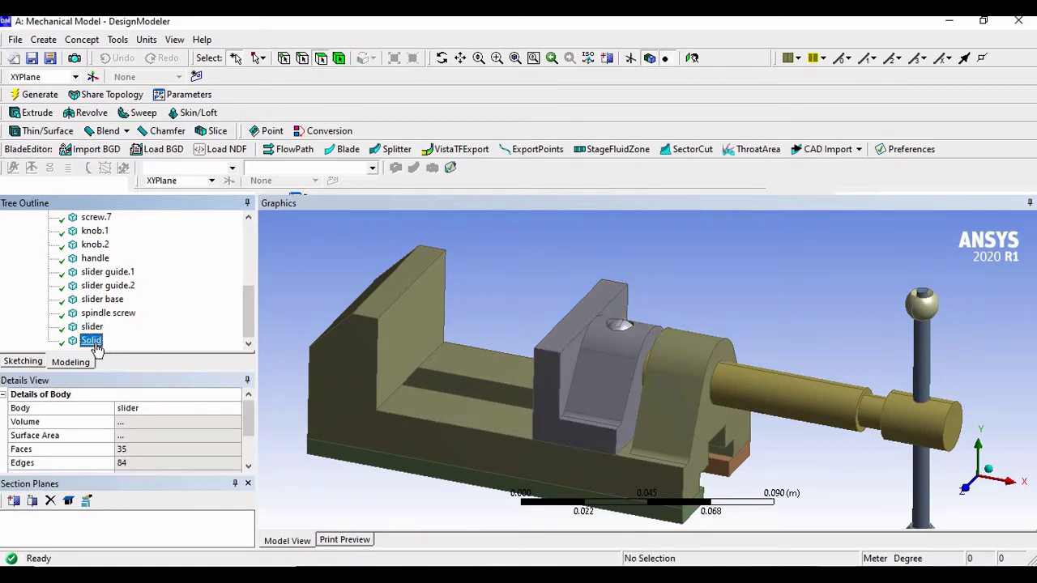
right_click(95, 343)
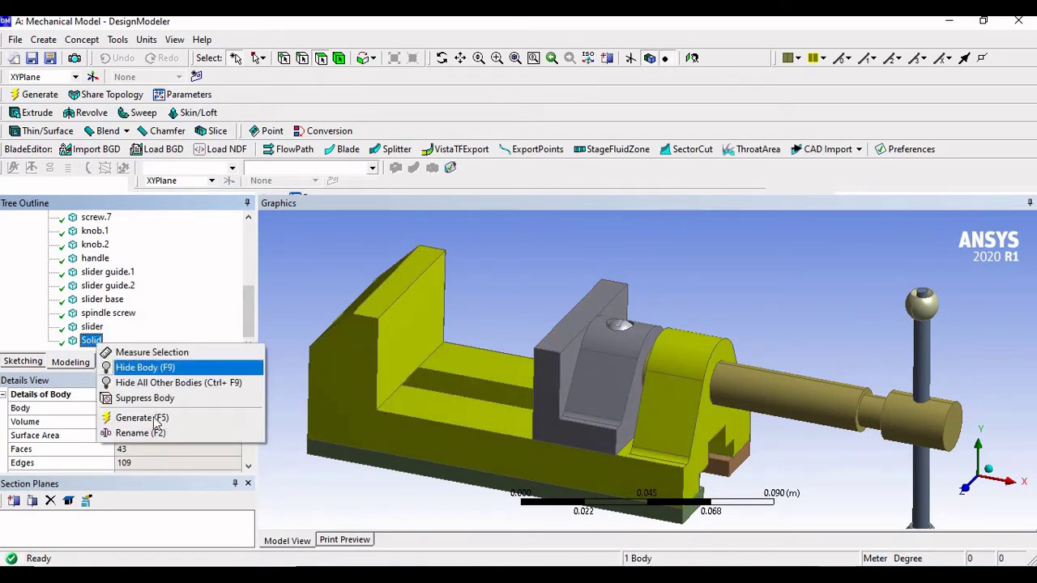
click(153, 435)
text(base)
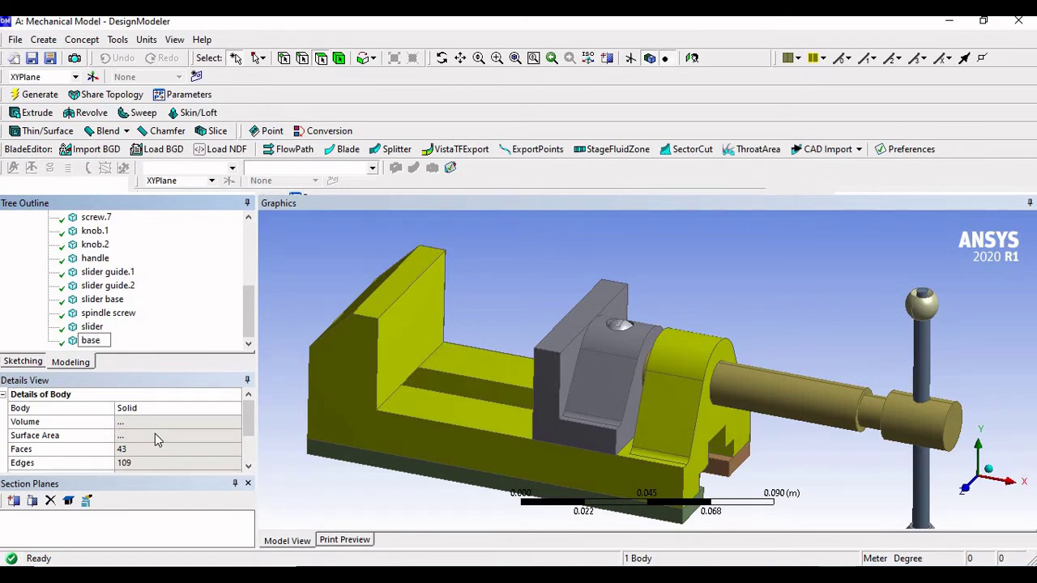
key(Return)
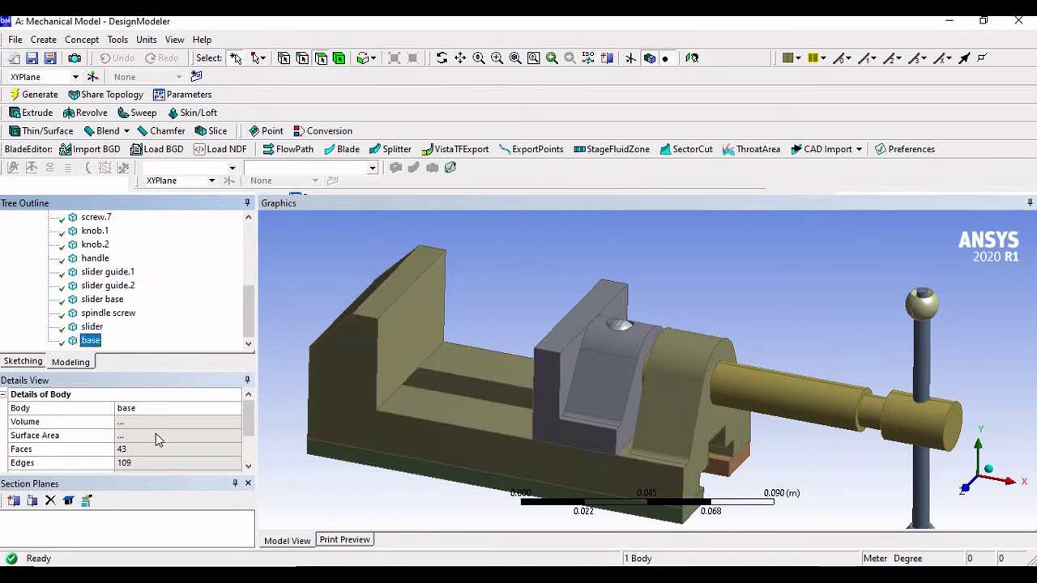
mouse_move(249, 313)
mouse_down()
mouse_move(255, 249)
mouse_move(256, 320)
mouse_up()
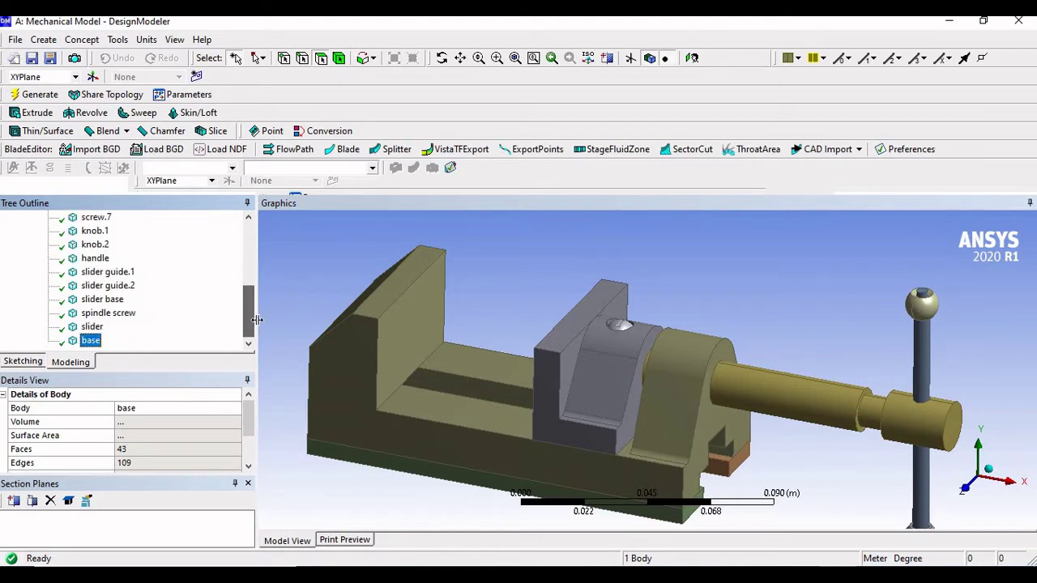
key(alt+Tab)
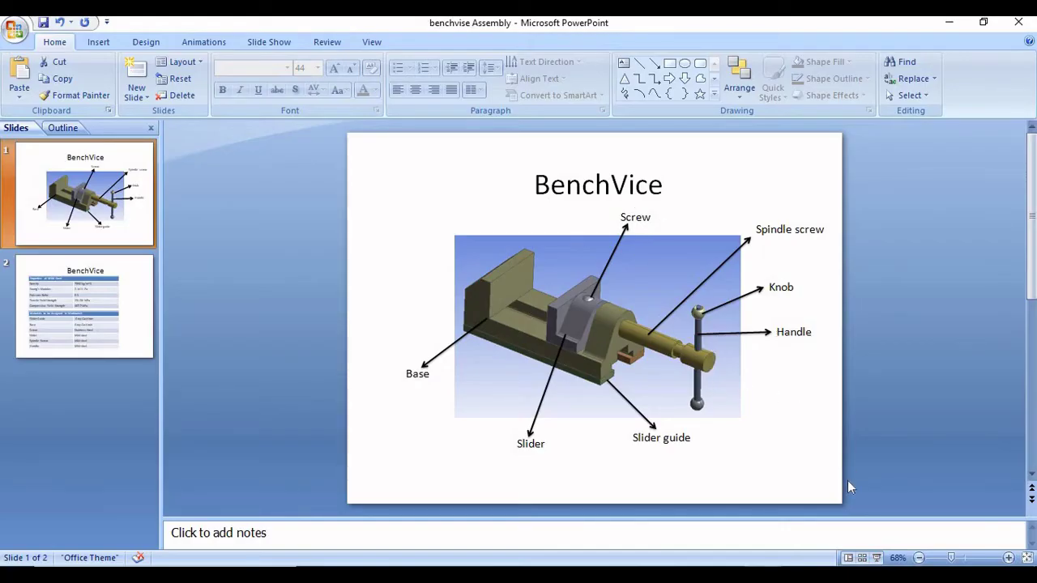
key(alt+Tab)
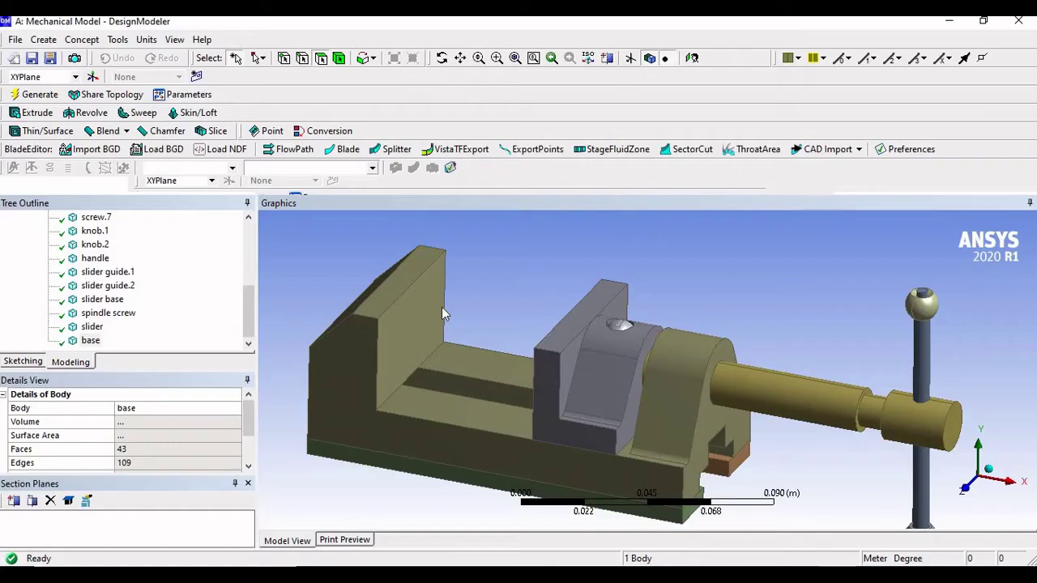
- Switch to the benchvise Assembly PowerPoint presentation and review the mild steel properties and material assignments on slide 2
click(16, 40)
click(557, 298)
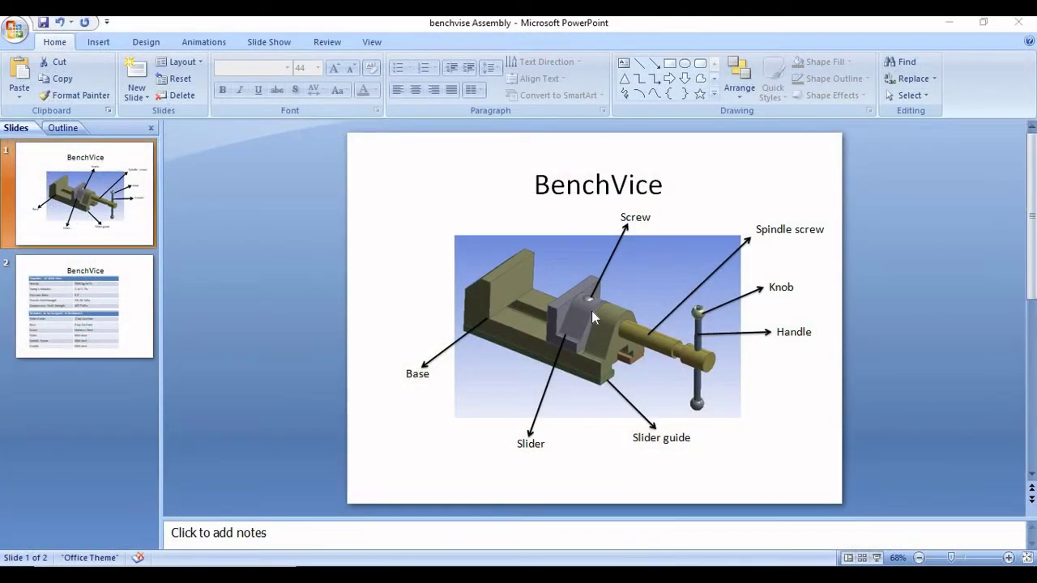
scroll(462, 316, down, 1)
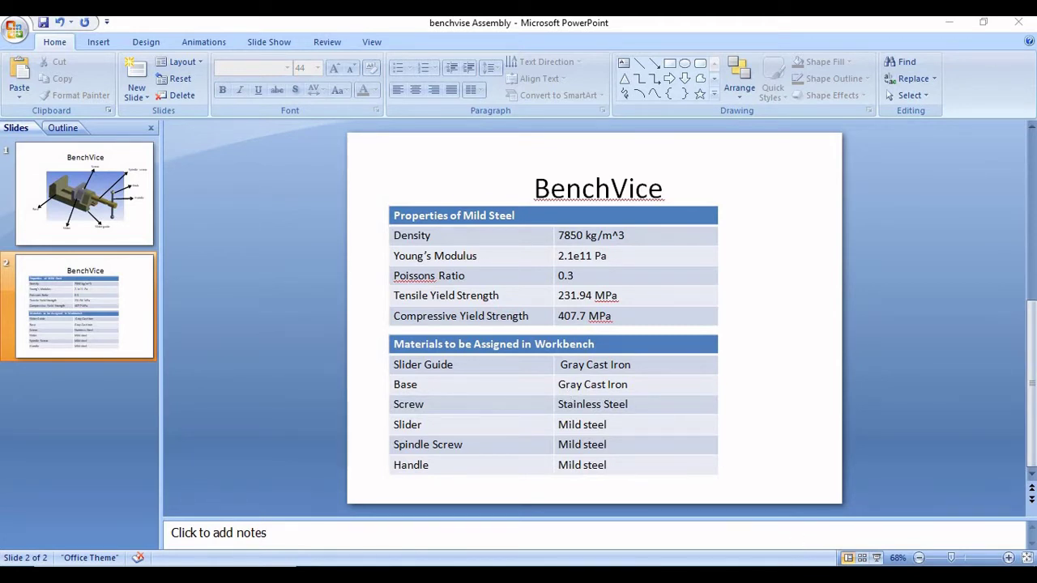
- Return to Workbench, open Engineering Data for the Mechanical Model system, and display the engineering data sources
key(alt+Tab)
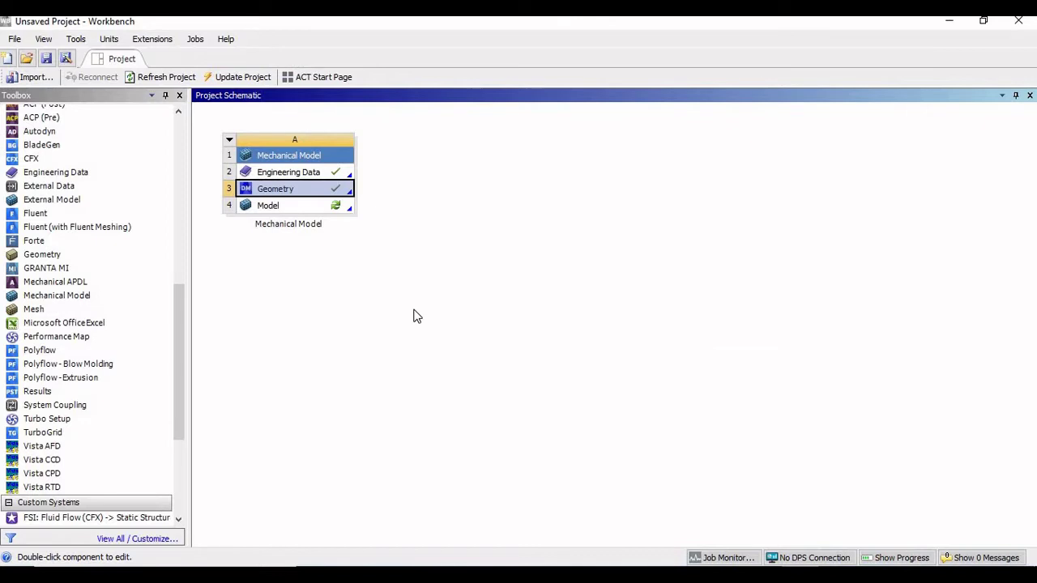
double_click(286, 172)
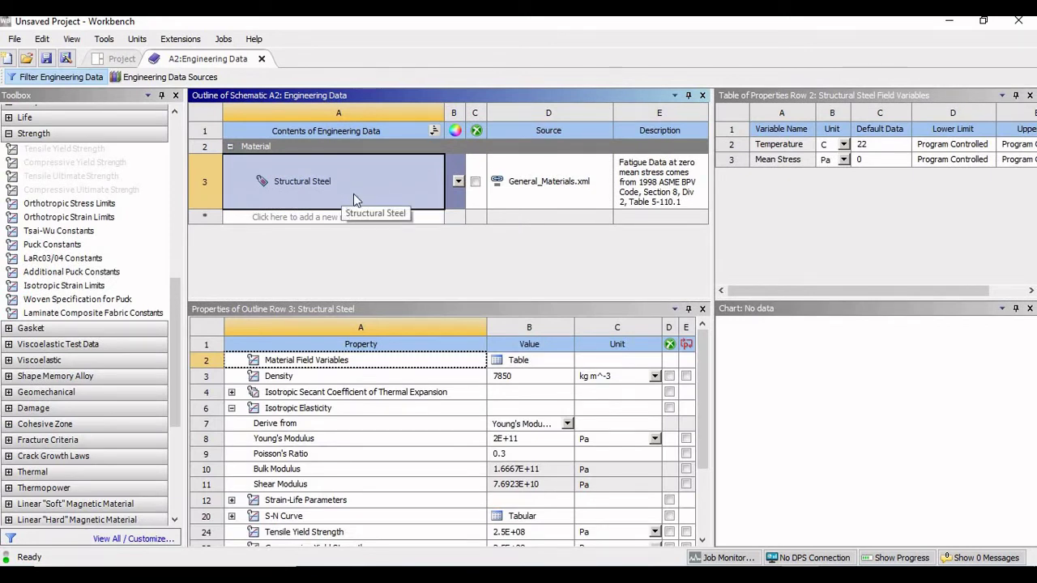
click(159, 77)
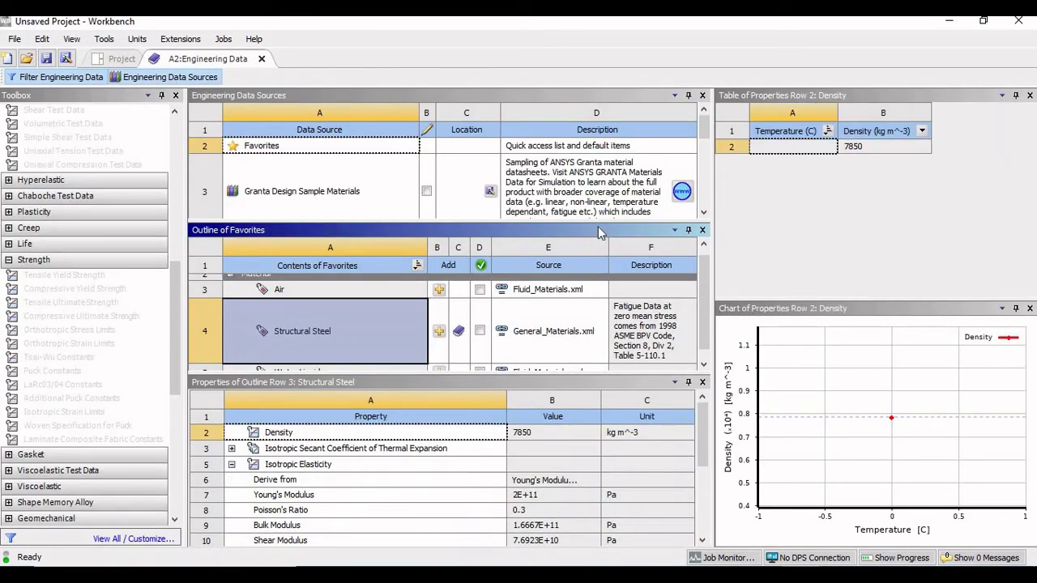
click(284, 138)
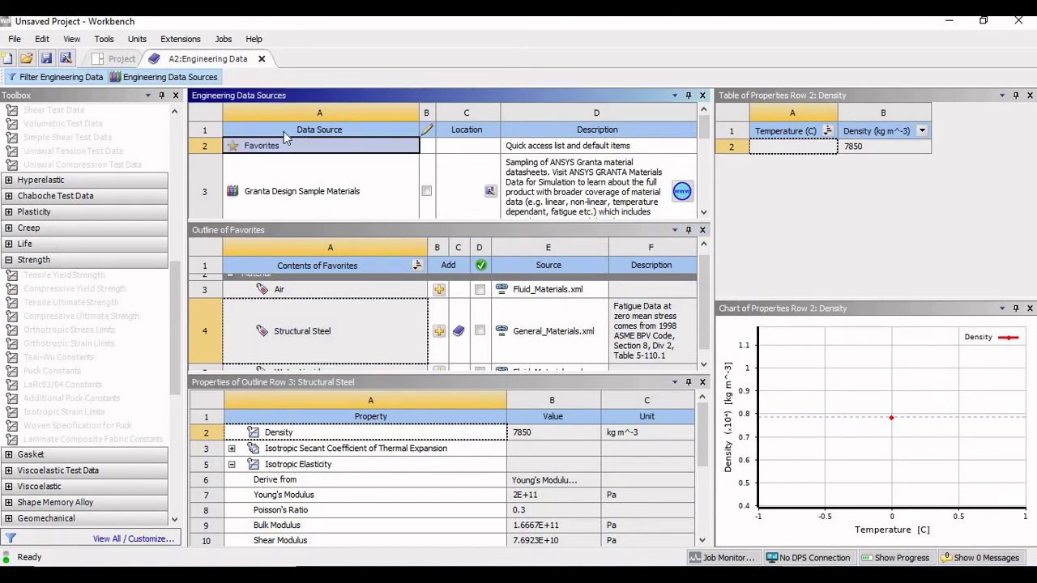
click(259, 231)
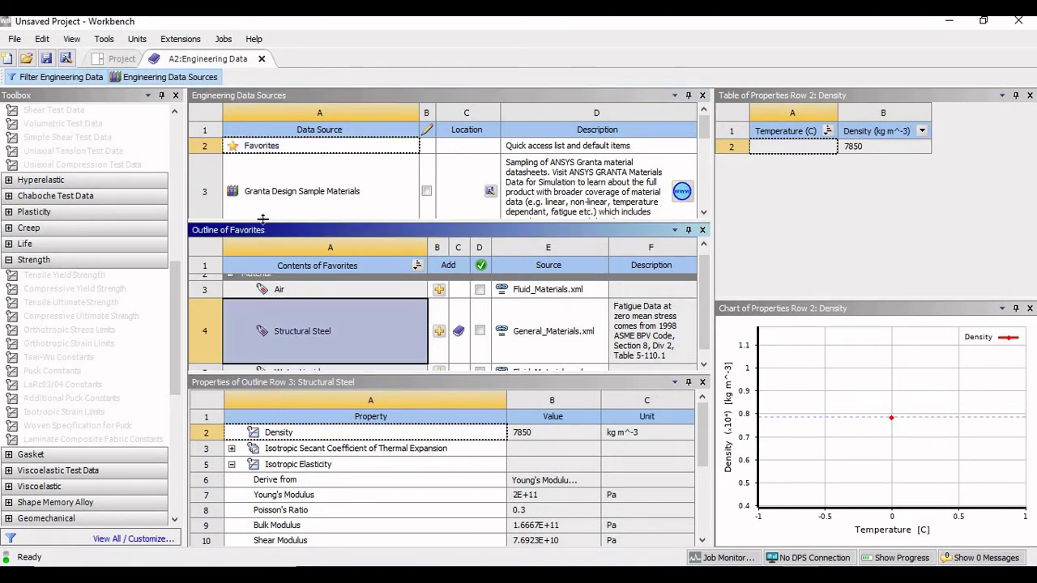
click(250, 96)
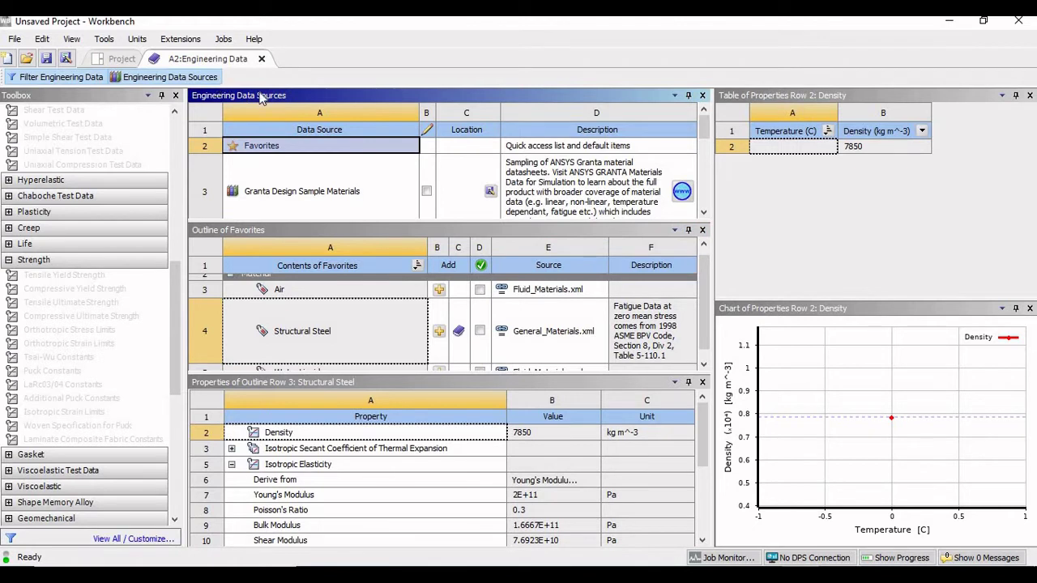
click(245, 233)
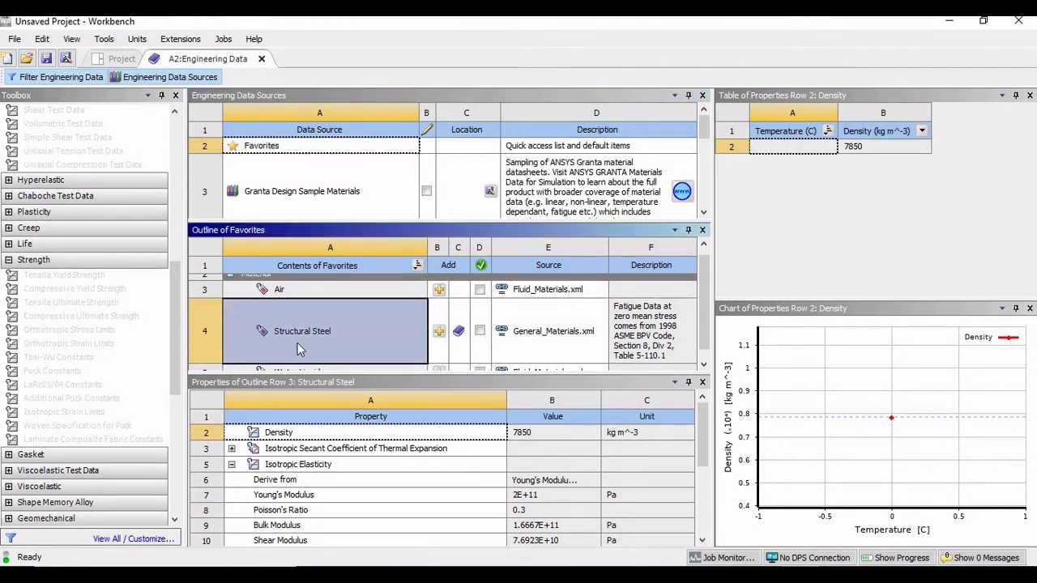
click(227, 386)
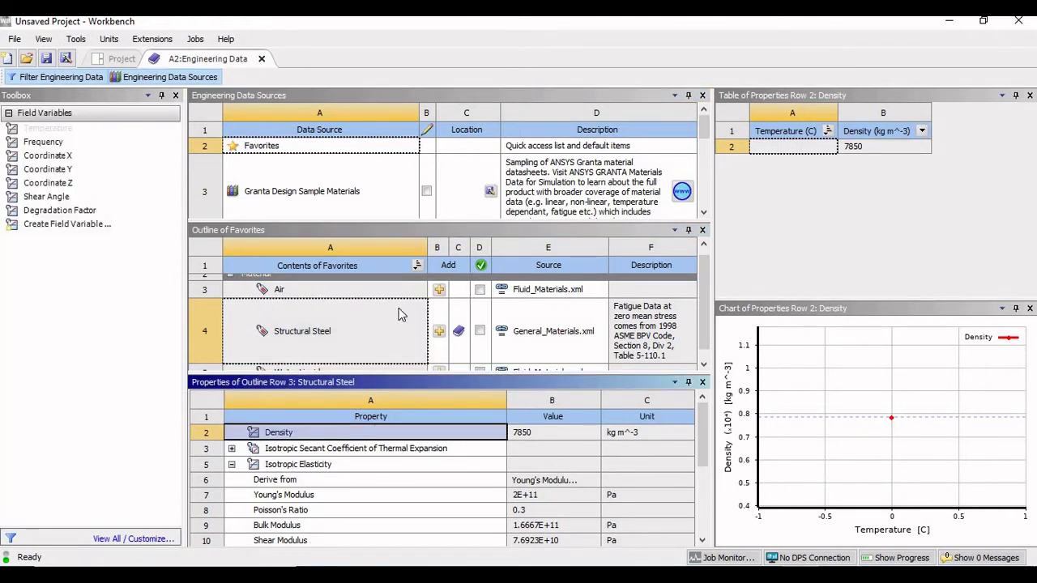
click(252, 96)
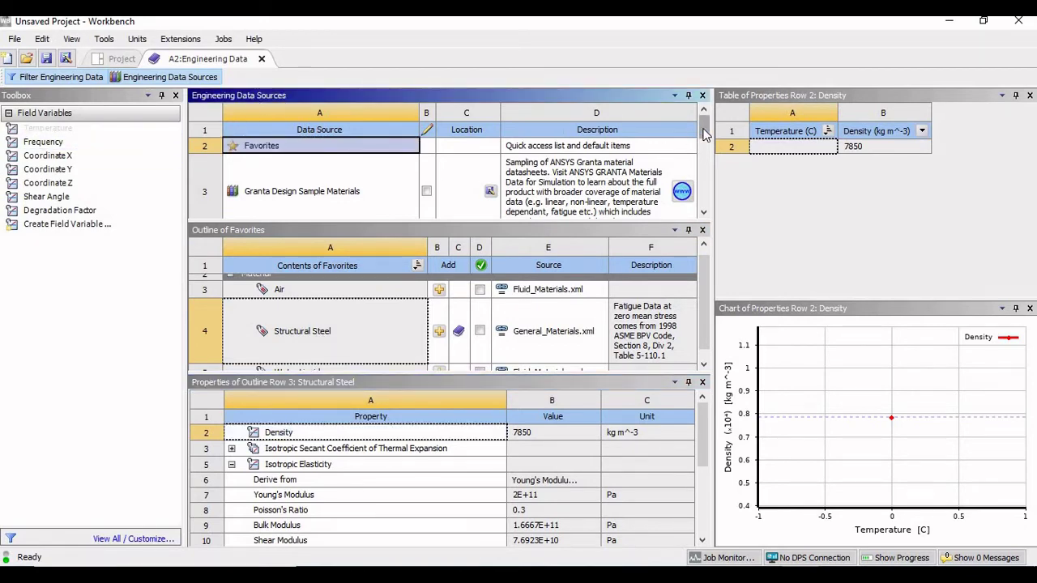
- Open the General Materials library and add Gray Cast Iron to the project's engineering data
scroll(704, 133, down, 3)
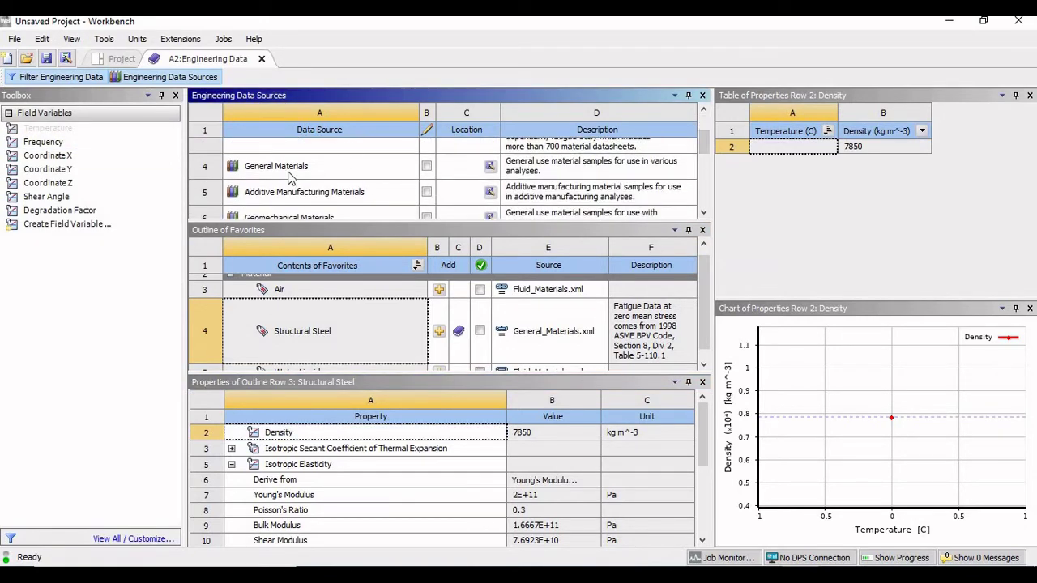
click(290, 177)
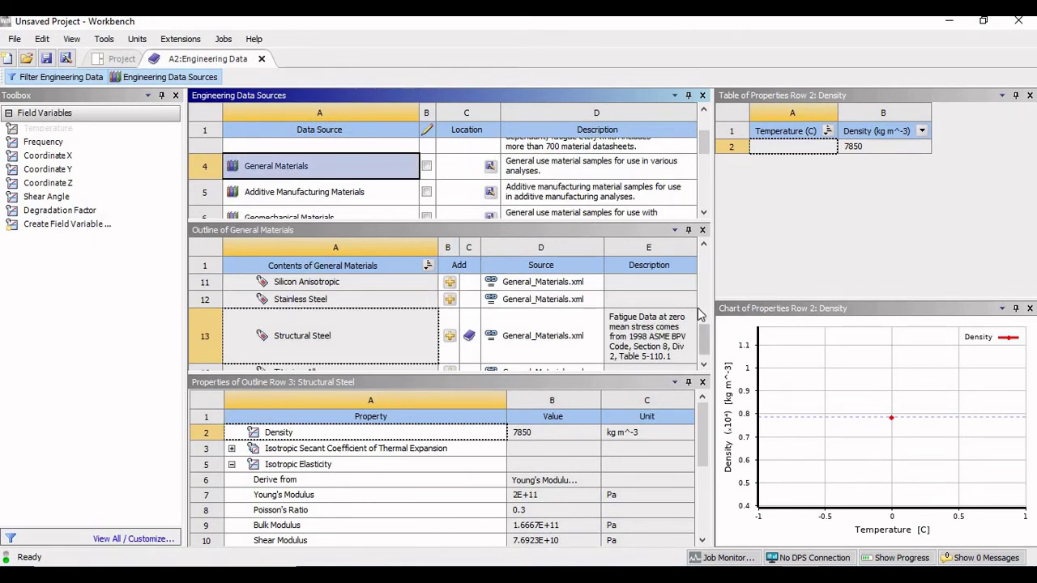
drag(707, 343, 706, 350)
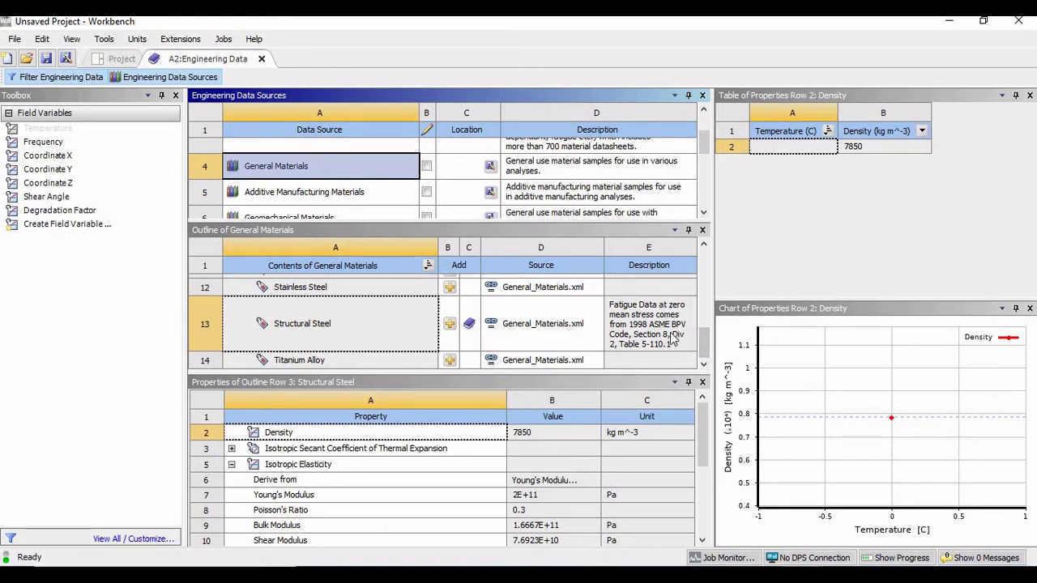
drag(702, 343, 668, 326)
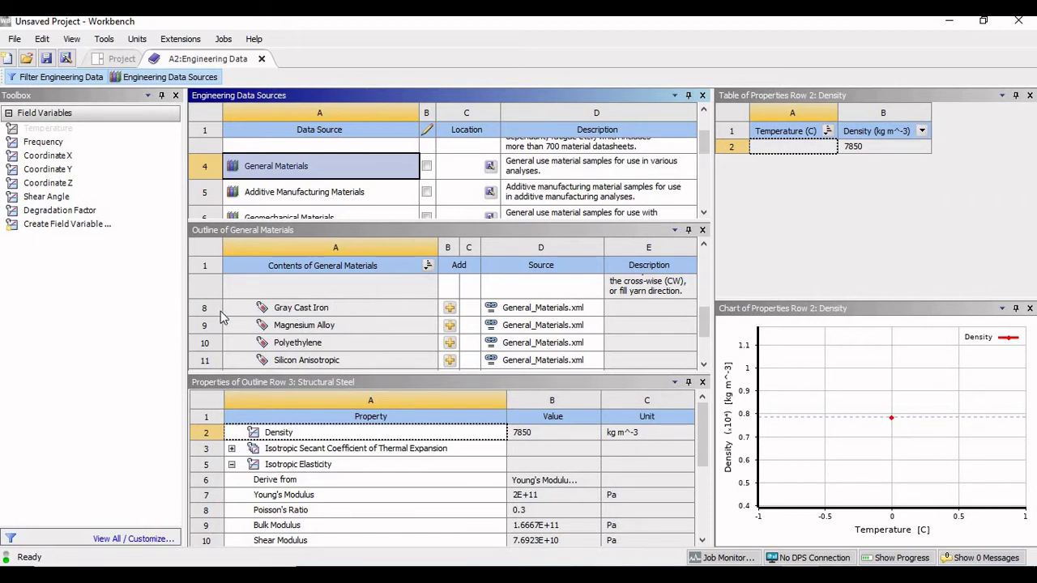
click(454, 314)
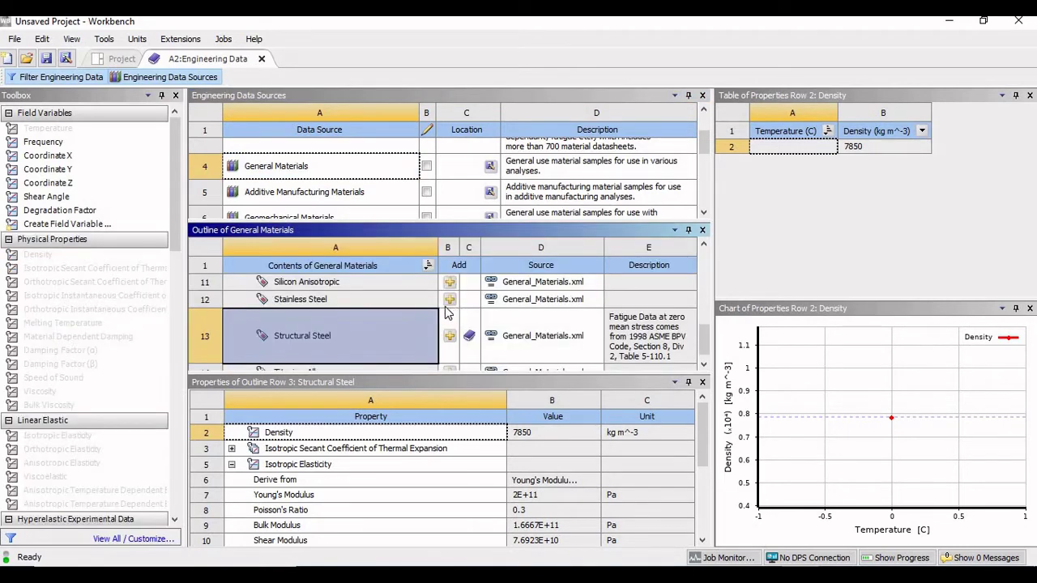
- Check that Gray Cast Iron is marked as used, and add Stainless Steel from General Materials to the engineering data
drag(703, 342, 703, 324)
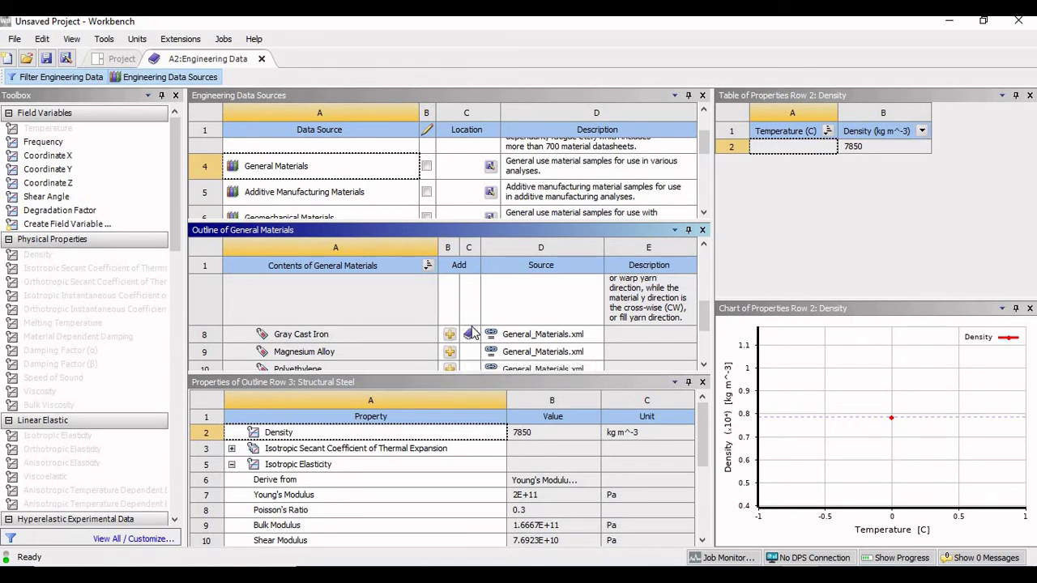
drag(704, 318, 705, 333)
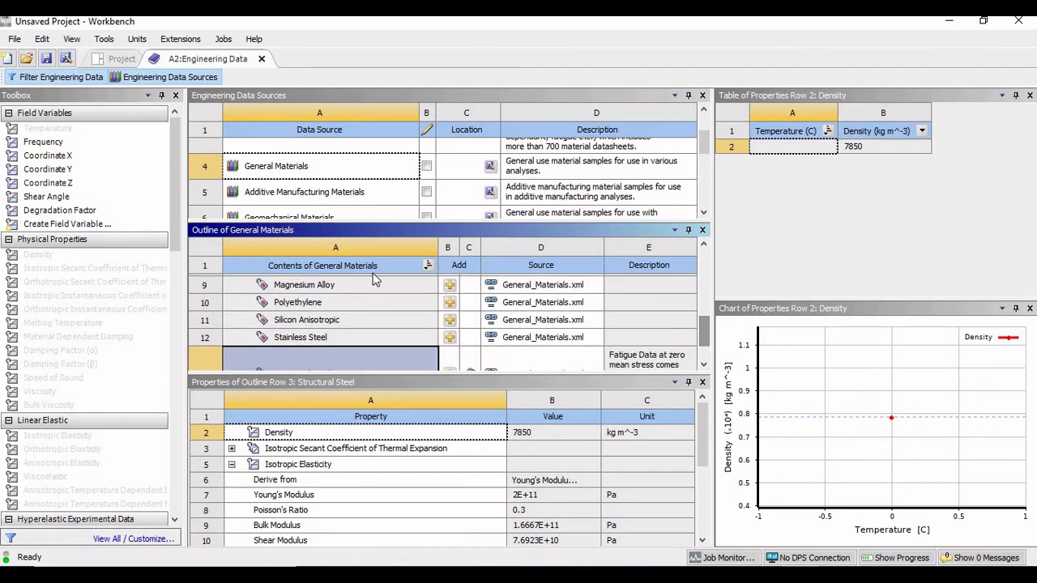
click(449, 340)
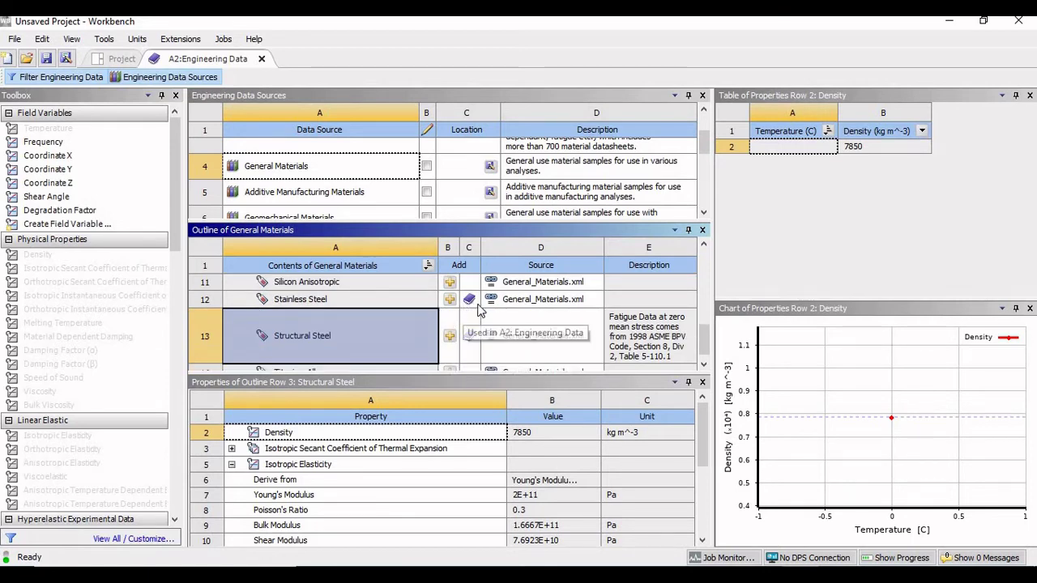
- Check the material assignments on the PowerPoint slide, return to Workbench, and look through General Materials for mild steel
key(alt+Tab)
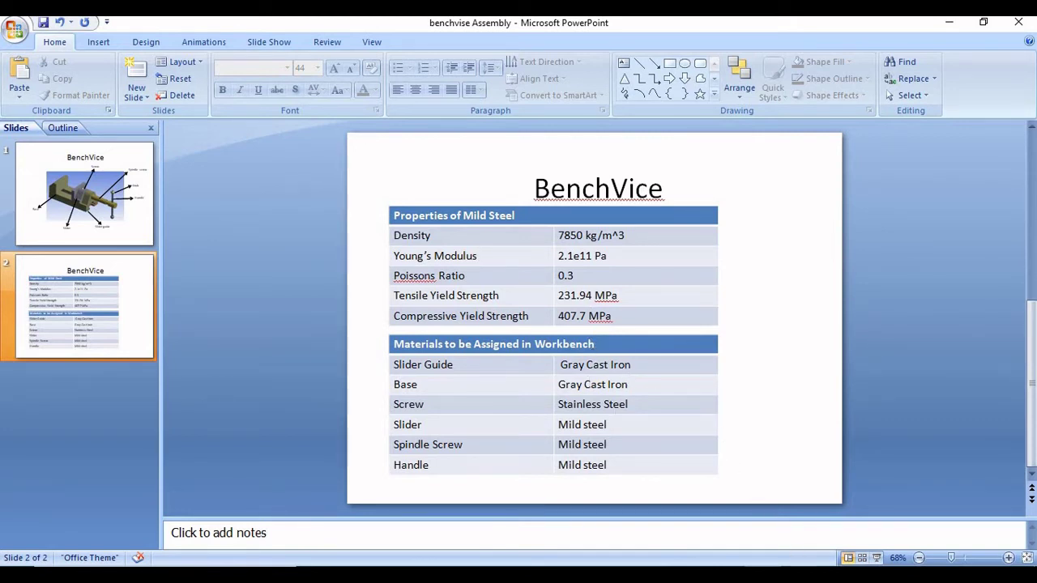
click(800, 577)
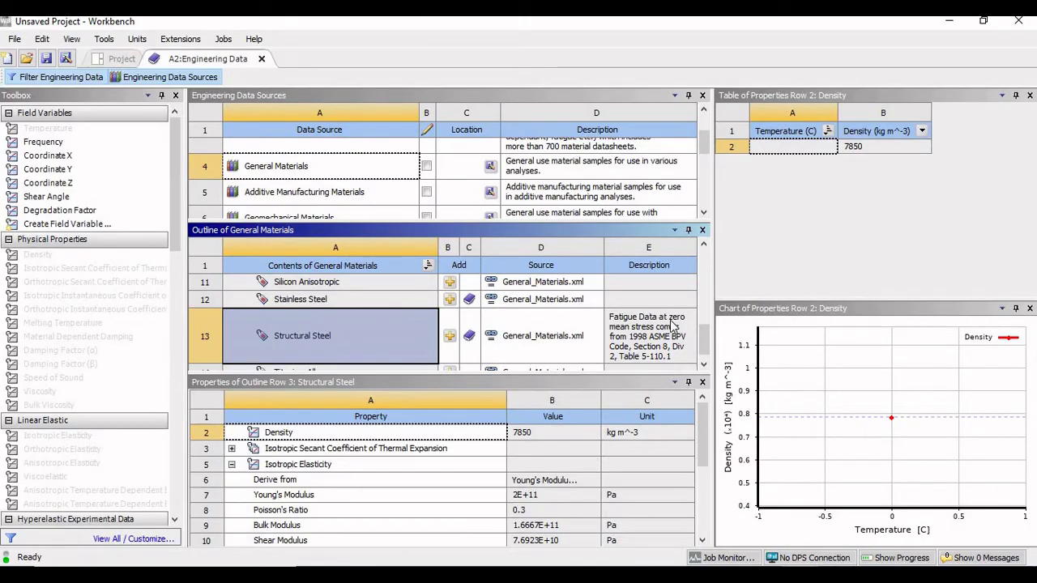
scroll(705, 352, down, 1)
drag(705, 353, 703, 263)
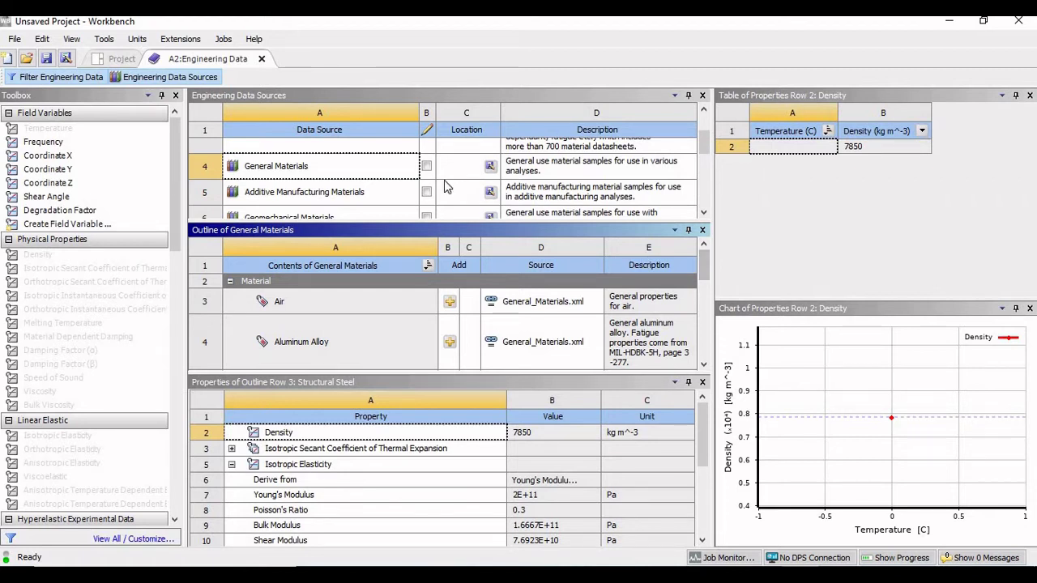
- Create a new engineering data library named new custom materials and save it under the same name as a MatML 3.1 file
click(228, 96)
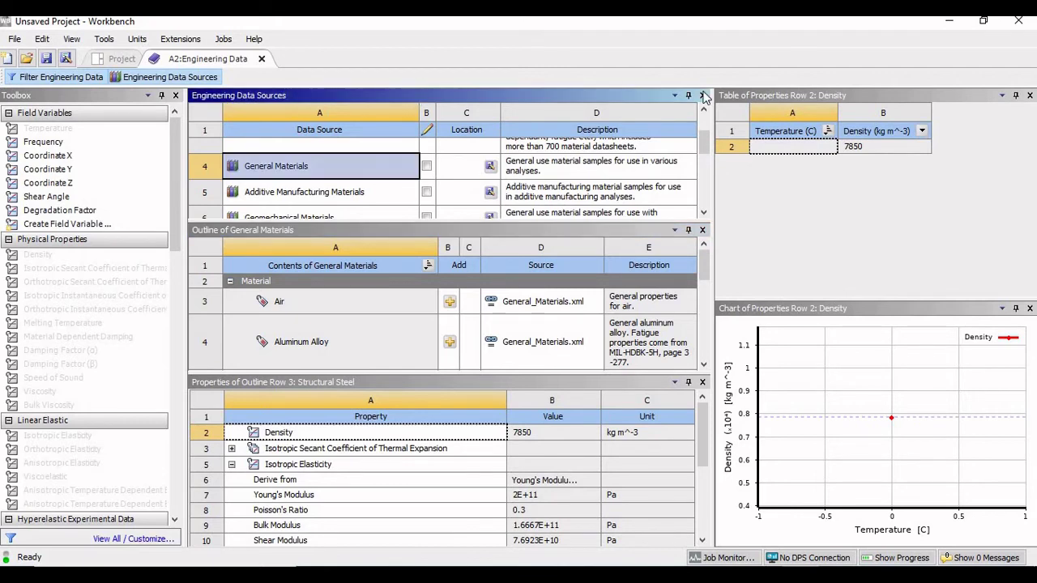
drag(704, 147, 703, 204)
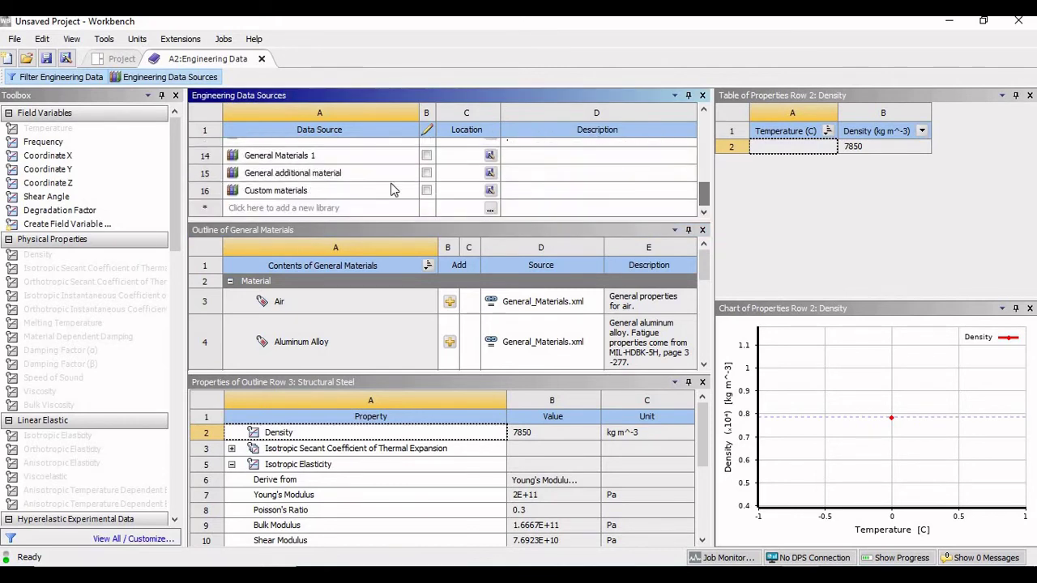
click(270, 207)
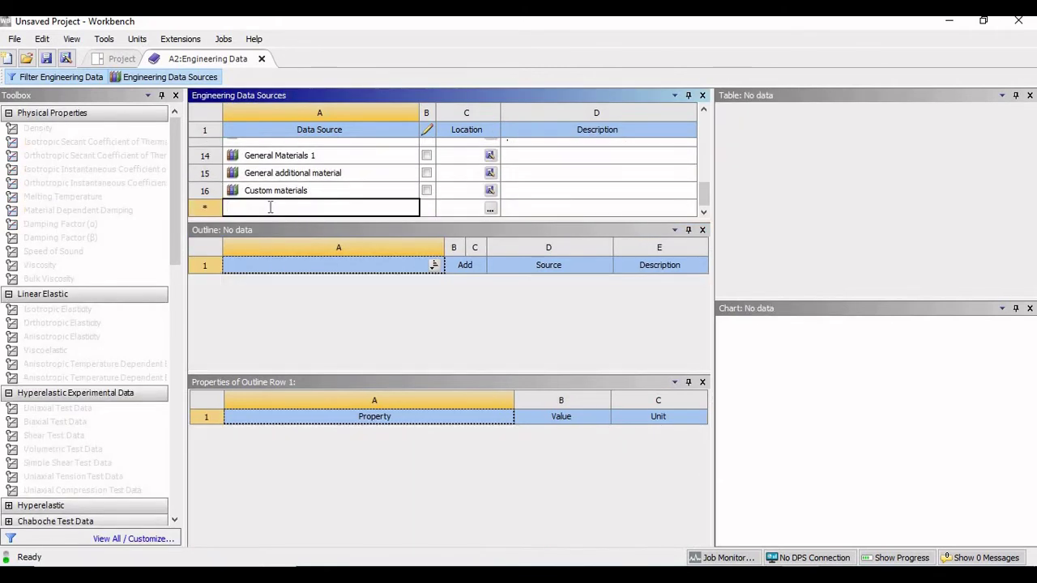
text(new custom)
key(Return)
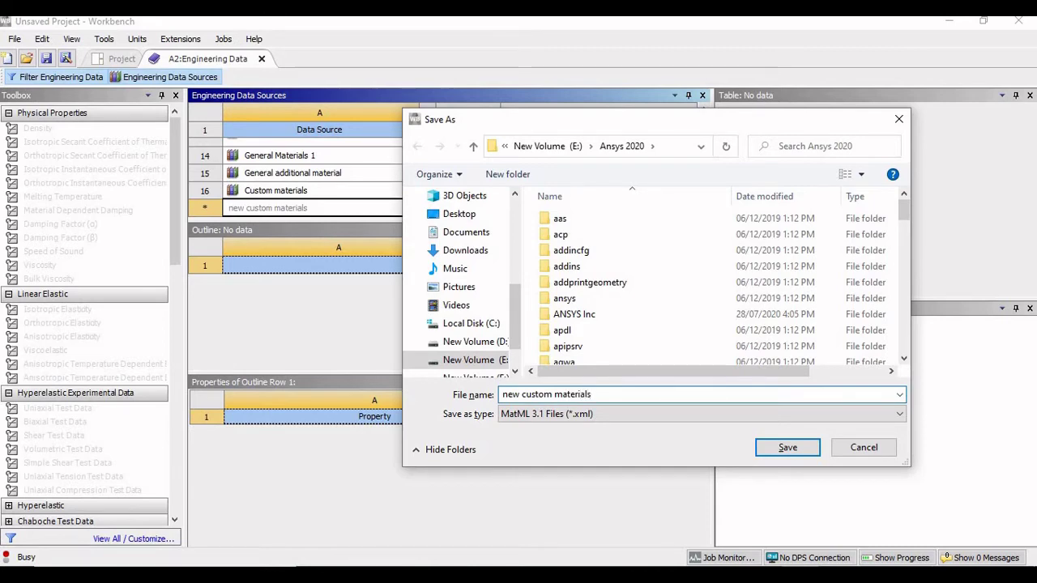
key(Return)
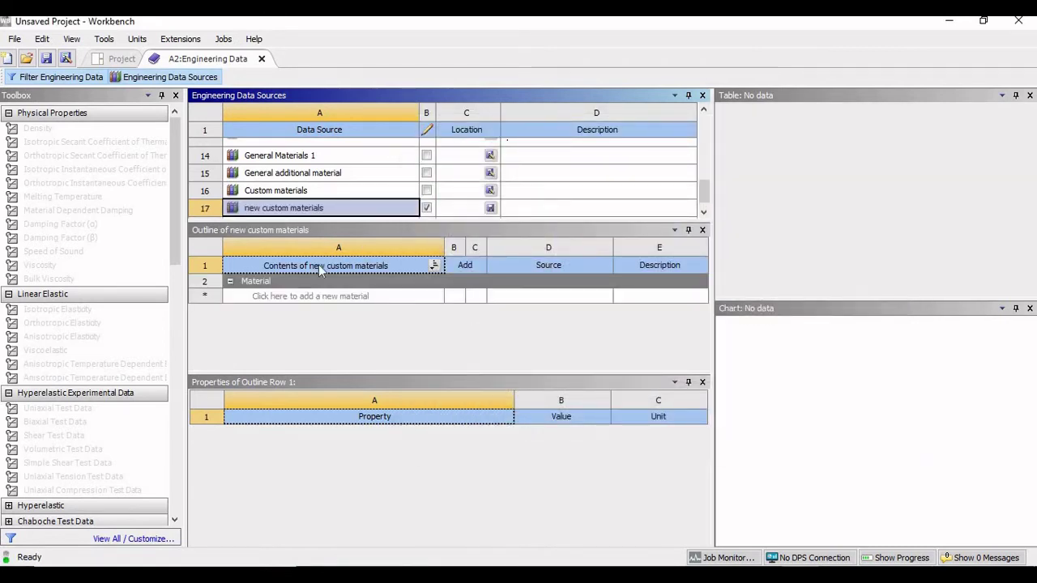
- Add a new material named Mild steel to the new custom materials library
click(240, 230)
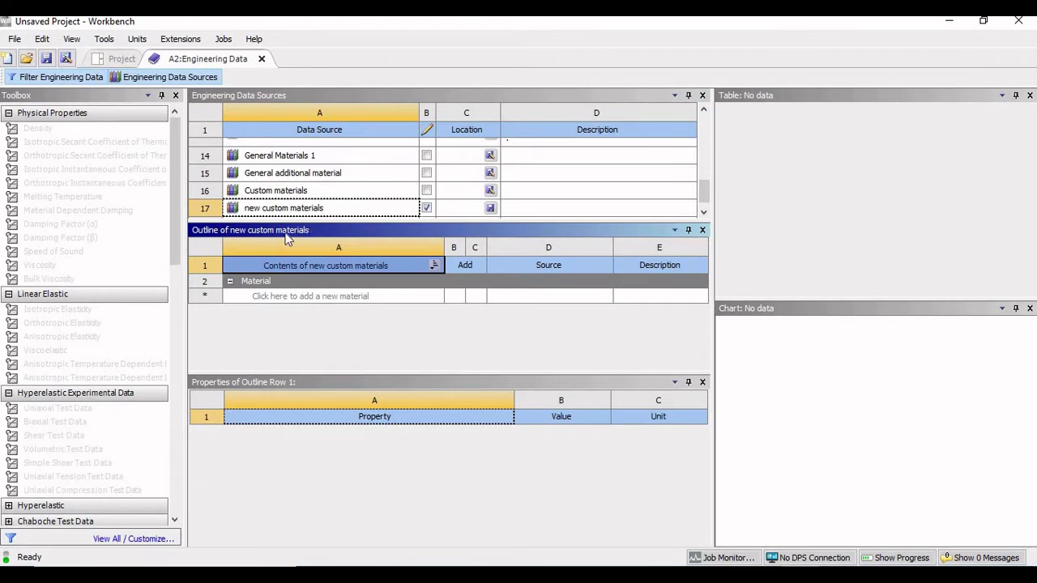
click(299, 296)
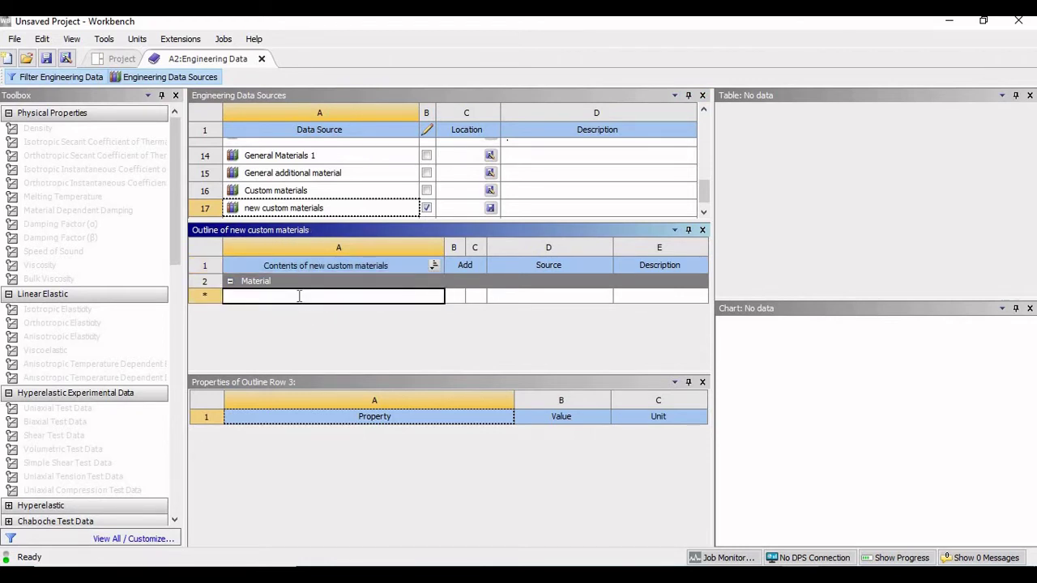
text(Mild steeel)
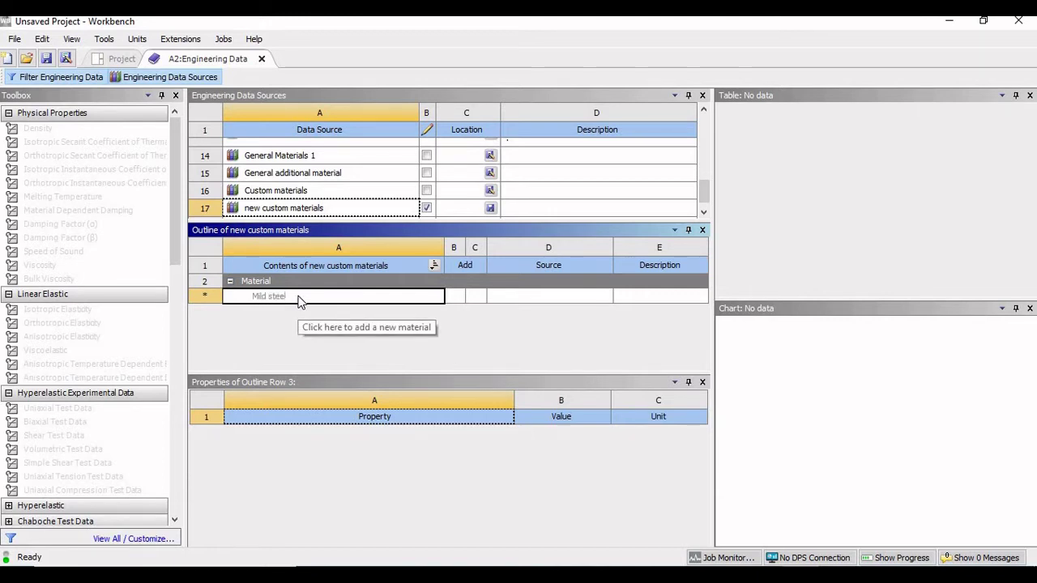
key(Return)
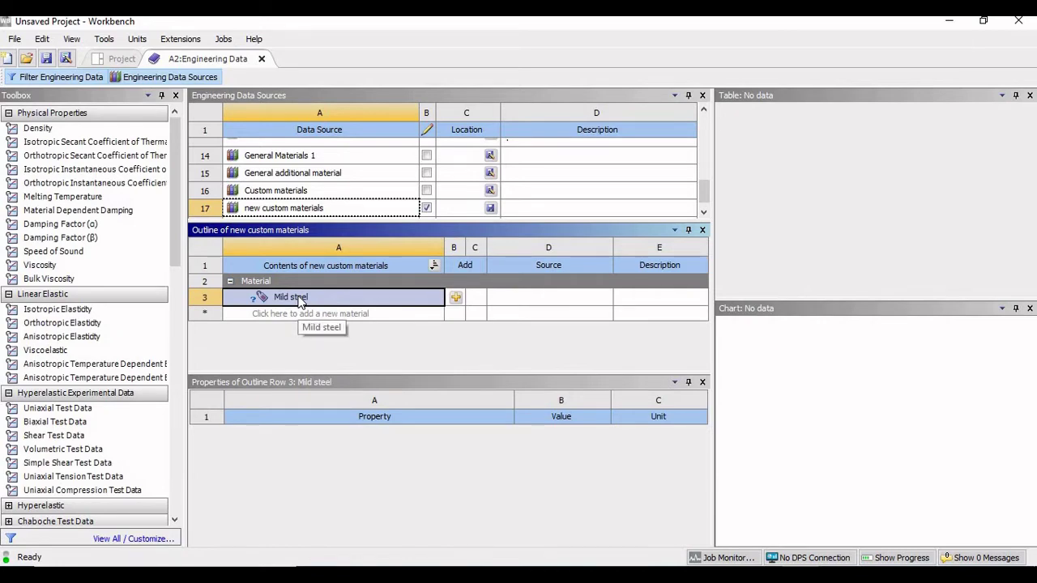
- Check the mild steel properties on the PowerPoint slide, and give Mild steel in Workbench a Density of 7850 kg m^-3
key(alt+Tab)
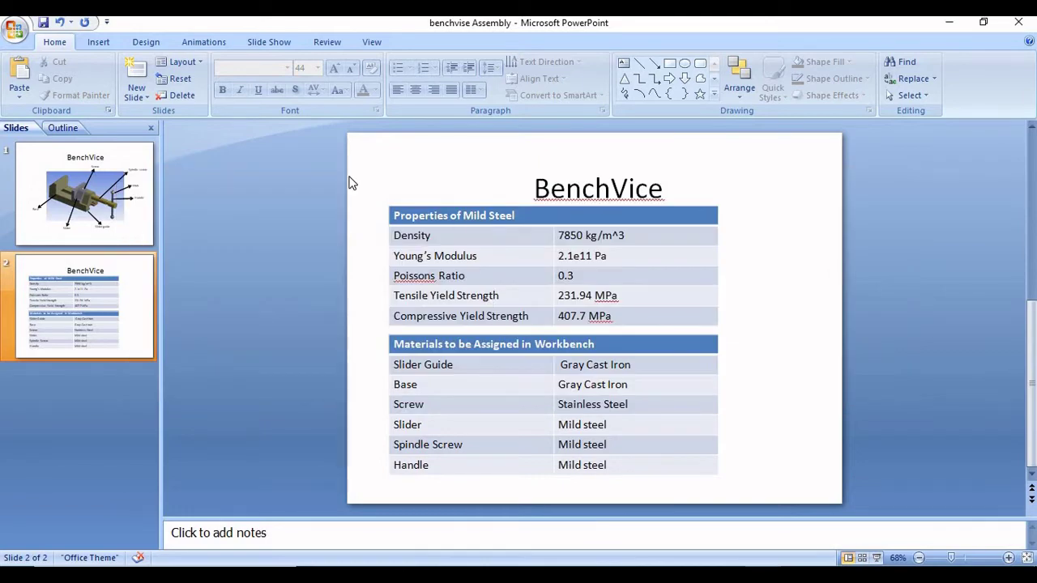
key(alt+Tab)
key(alt+Tab)
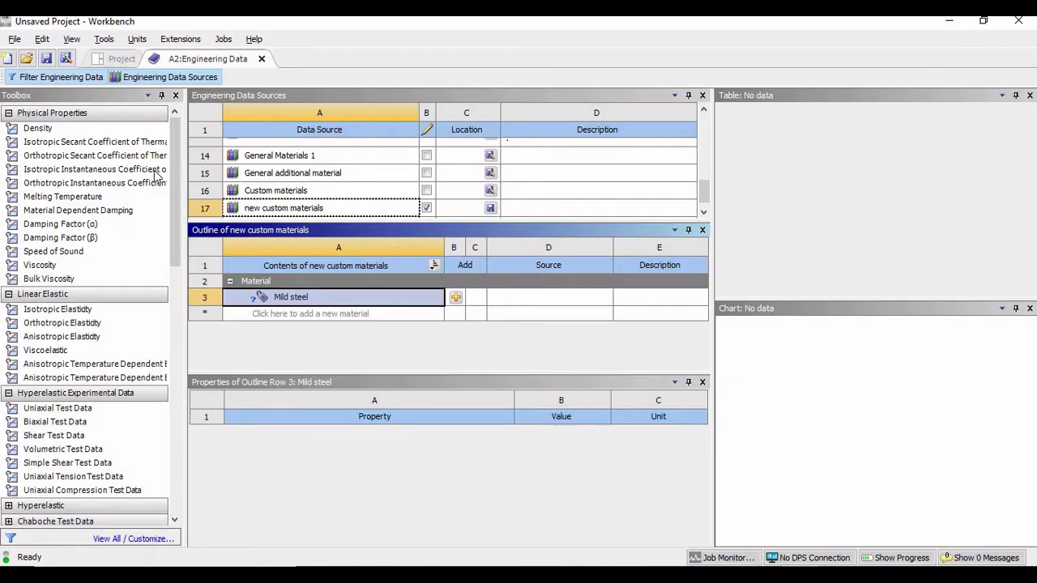
double_click(41, 134)
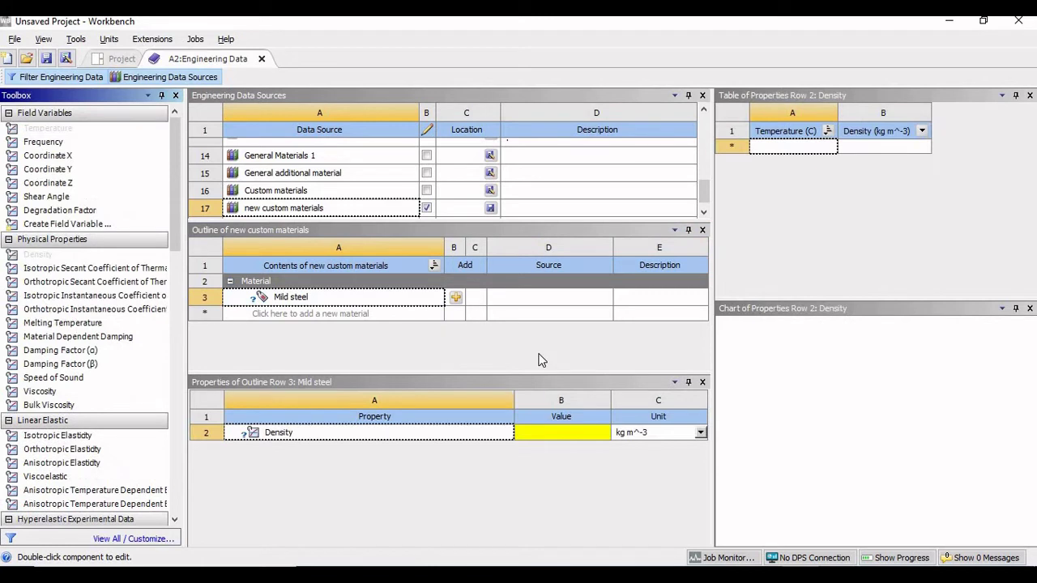
click(558, 434)
text(7850)
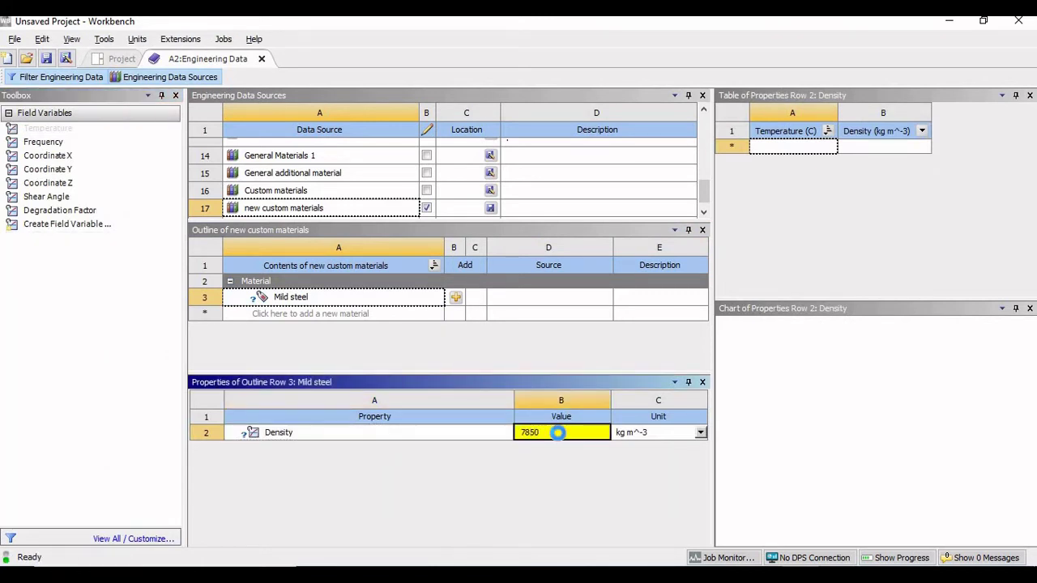
- Confirm the 7850 kg m^-3 Density and add the Isotropic Elasticity property to Mild steel
key(Return)
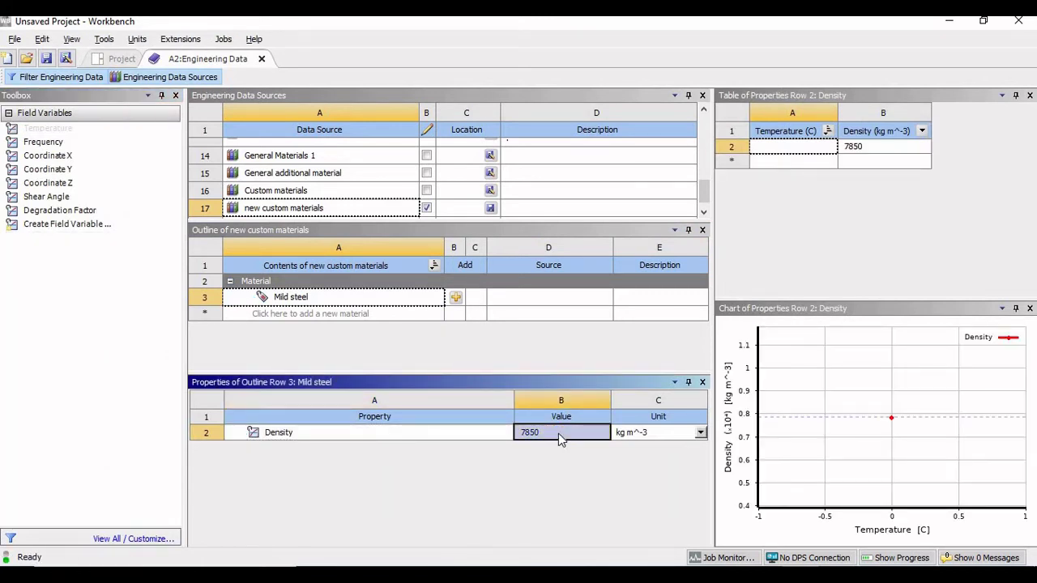
key(alt+Tab)
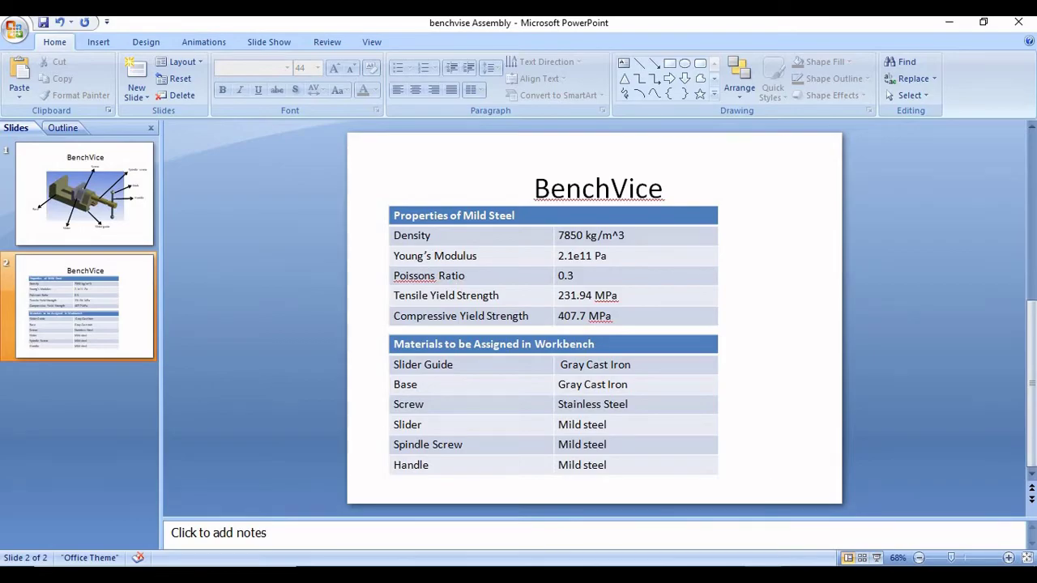
key(alt+Tab)
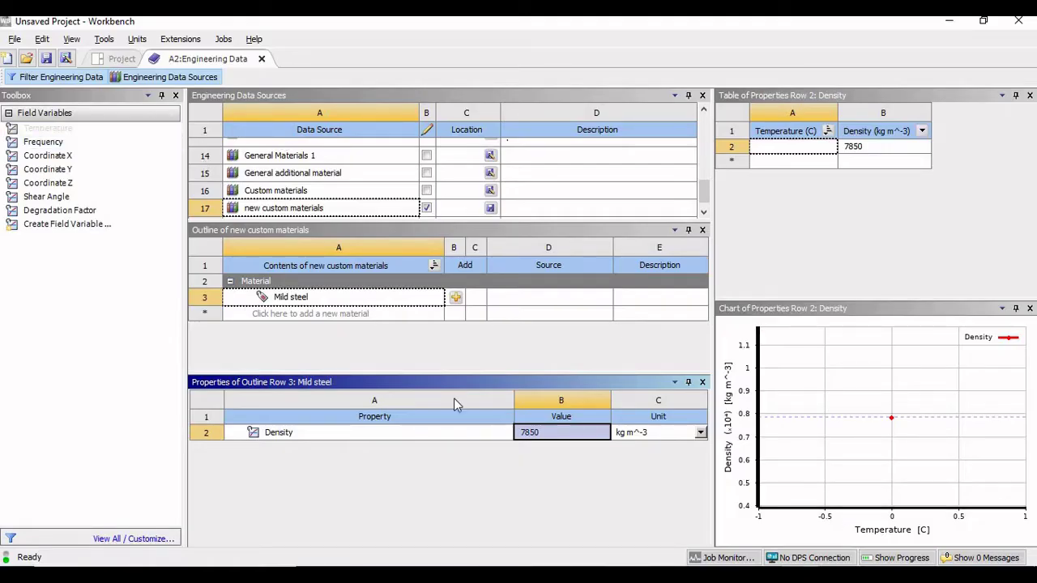
click(289, 298)
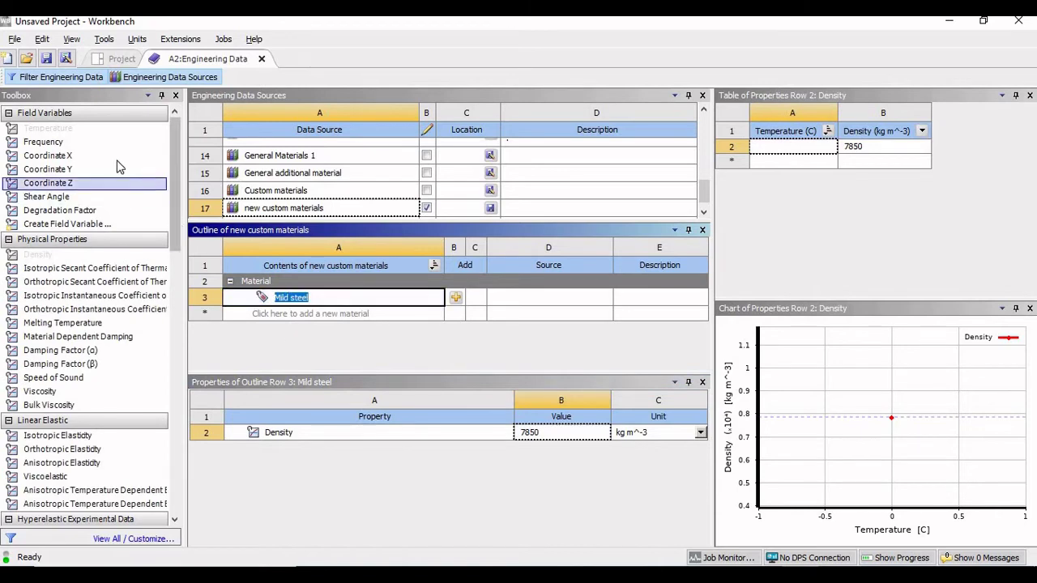
drag(180, 176, 166, 228)
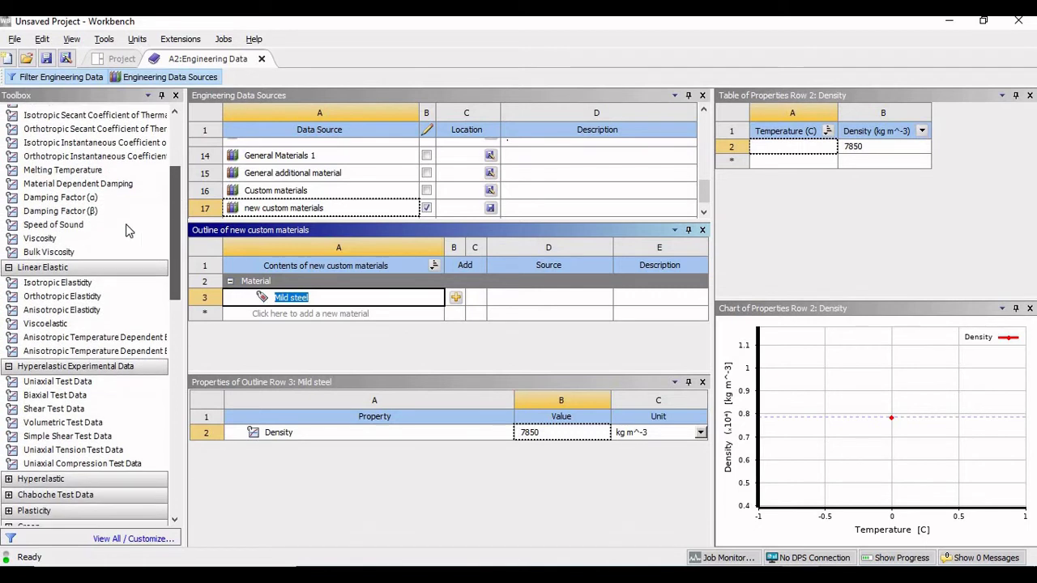
double_click(56, 285)
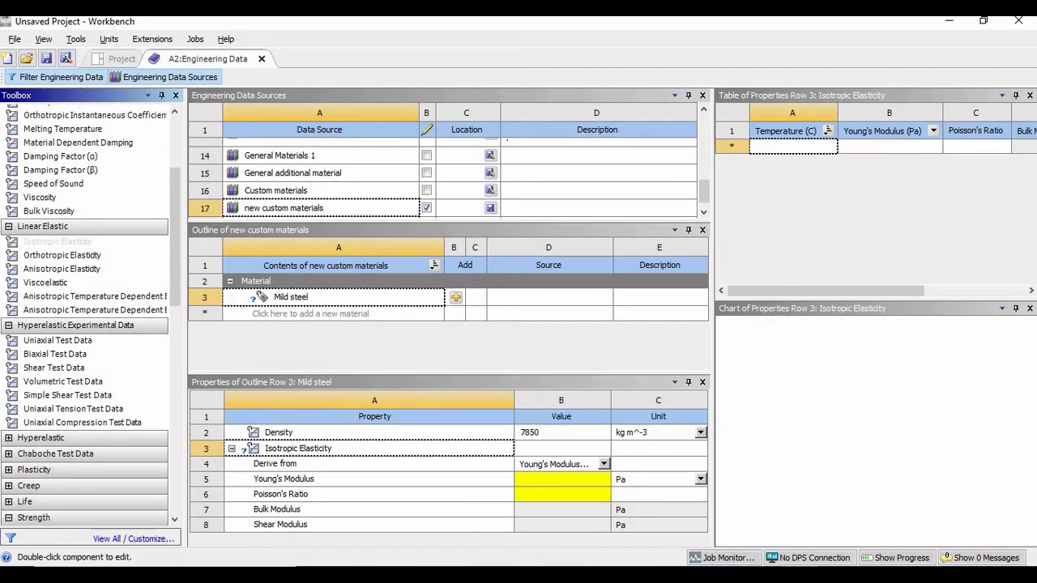
- Check the mild steel properties on the PowerPoint slide, and set Young's Modulus in Workbench to 2.1e11 Pa
key(alt+Tab)
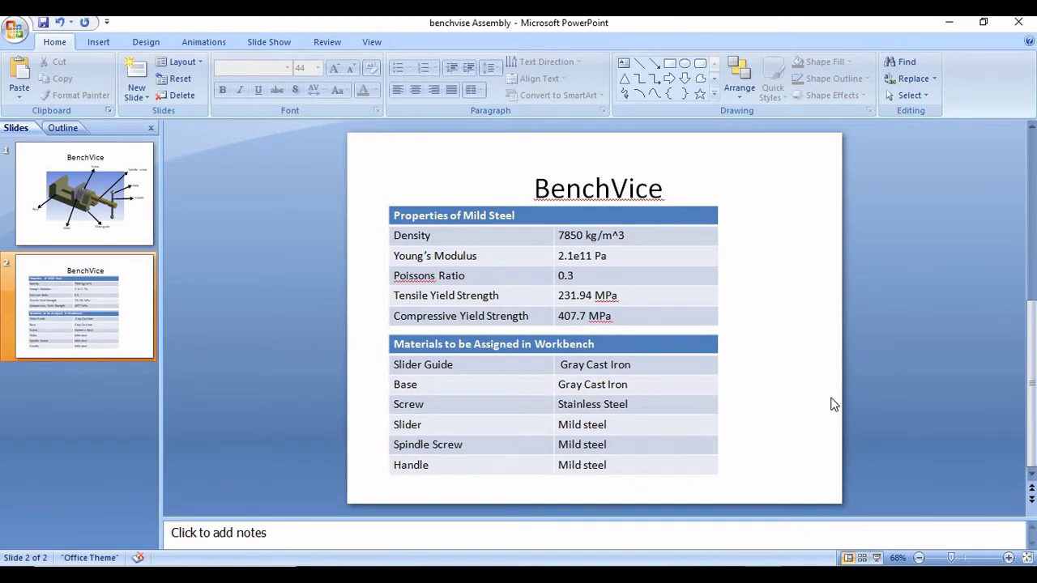
key(alt+Tab)
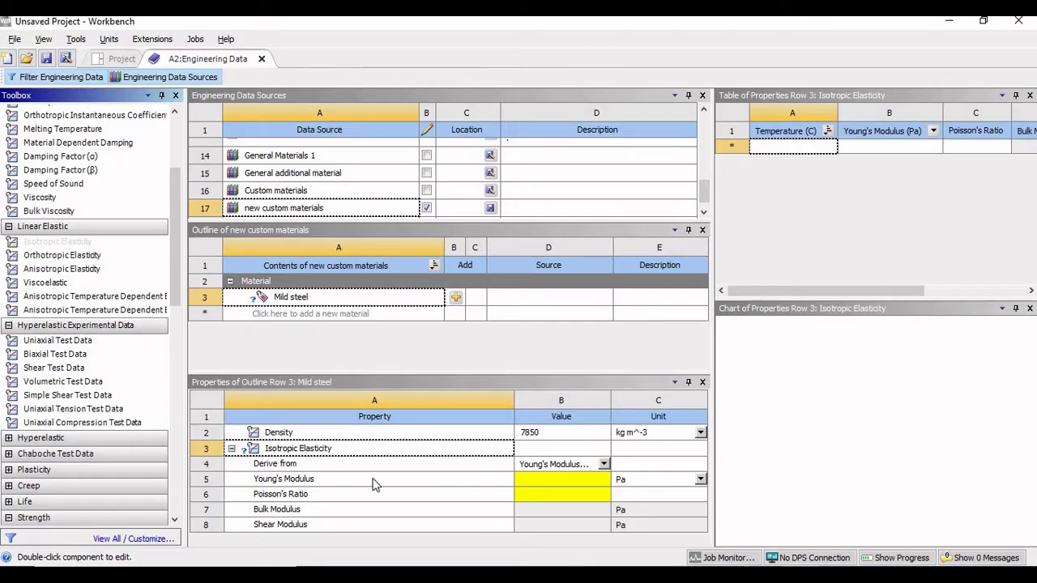
click(558, 482)
text(2.1e)
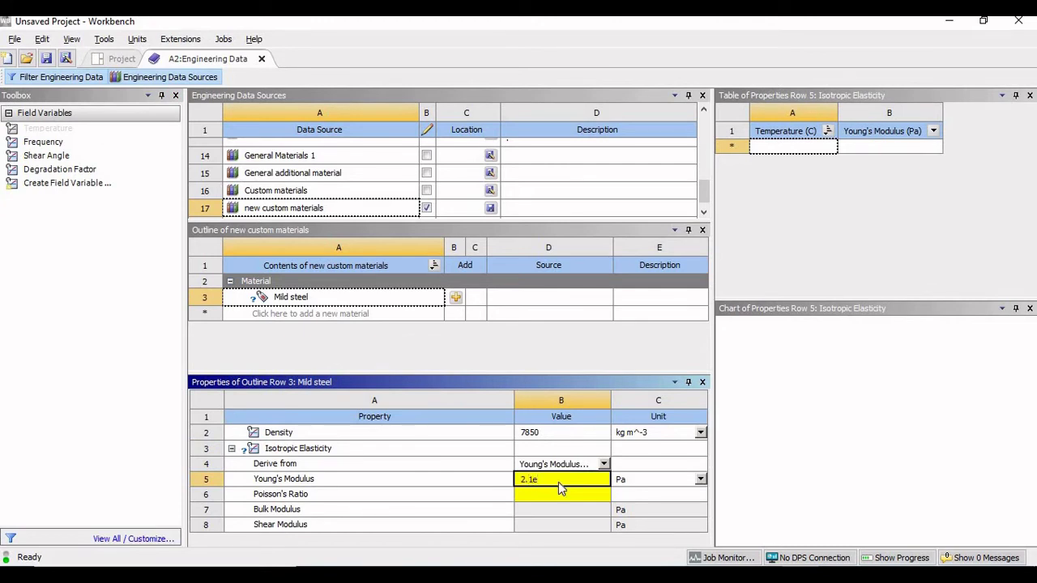
text(11)
key(Return)
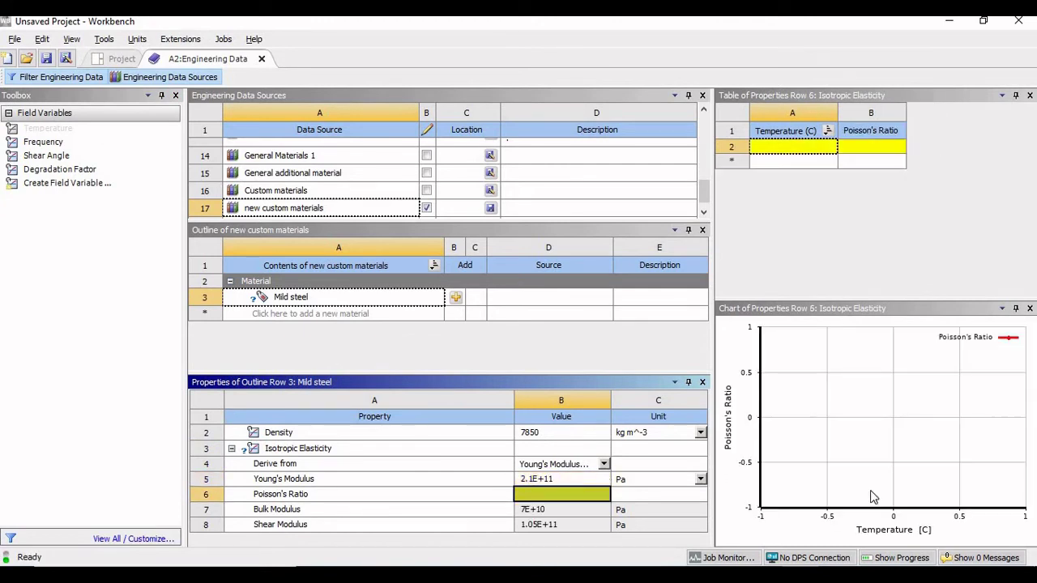
- Look up Poisson's ratio on the PowerPoint slide, and set Mild steel's Poisson's Ratio in Workbench to 0.3
key(alt+Tab)
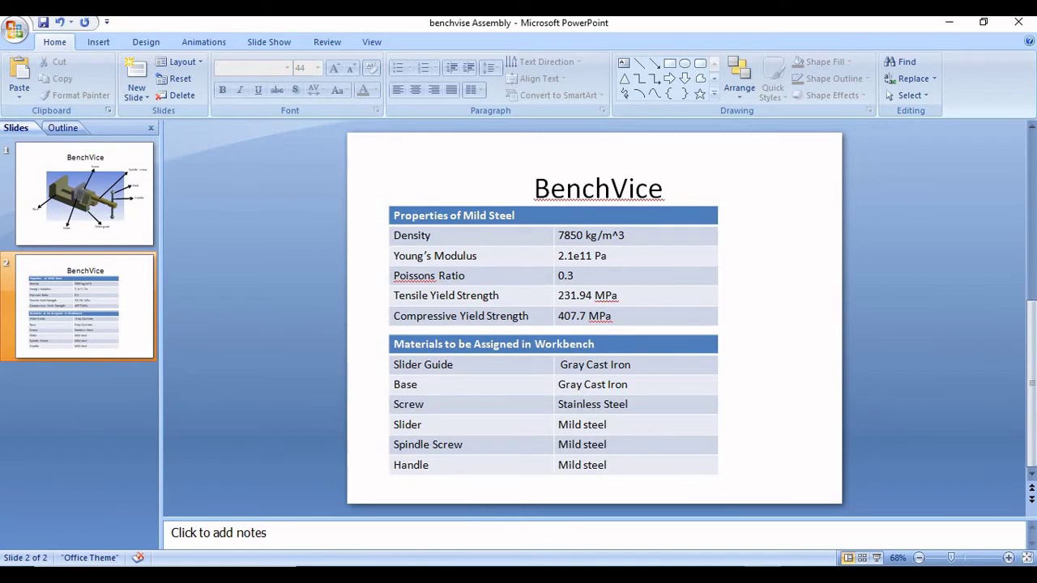
key(alt+Tab)
click(533, 500)
text(0.3)
key(Return)
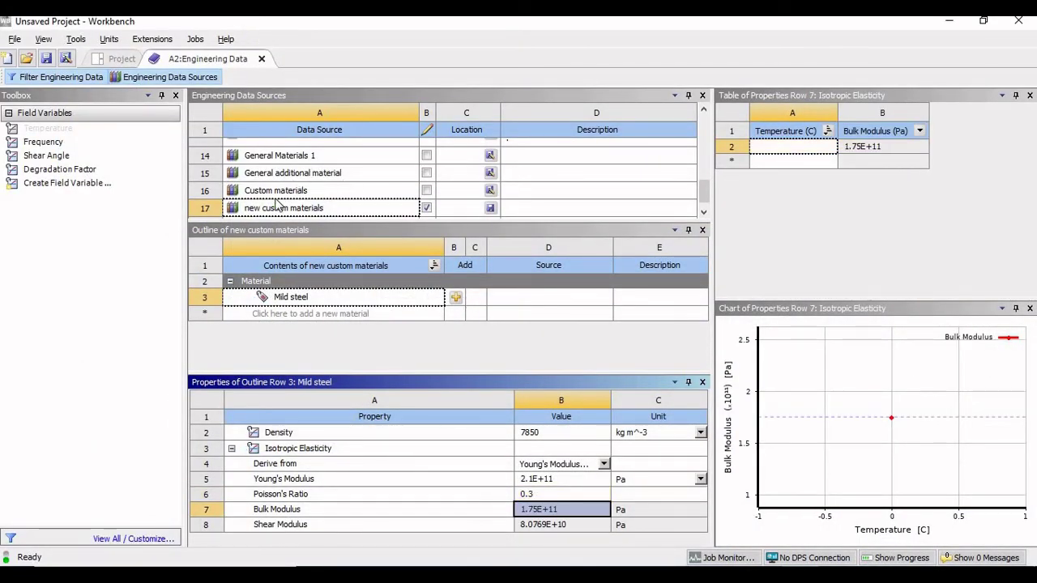
- Add the Tensile Yield Strength property to Mild steel and set its unit to MPa, consulting the PowerPoint slide
click(269, 300)
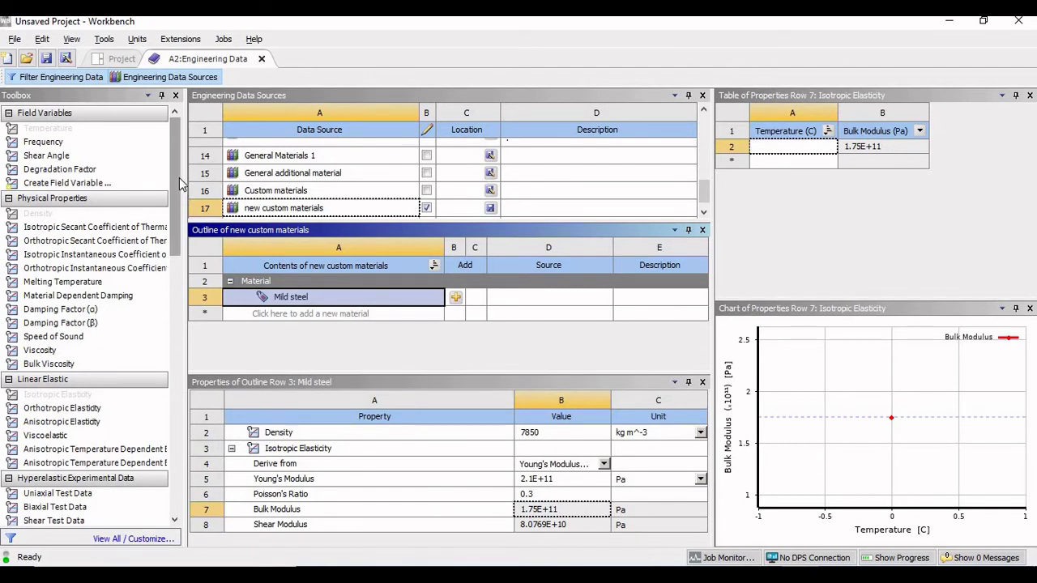
drag(175, 194, 167, 345)
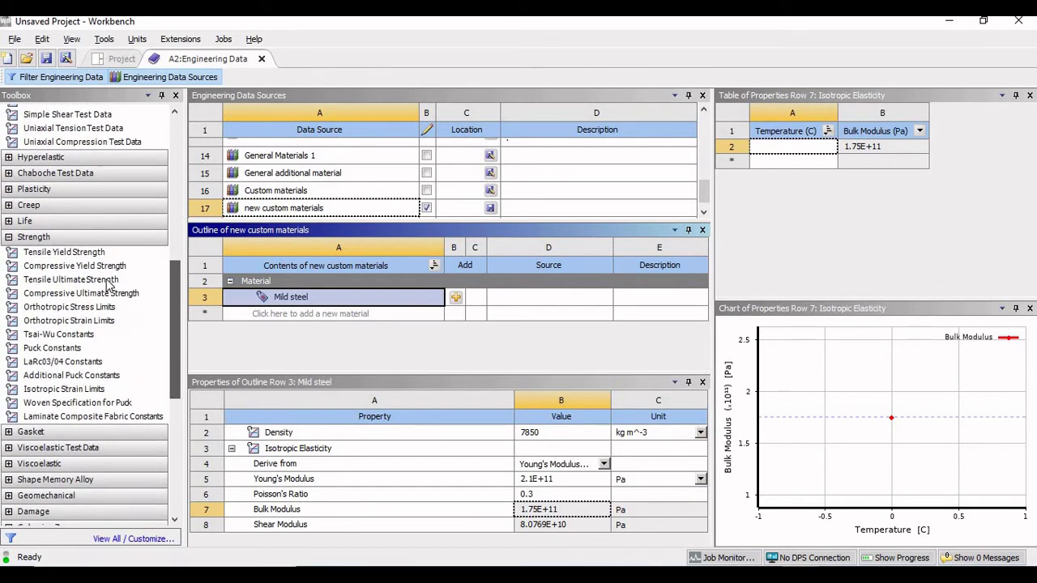
double_click(51, 254)
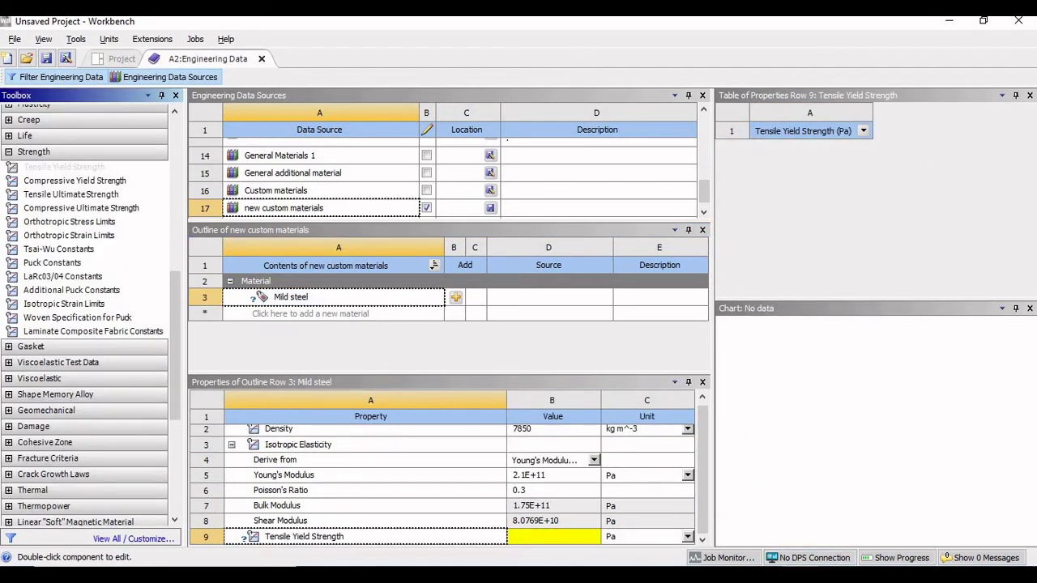
key(alt+Tab)
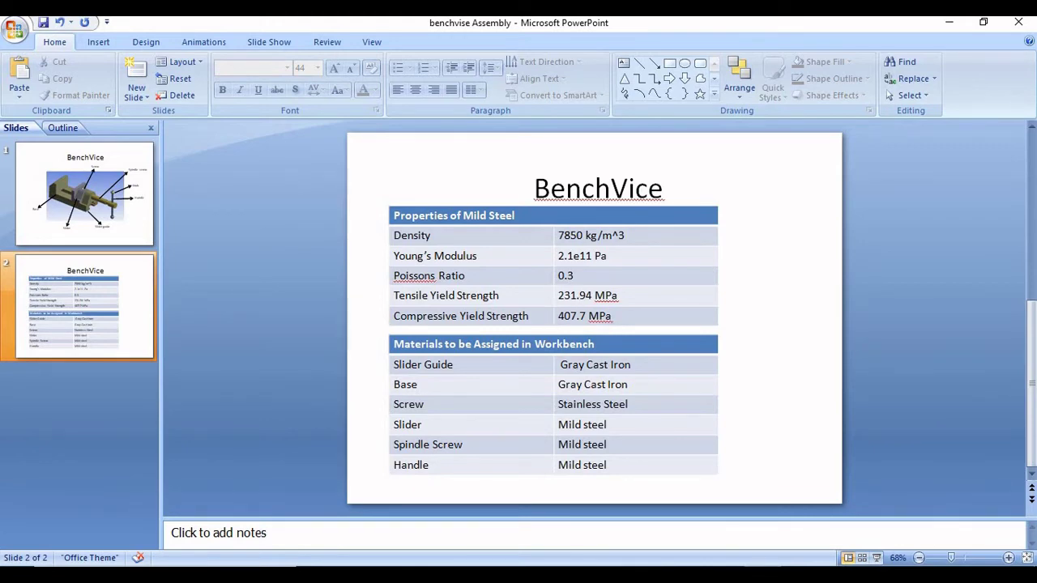
key(alt+Tab)
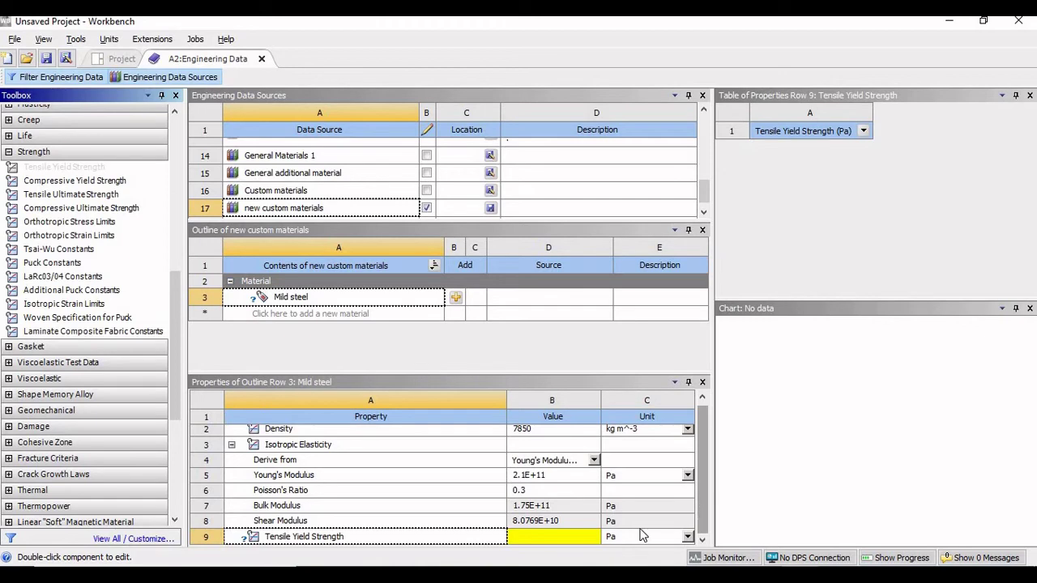
click(687, 537)
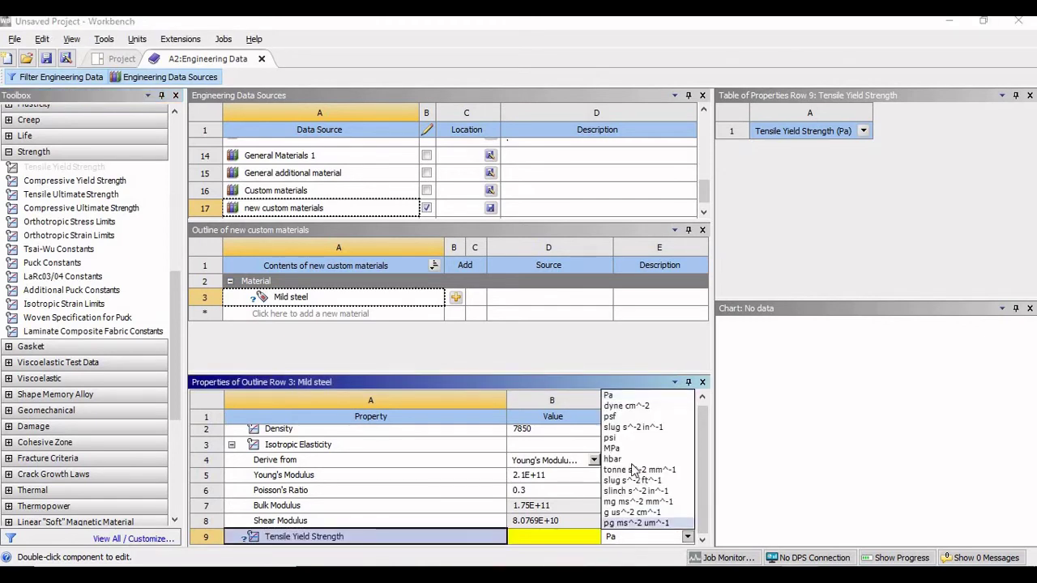
click(625, 459)
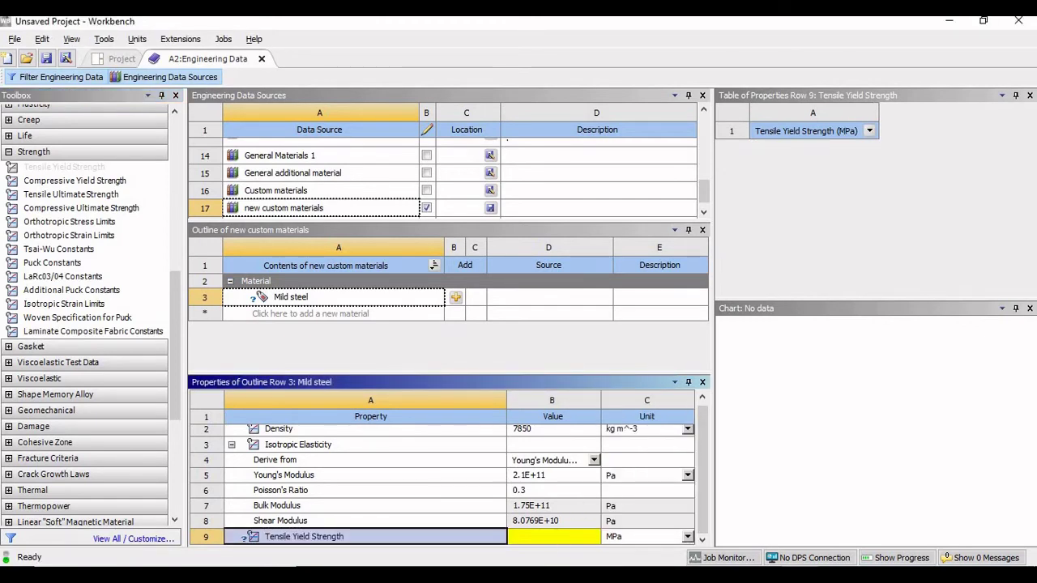
- Check the tensile yield value on the PowerPoint slide, and set Tensile Yield Strength in Workbench to 231.94 MPa
key(alt+Tab)
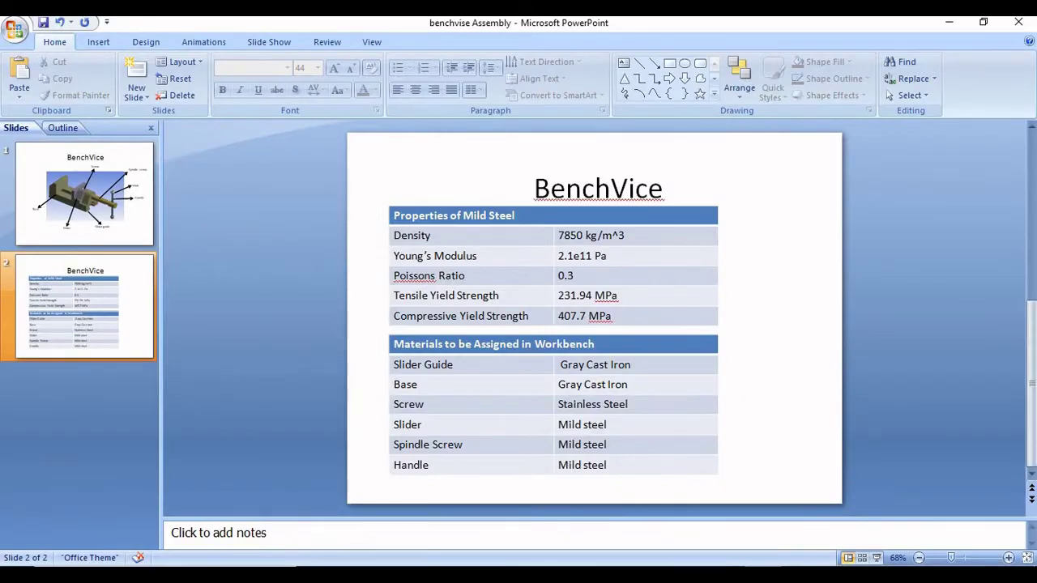
key(alt+Tab)
click(545, 534)
text(231.94)
key(Return)
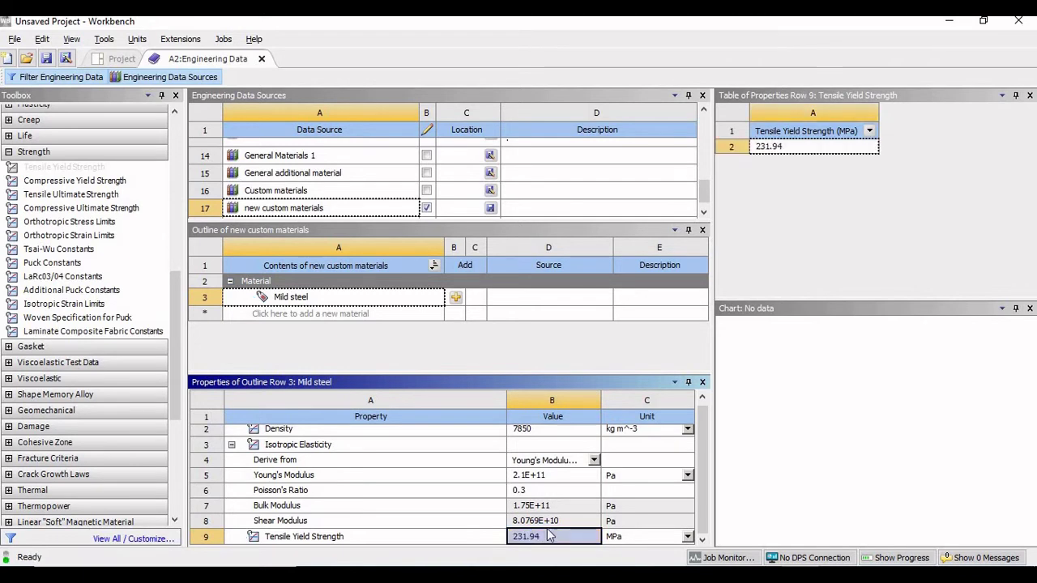
- Add the Compressive Yield Strength property to Mild steel and set it to 407.7 MPa
double_click(101, 181)
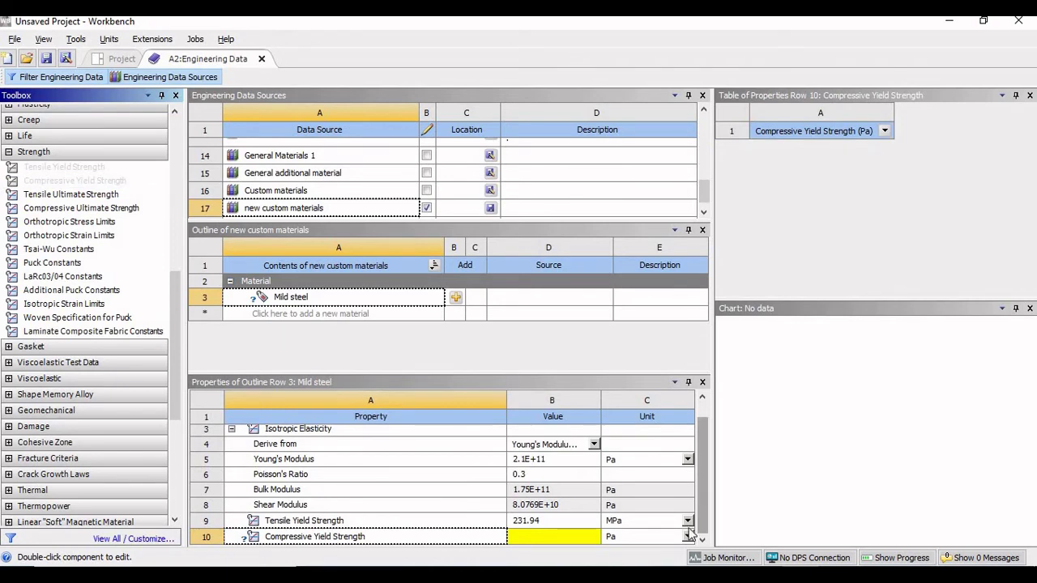
click(687, 538)
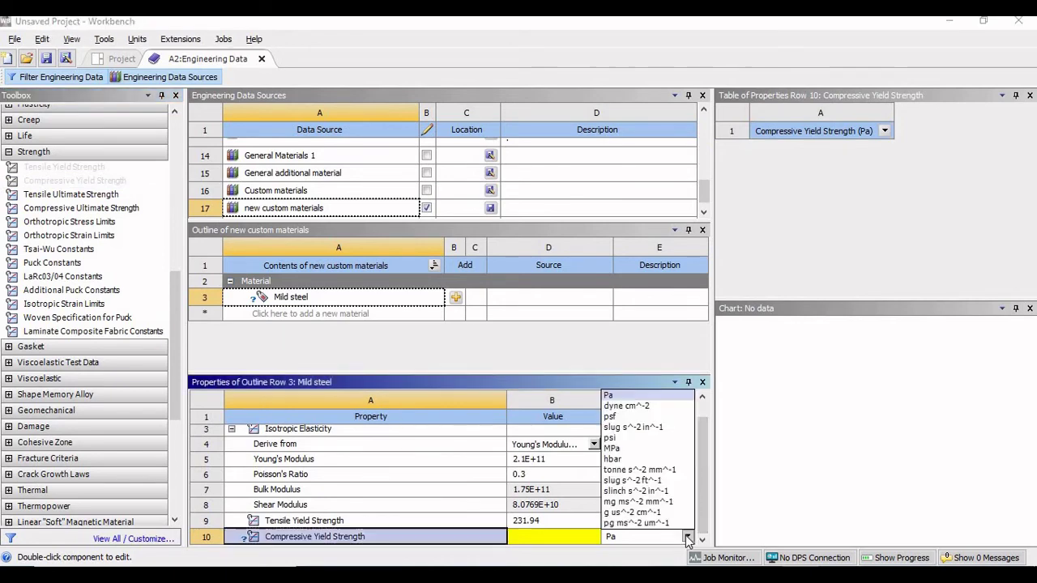
click(618, 443)
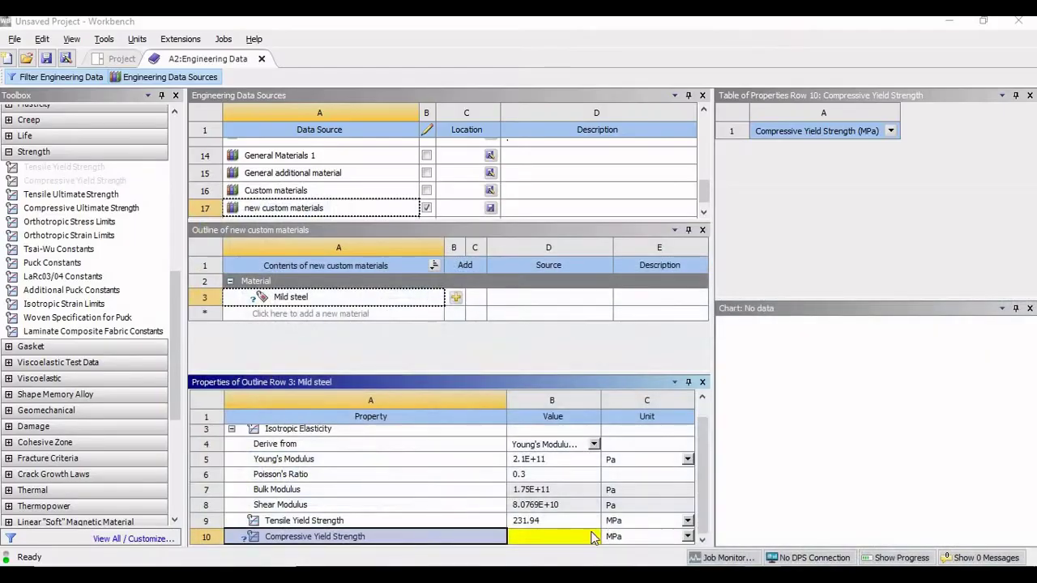
click(558, 535)
text(4)
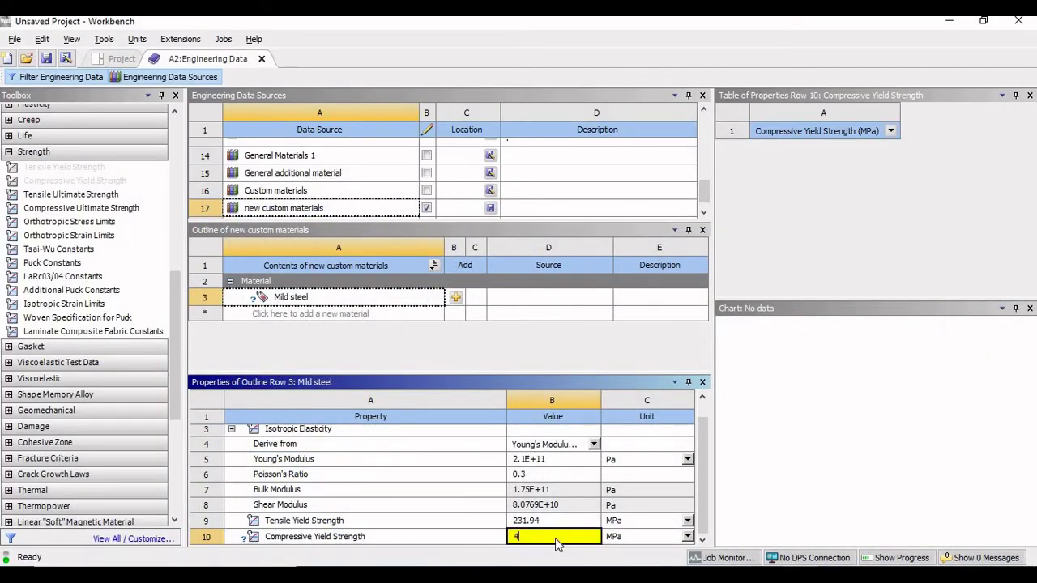
text(07.7)
key(Return)
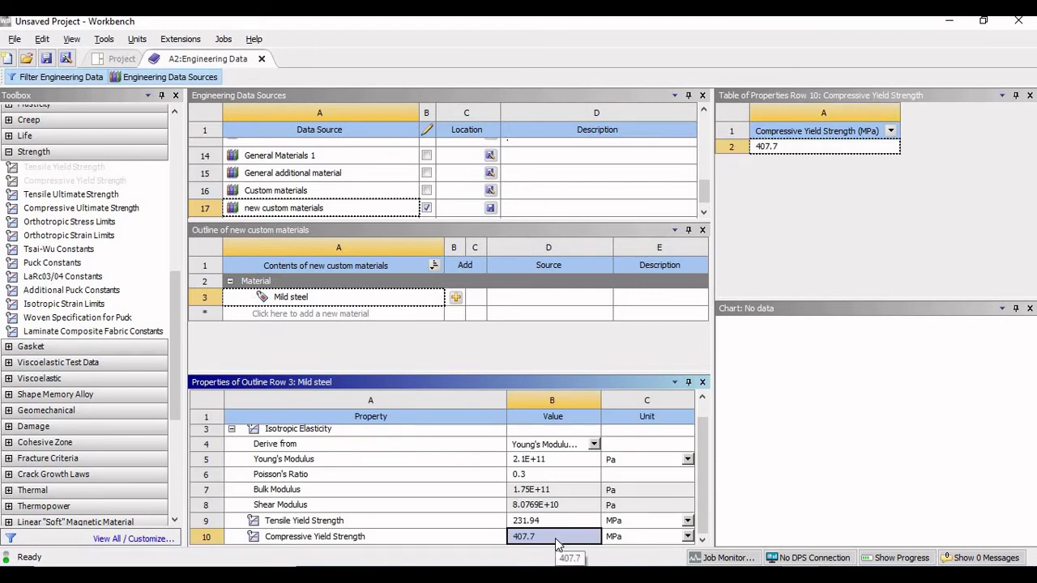
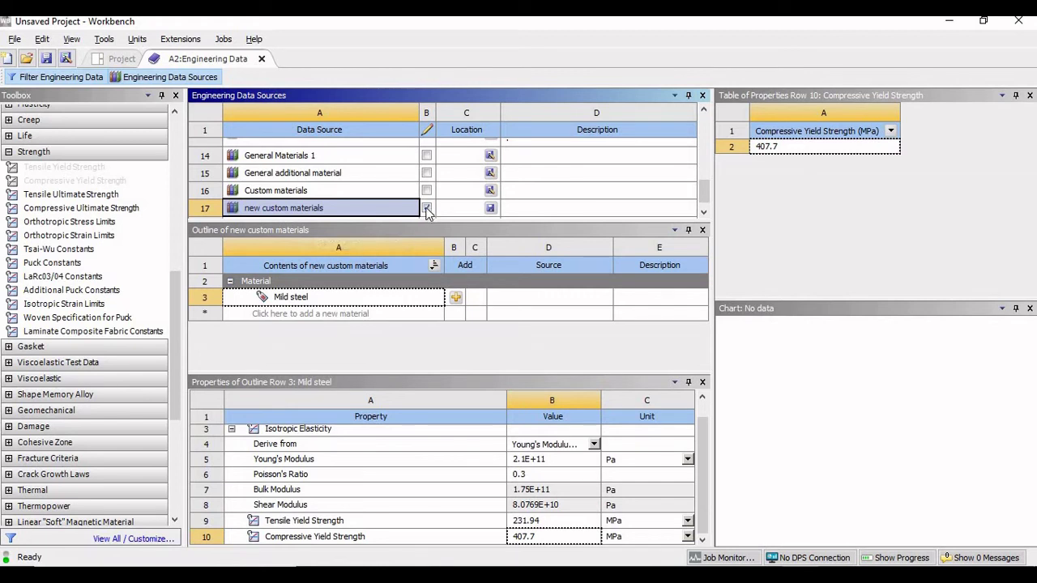
- Stop editing and save the new custom materials library, and add Mild steel to the project's Engineering Data, hiding the library sources
click(427, 208)
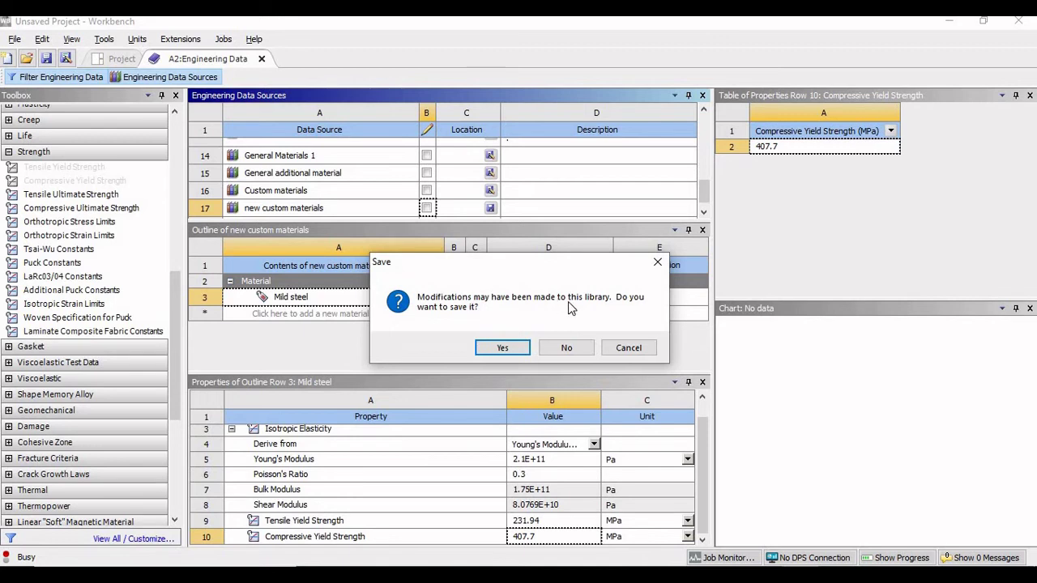
click(502, 348)
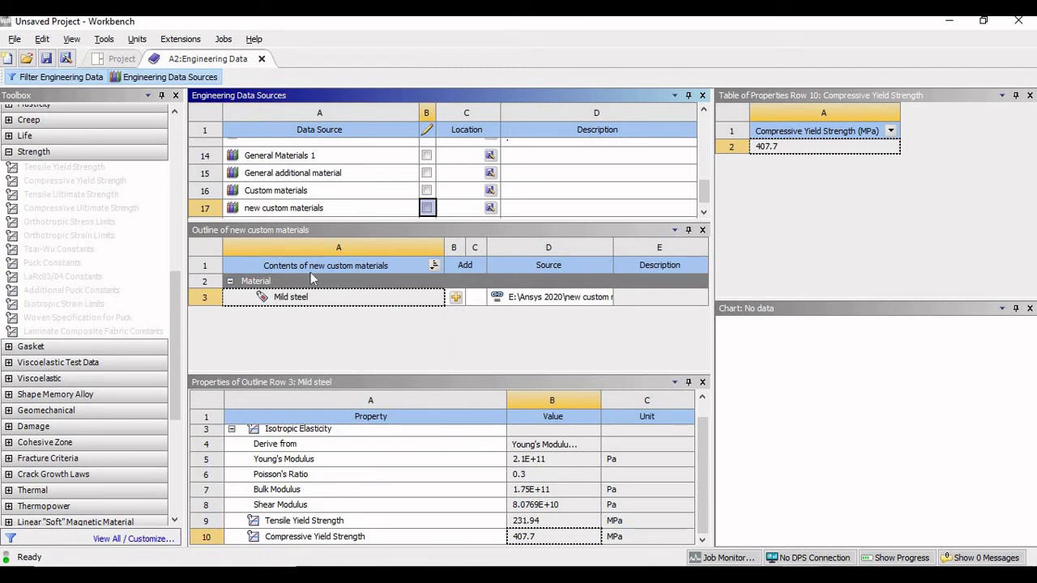
click(456, 299)
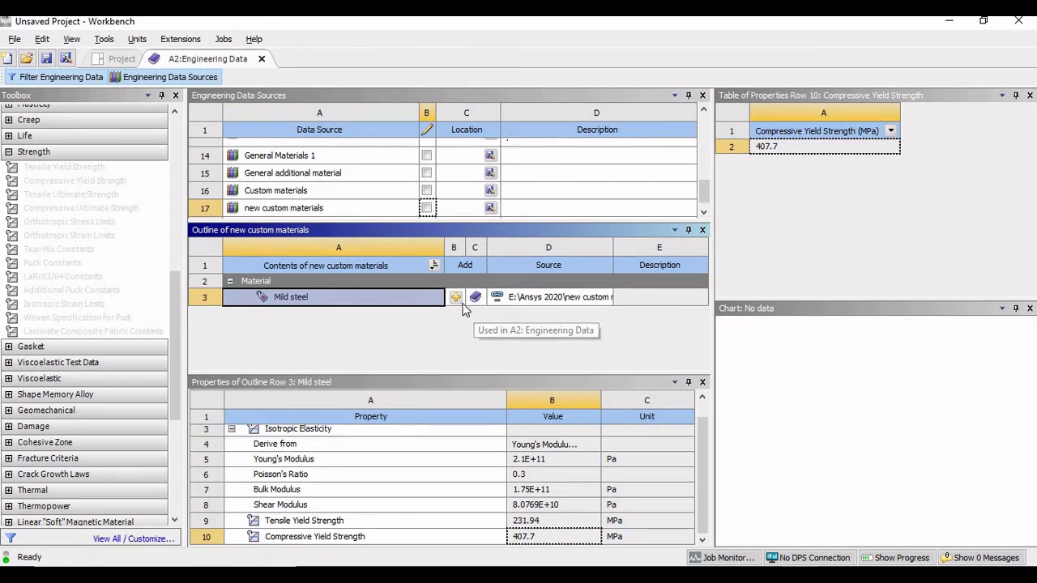
click(144, 81)
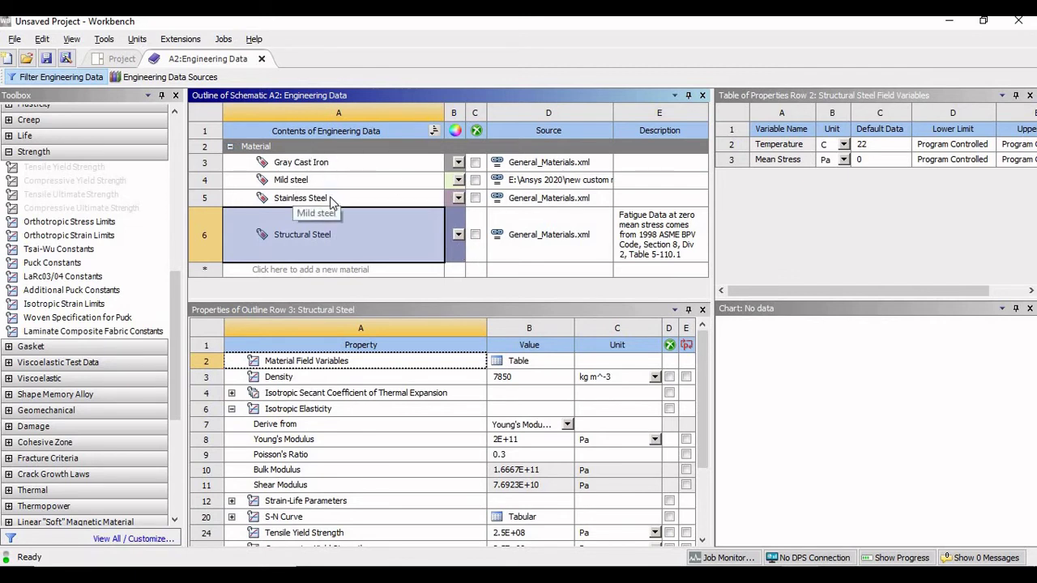
drag(330, 196, 341, 241)
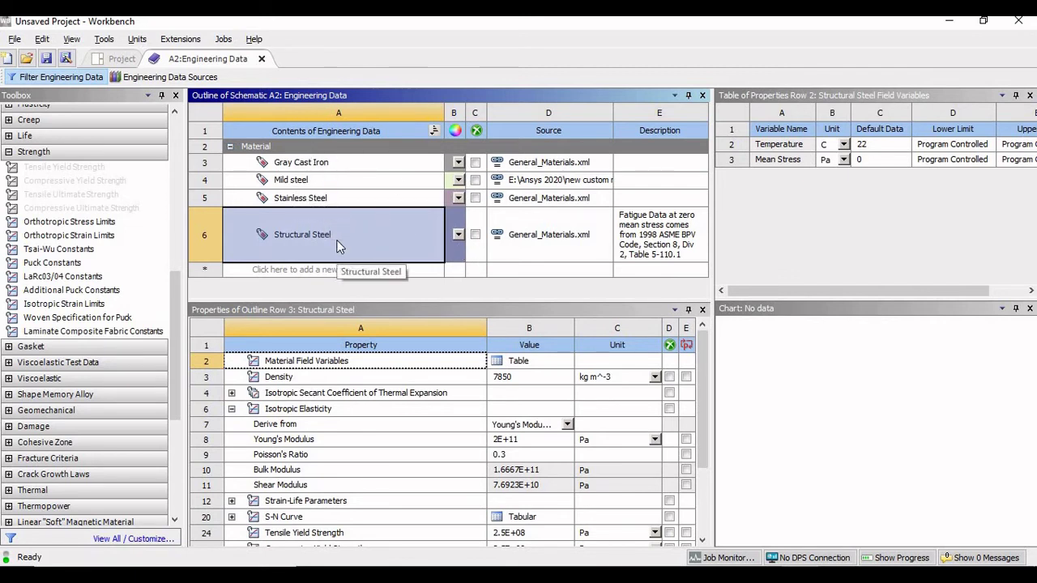
- Close Engineering Data and open the Mechanical Model system's Model in a maximized Mechanical window
click(261, 60)
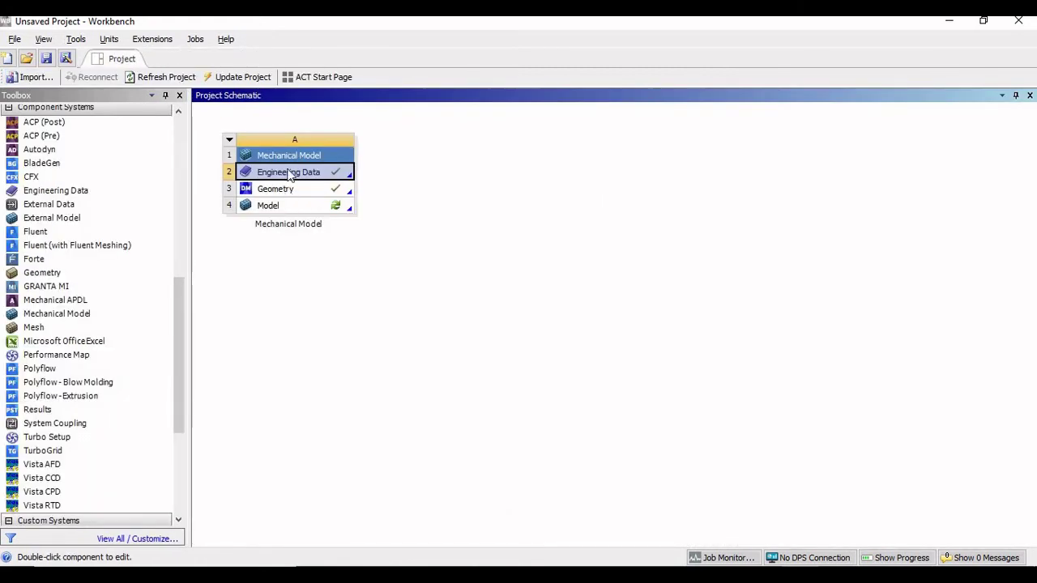
double_click(275, 206)
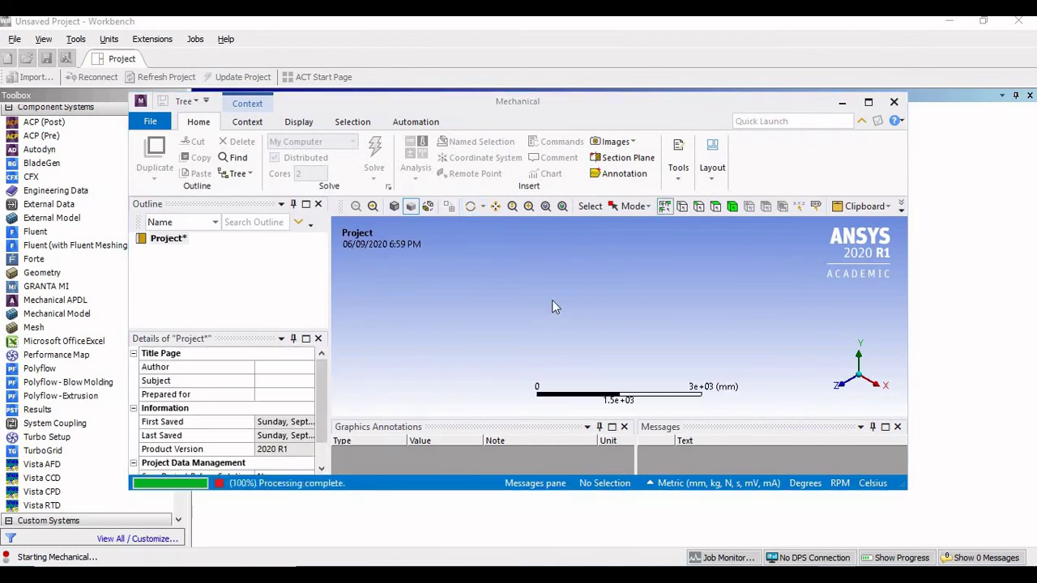
click(868, 105)
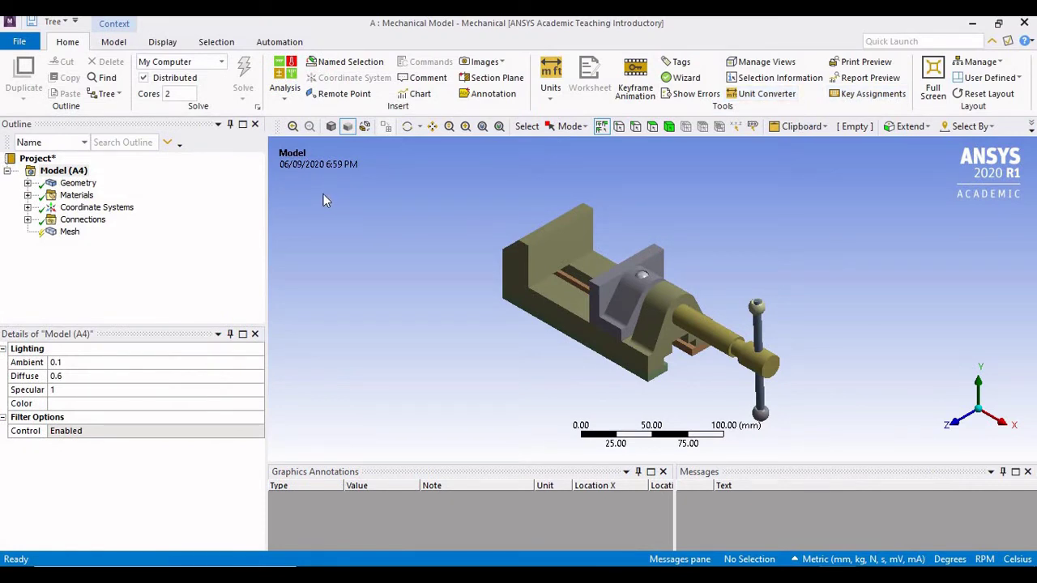
- Expand the model's geometry and assign Stainless Steel to all seven screw bodies, screw.1 through screw.7
click(27, 183)
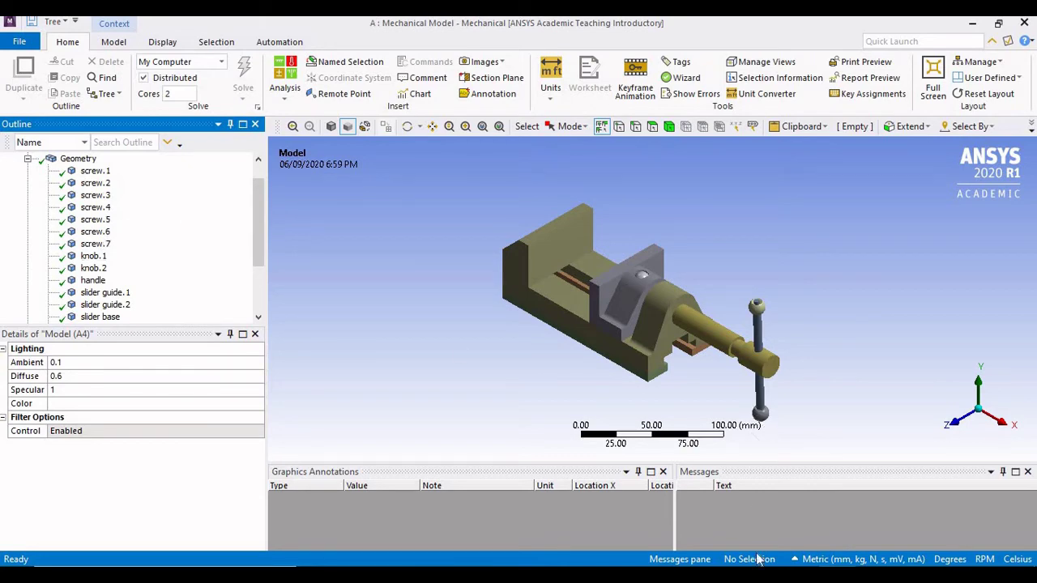
click(732, 518)
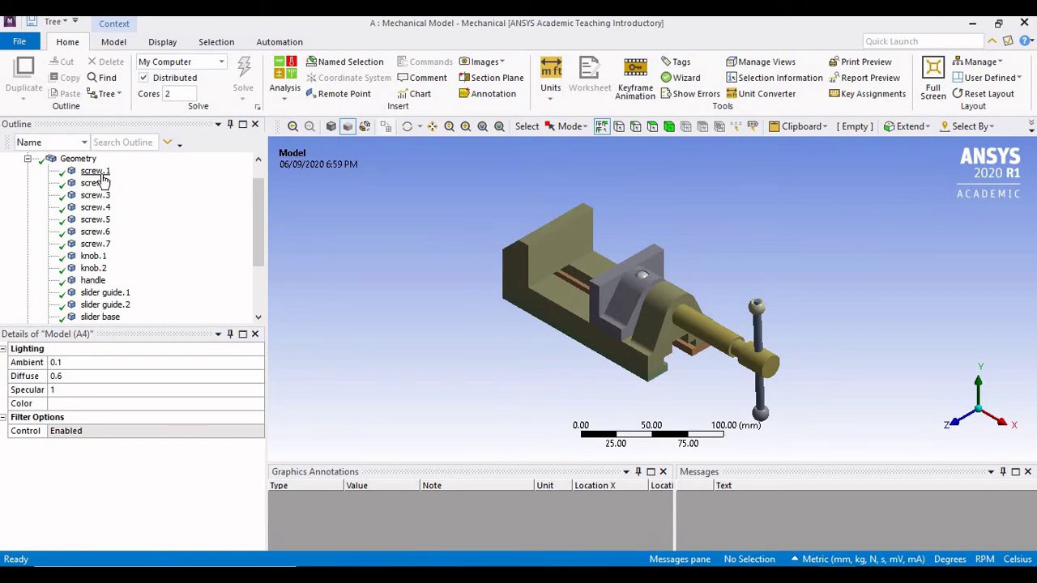
click(101, 174)
ctrl+click(108, 244)
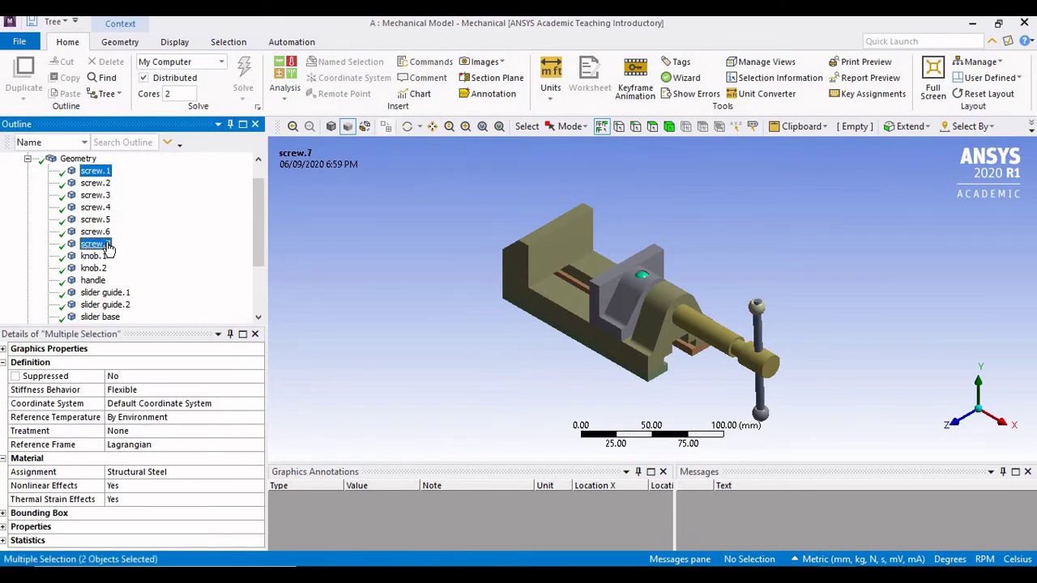
click(98, 177)
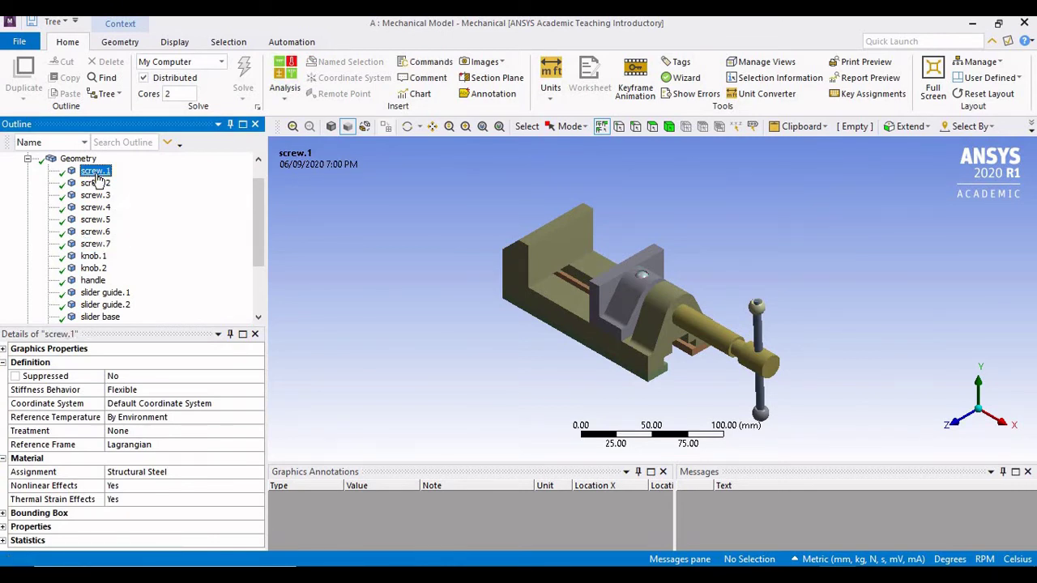
shift+click(98, 245)
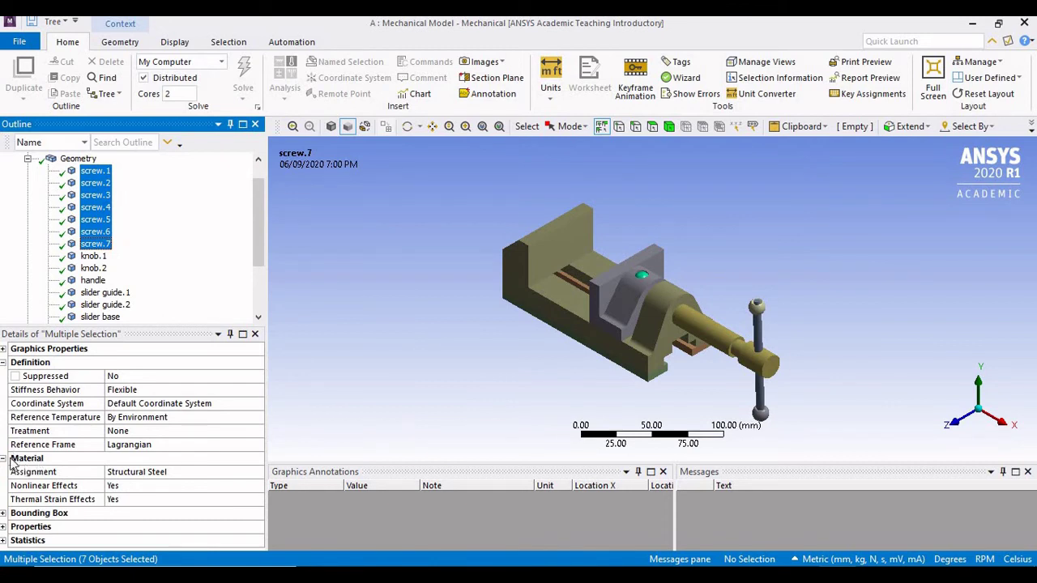
click(148, 479)
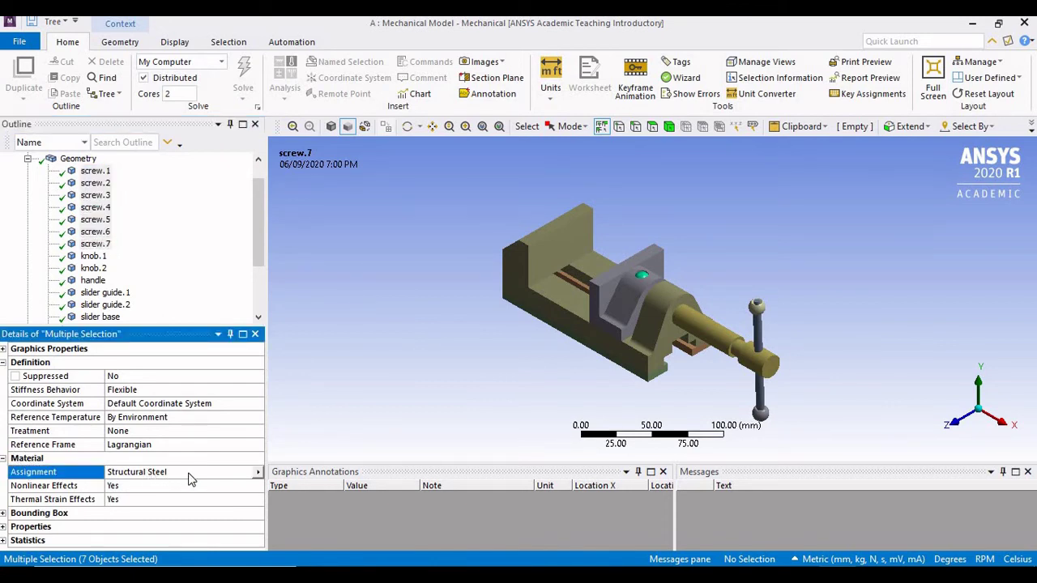
click(258, 477)
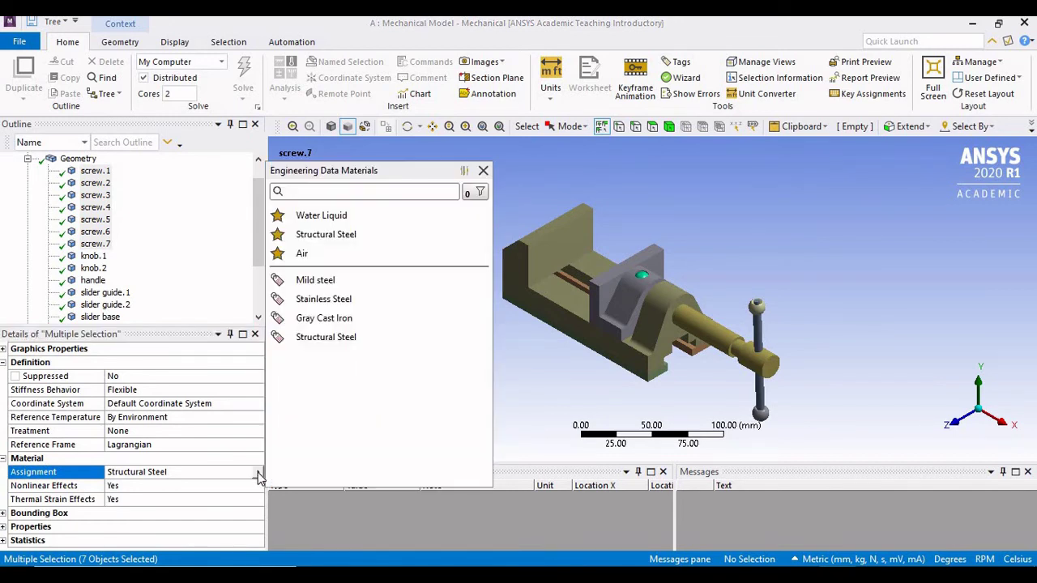
click(311, 301)
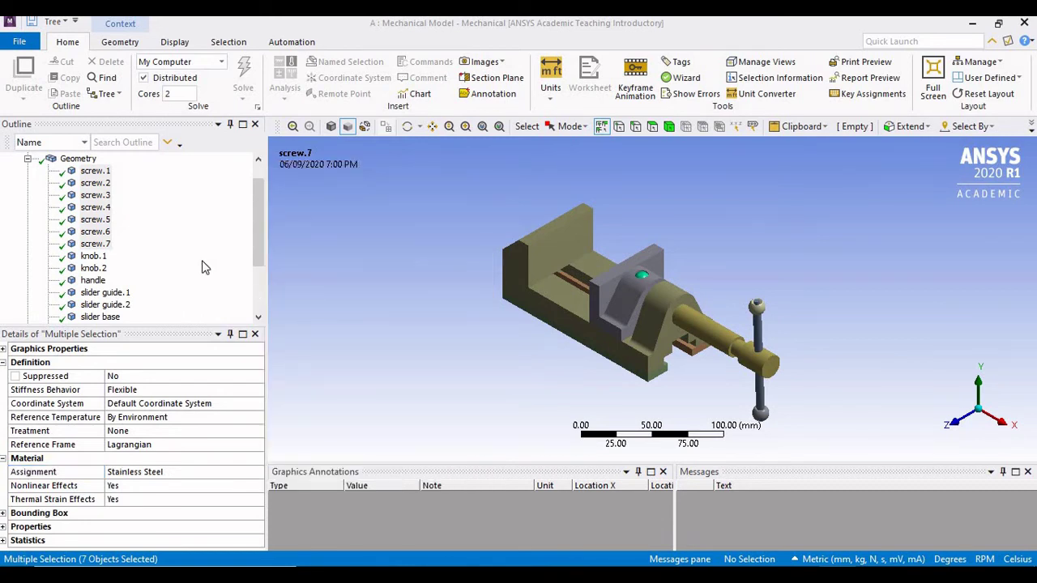
- Check the material assignment of the individual bodies screw.1, screw.2 and screw.7
click(101, 185)
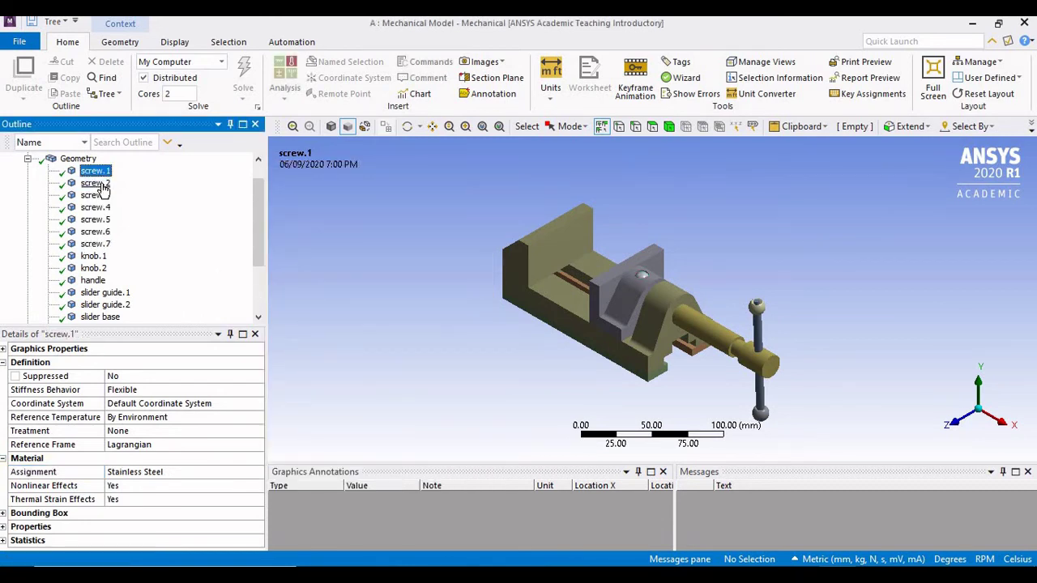
click(97, 184)
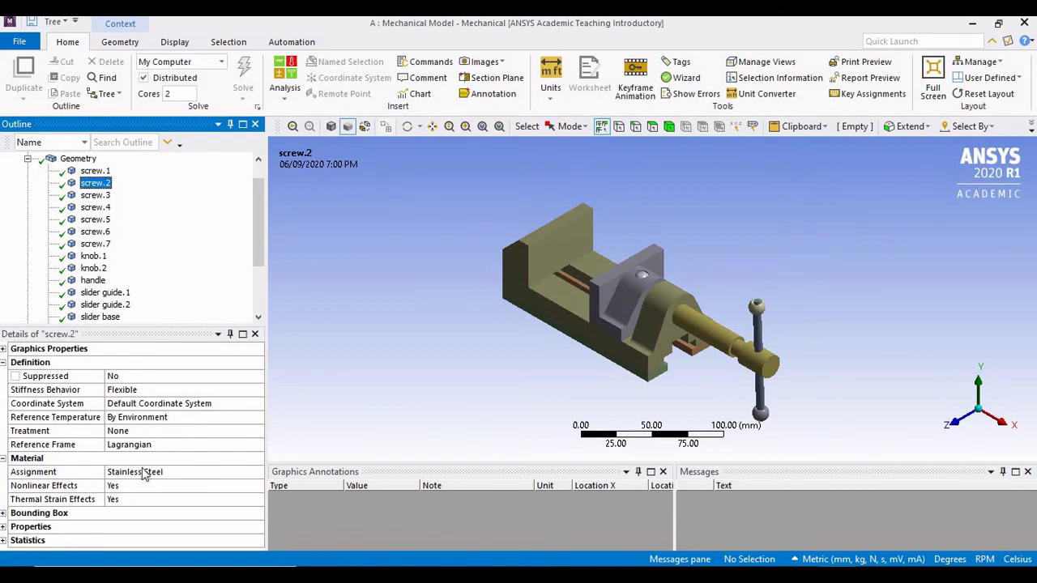
click(96, 244)
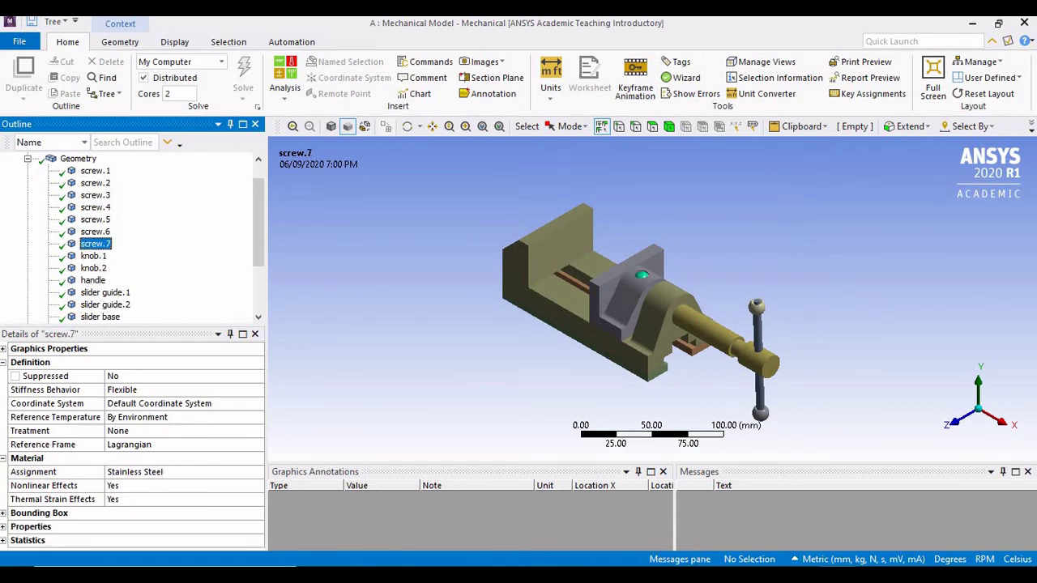
- Consult the PowerPoint material table, then in Mechanical assign Gray Cast Iron to slider guide.1 and slider guide.2 and check both bodies
key(alt+Tab)
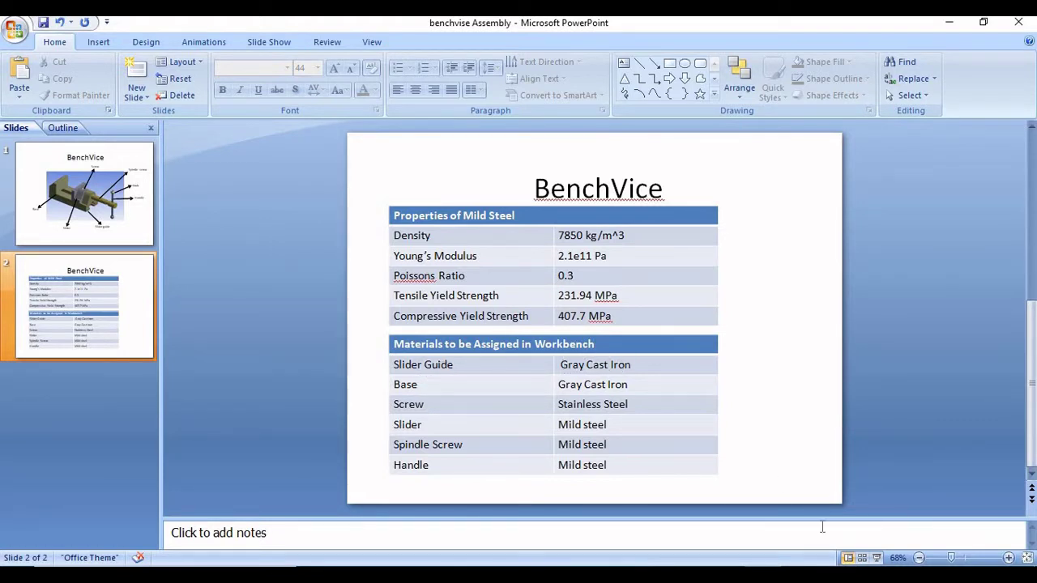
key(alt+Tab)
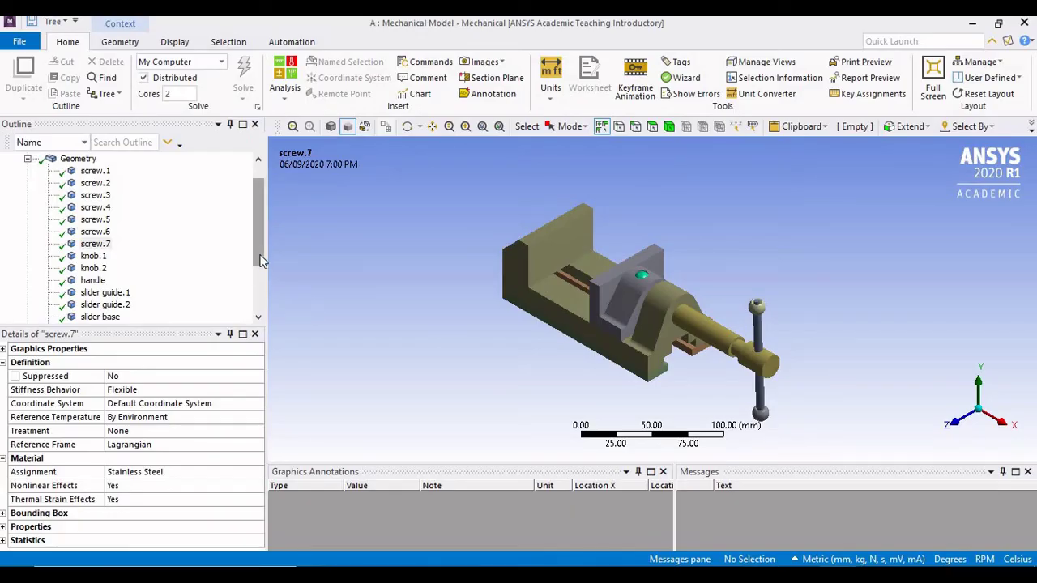
scroll(215, 274, down, 1)
click(97, 257)
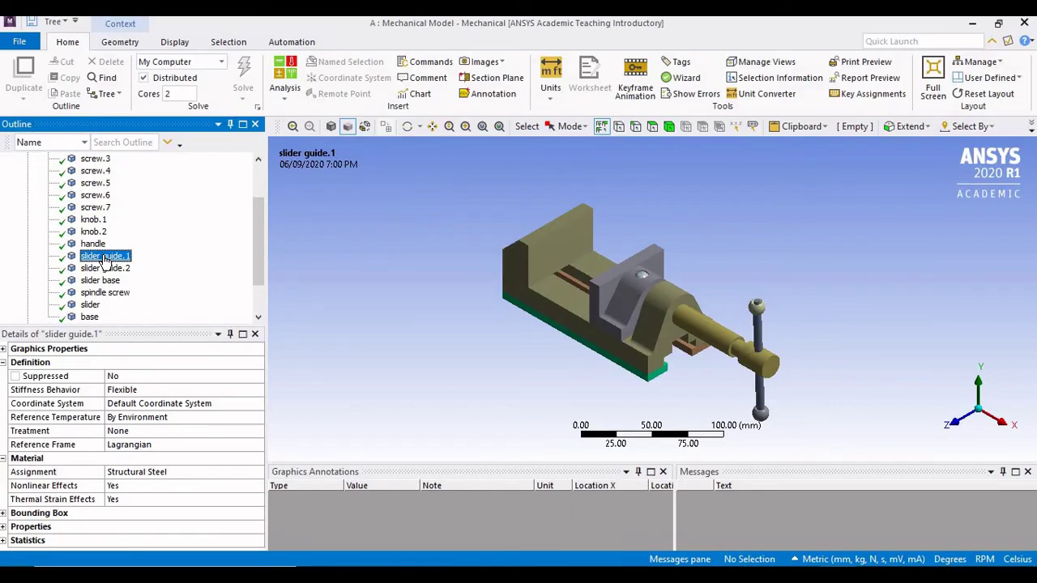
ctrl+click(103, 269)
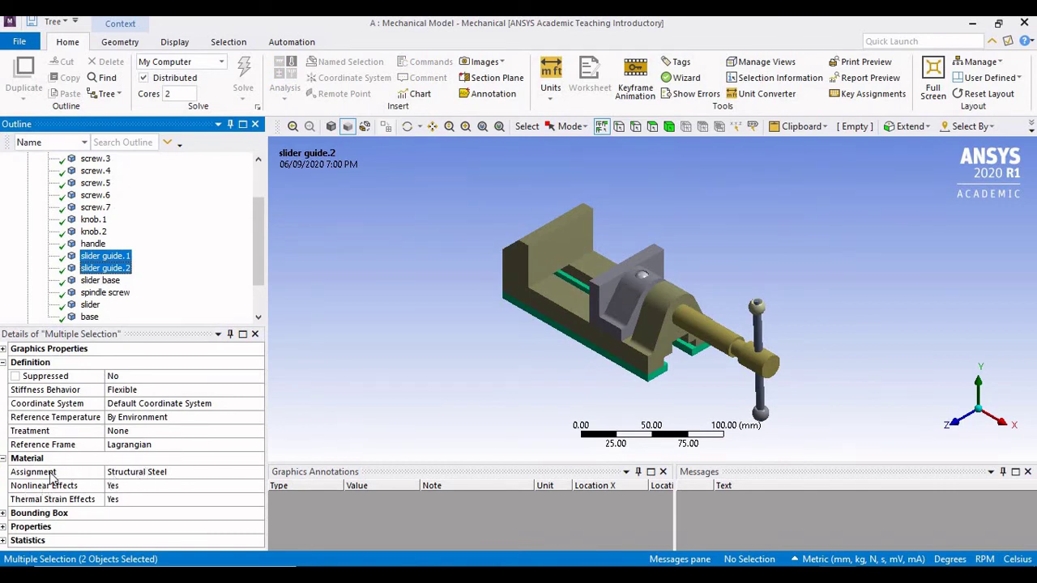
click(162, 475)
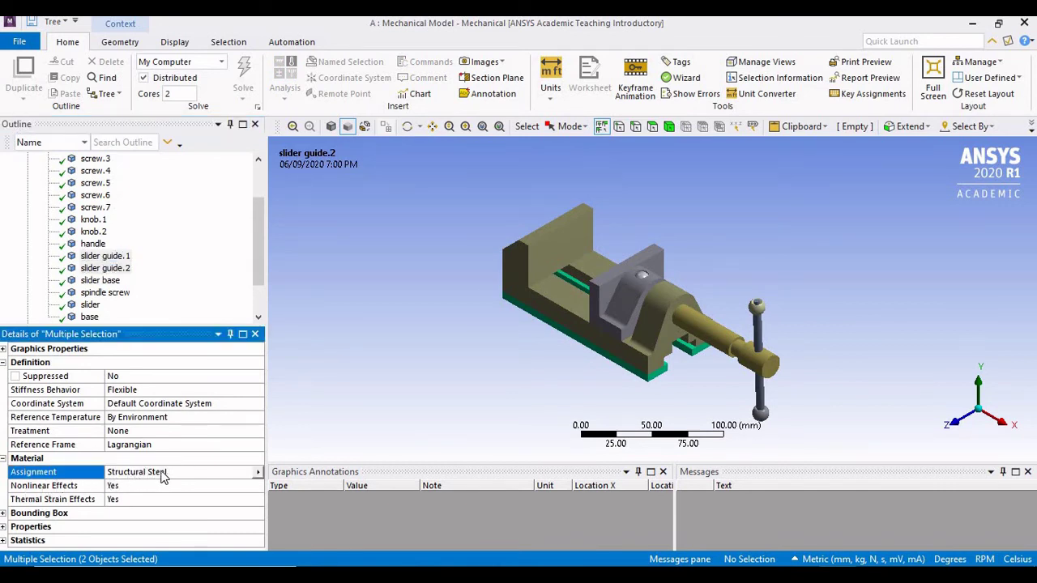
click(260, 475)
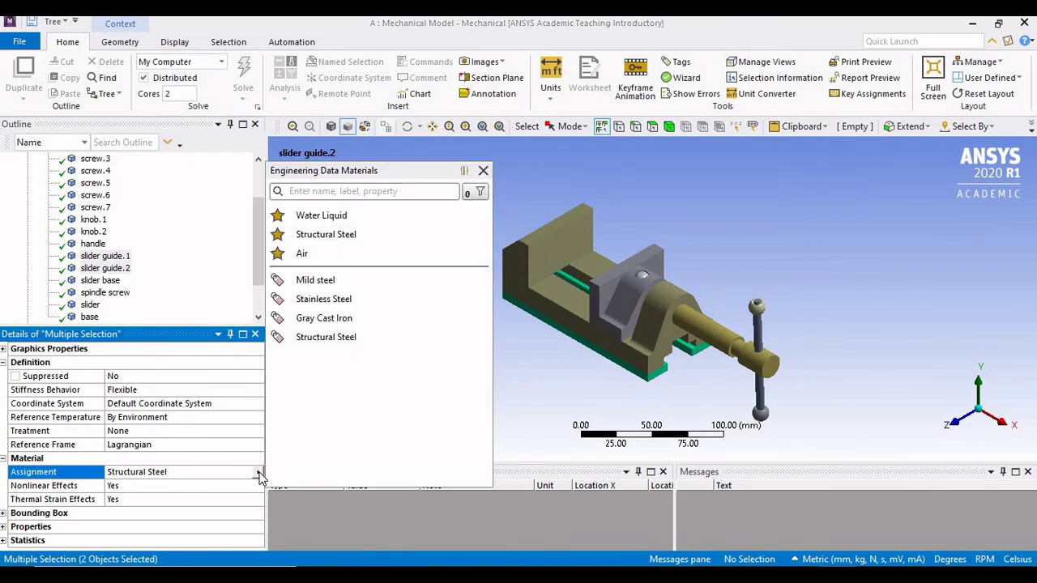
click(318, 318)
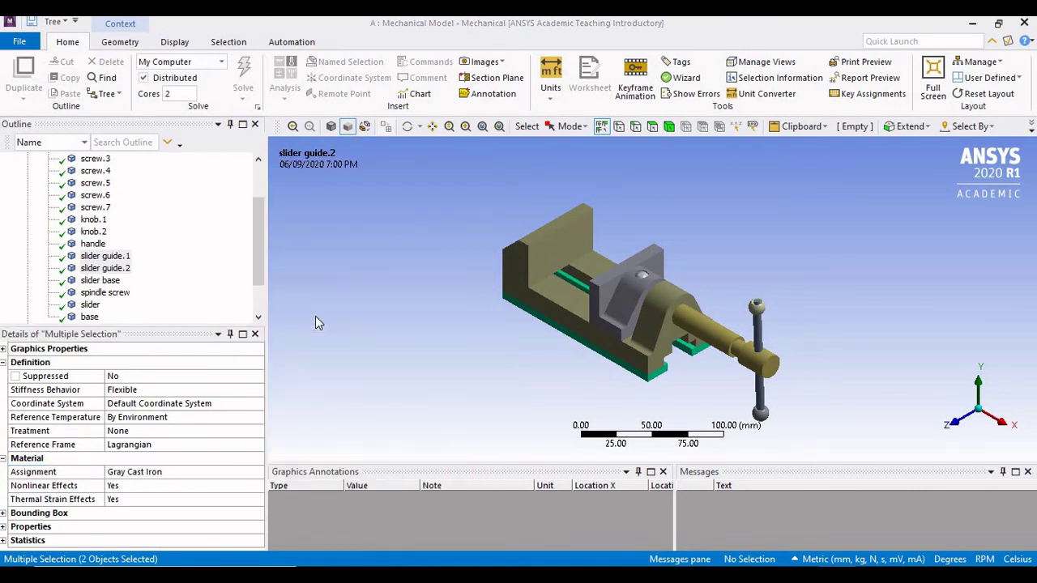
click(106, 257)
click(111, 268)
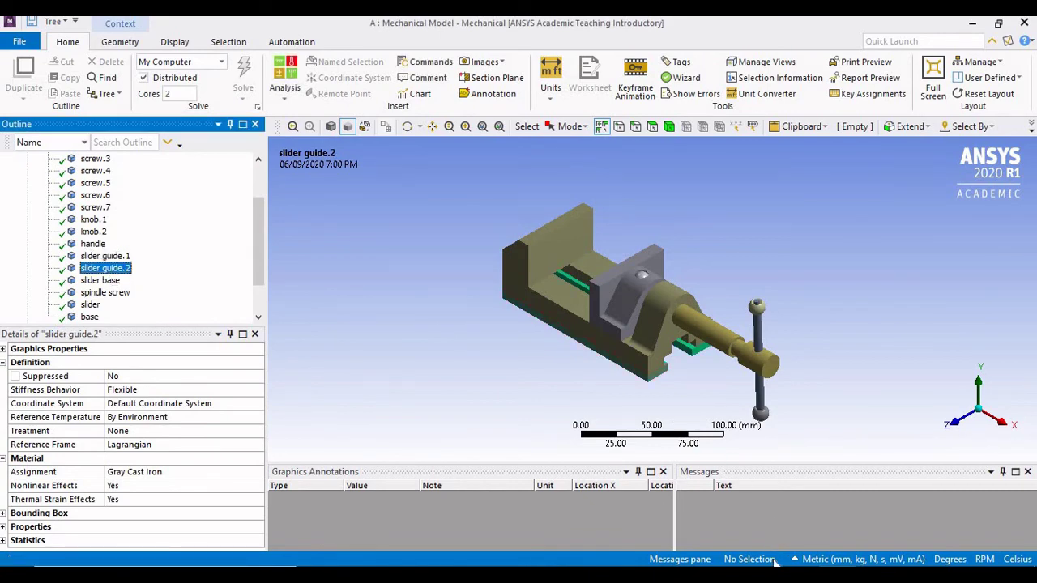
- Consult the PowerPoint material table again, and in Mechanical assign Gray Cast Iron to the base body
key(alt+Tab)
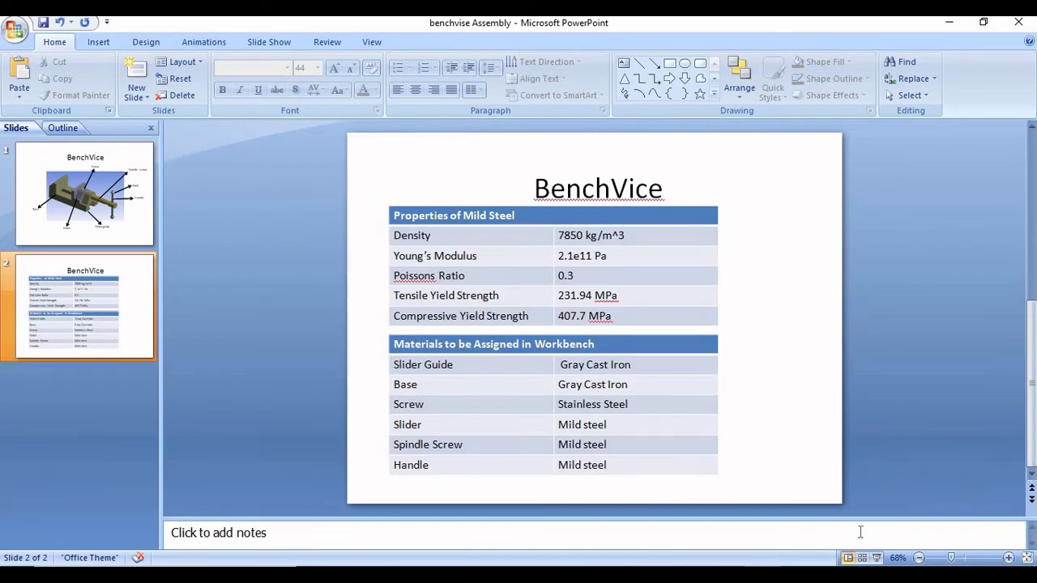
key(alt+Tab)
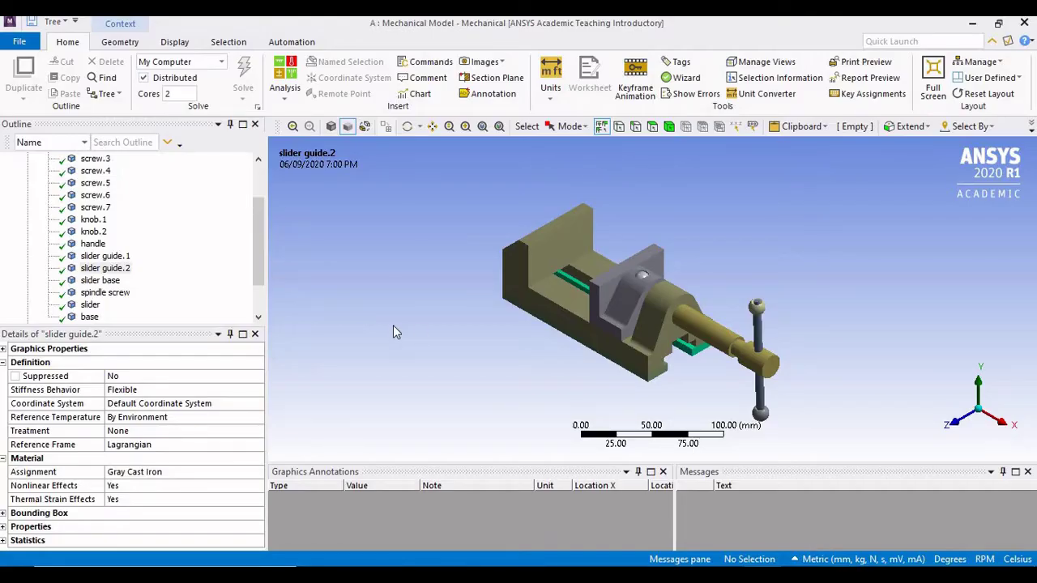
click(257, 266)
scroll(257, 274, down, 1)
click(89, 268)
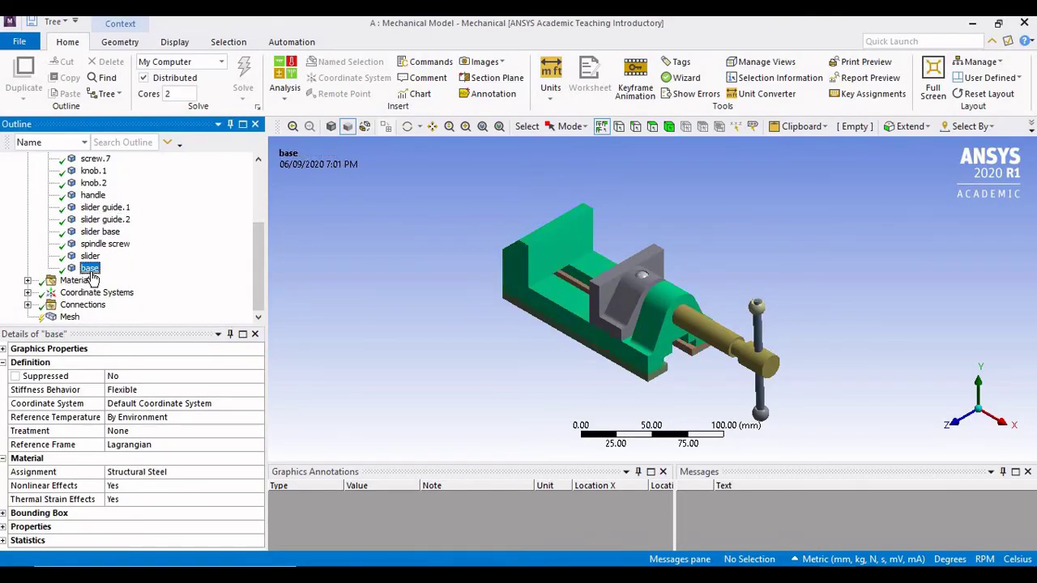
click(158, 475)
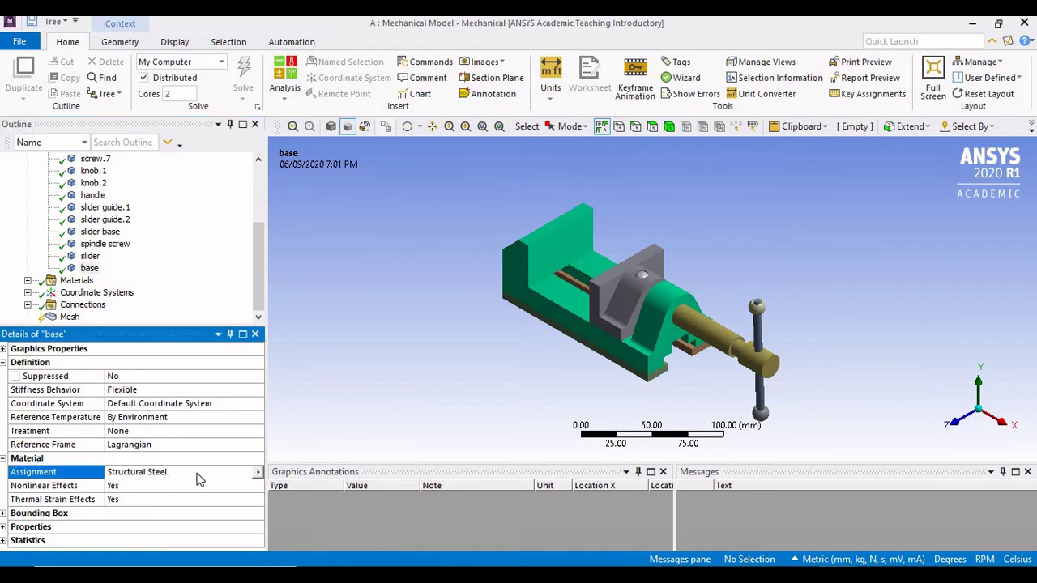
click(259, 476)
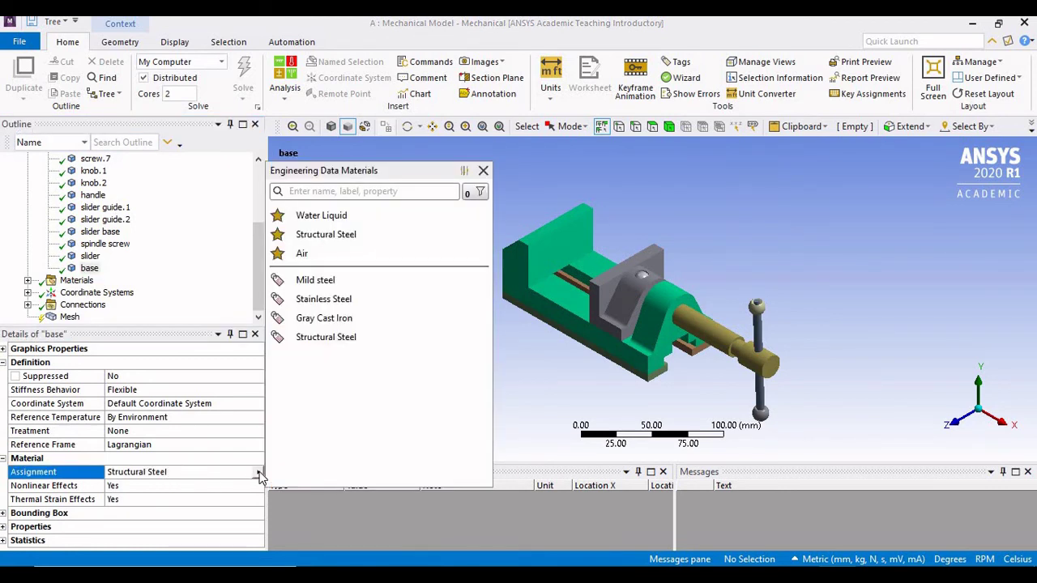
click(326, 321)
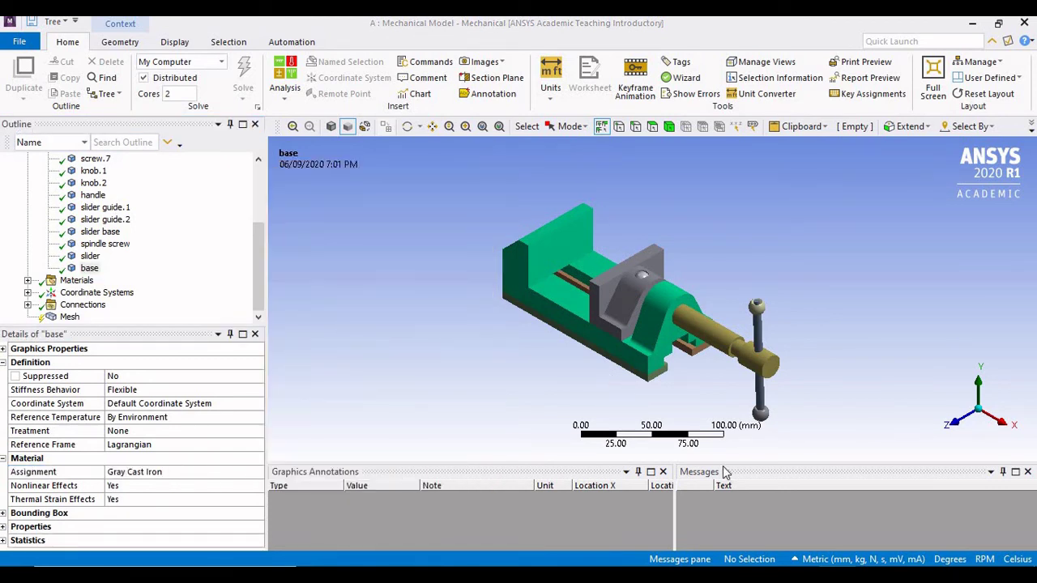
- Switch to the PowerPoint slide and check the material specified for the slider
key(alt+Tab)
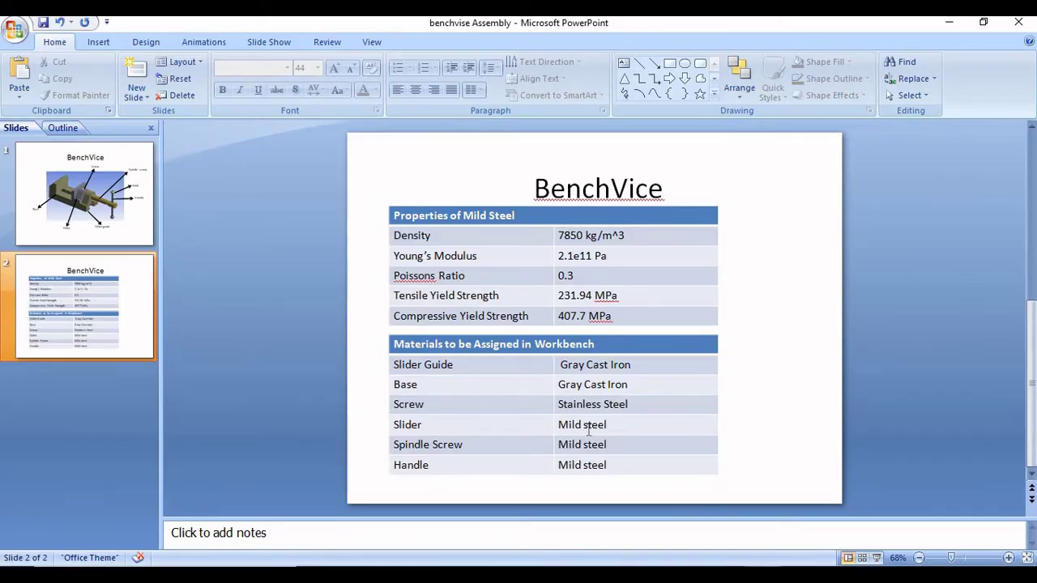